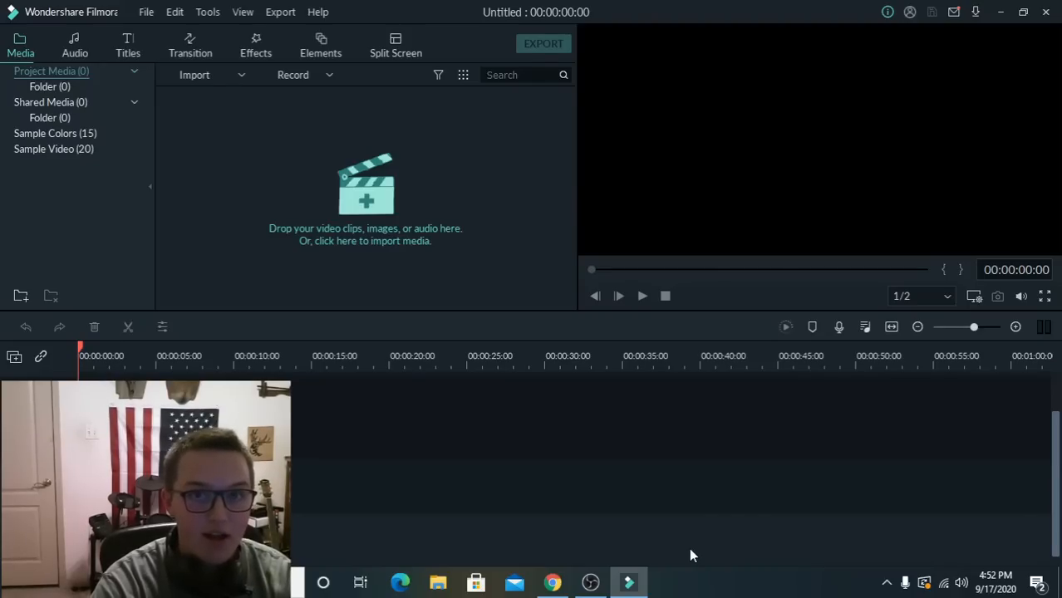
Switch to File Explorer and open the Sweet tators folder on USB Drive (E:).
{"action": "left_click", "coordinate": [438, 584]}
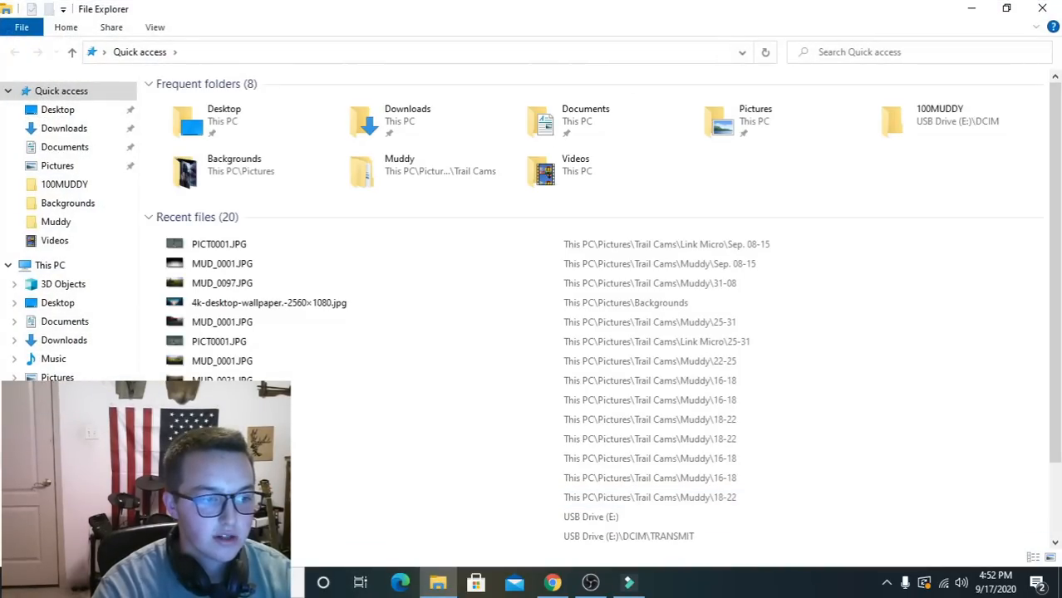
{"action": "left_click", "coordinate": [68, 458]}
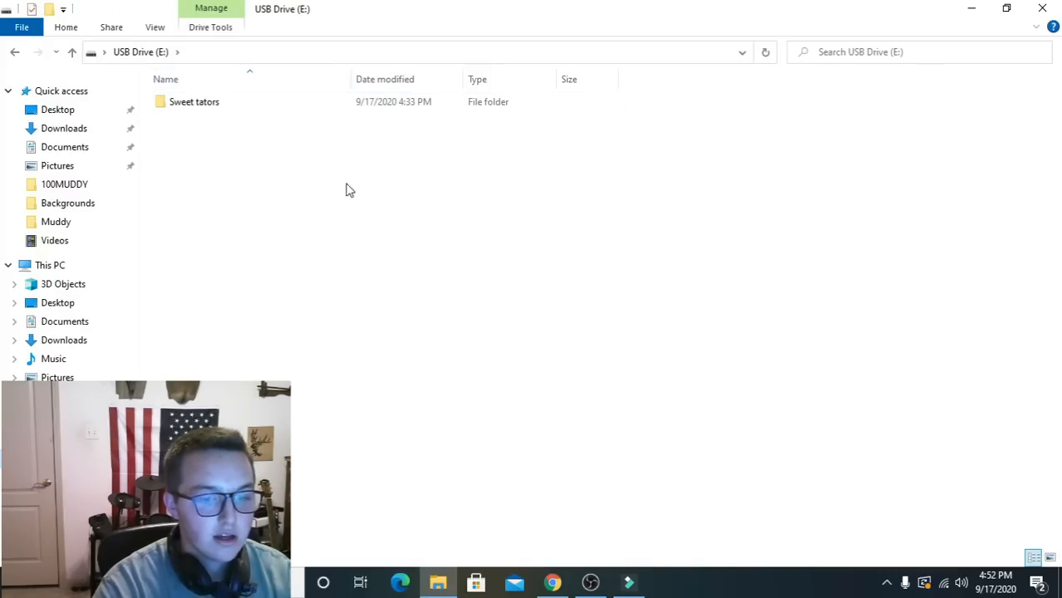
{"action": "left_click", "coordinate": [633, 587]}
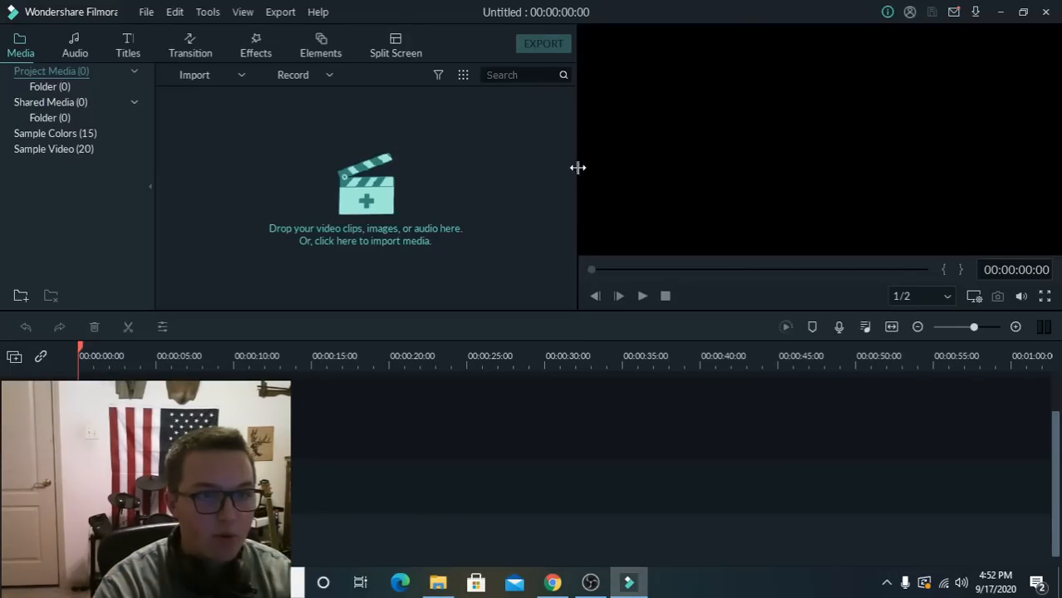
{"action": "left_click", "coordinate": [440, 584]}
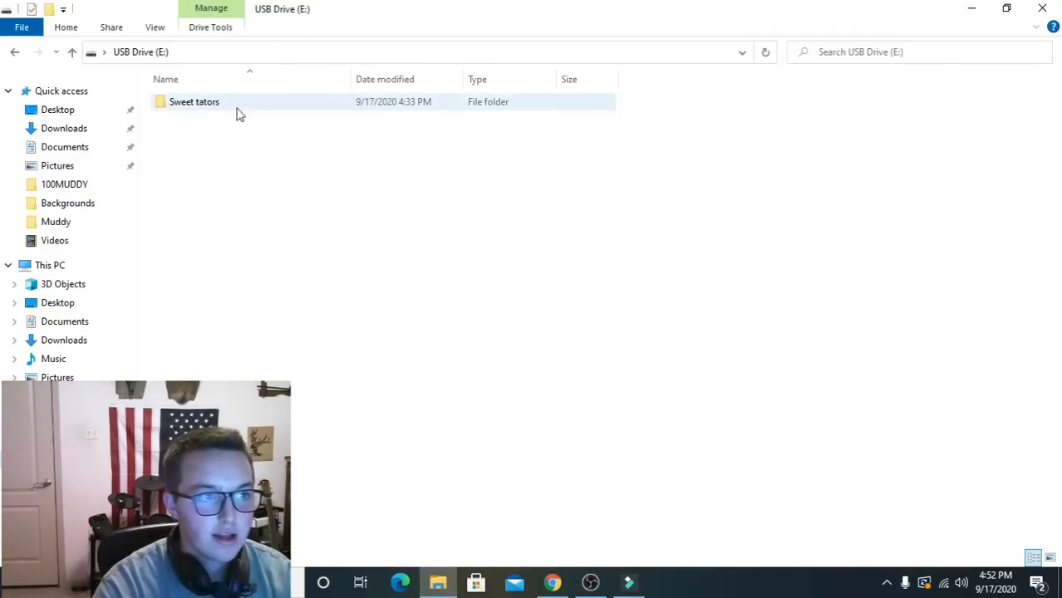
{"action": "left_click", "coordinate": [219, 108]}
{"action": "double_click", "coordinate": [219, 106]}
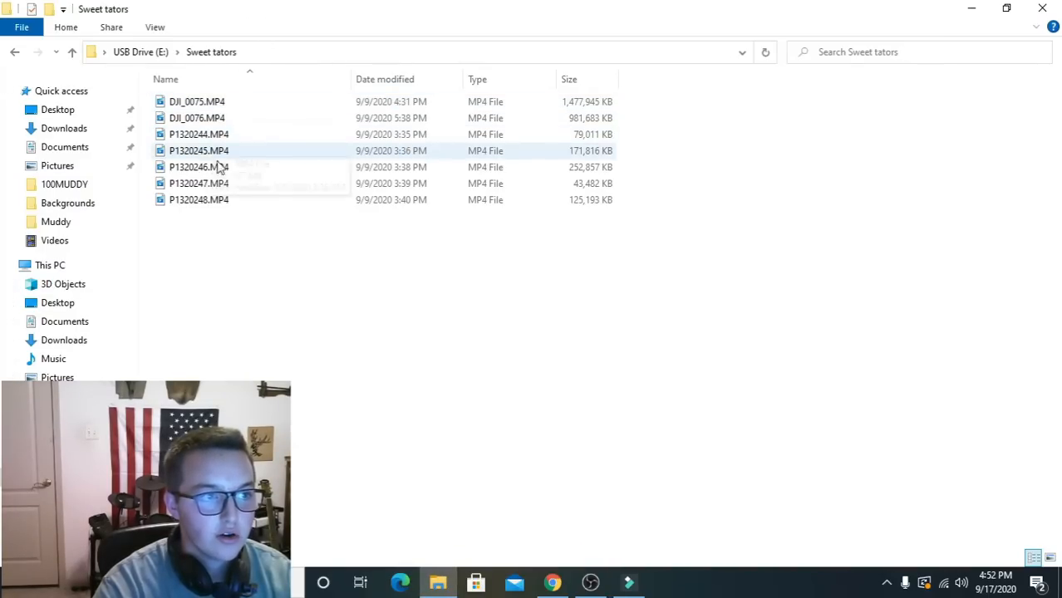
{"action": "key", "text": "ctrl+a"}
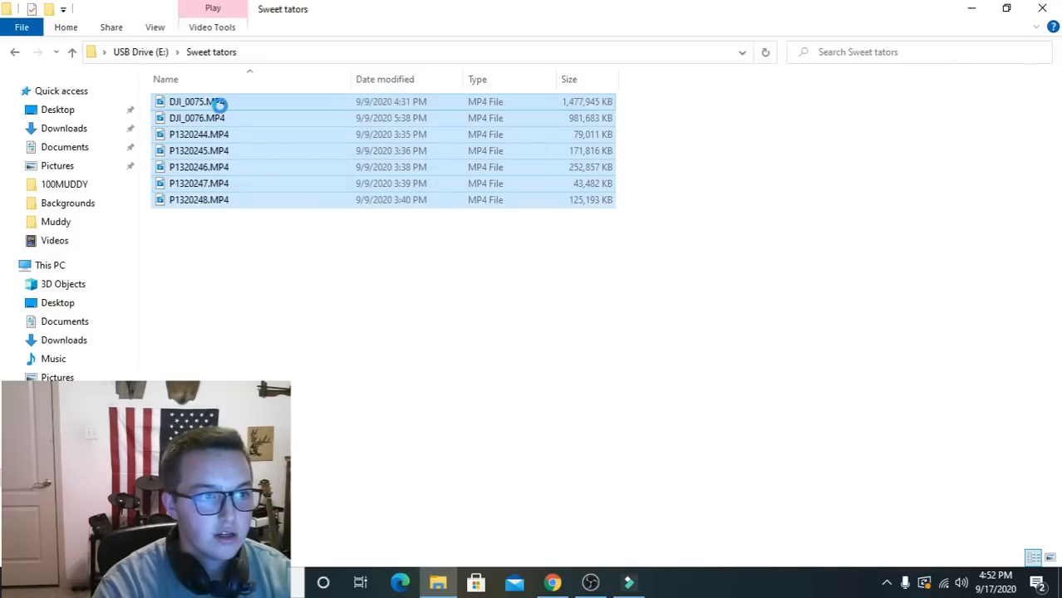
{"action": "right_click", "coordinate": [220, 101]}
{"action": "left_click", "coordinate": [250, 238]}
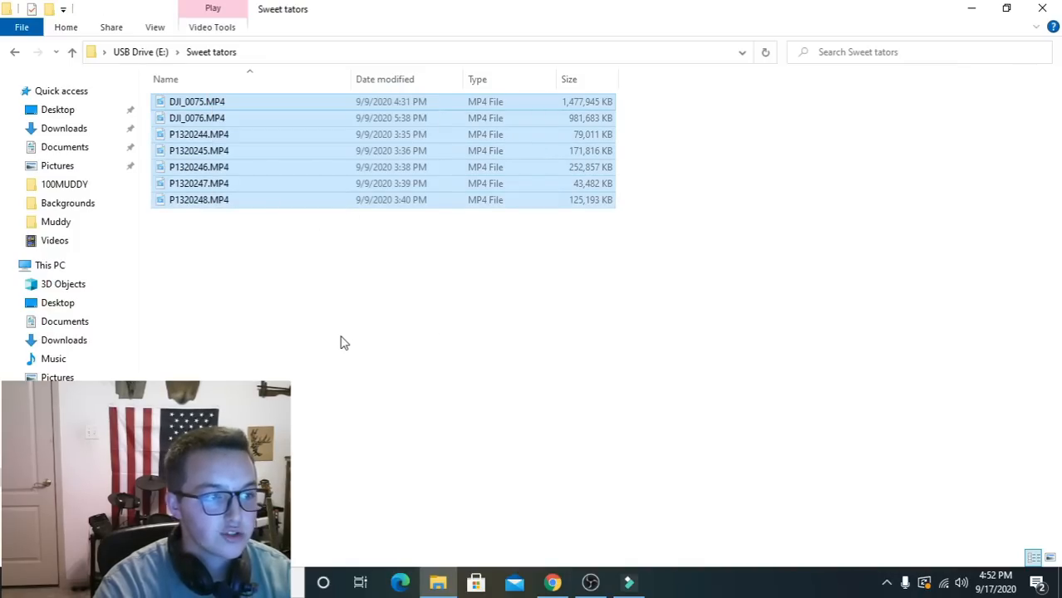
{"action": "left_click", "coordinate": [55, 397]}
{"action": "left_click", "coordinate": [629, 583]}
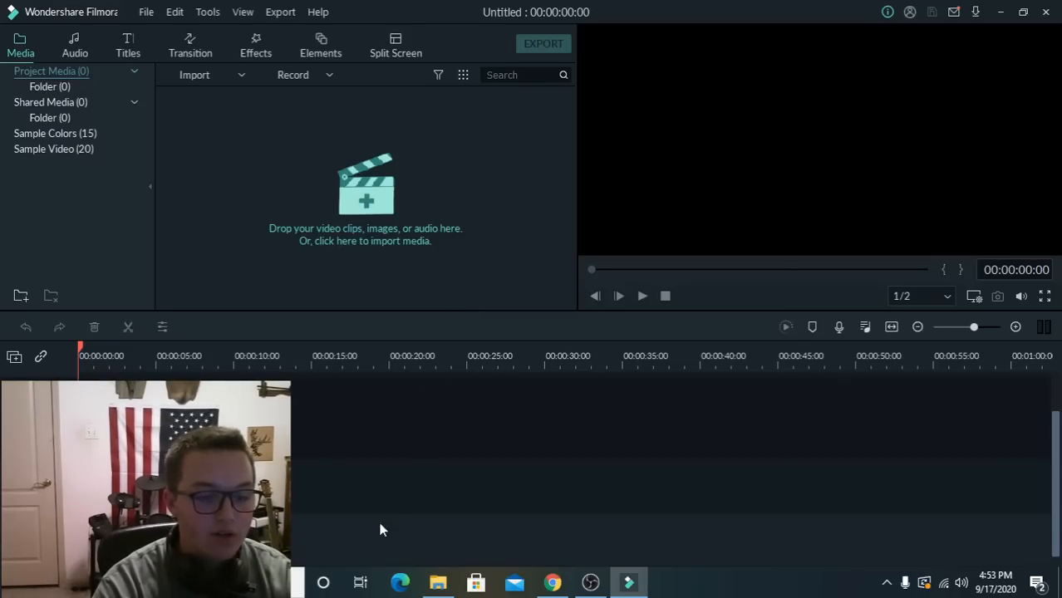
{"action": "left_click", "coordinate": [438, 583]}
{"action": "left_click", "coordinate": [65, 477]}
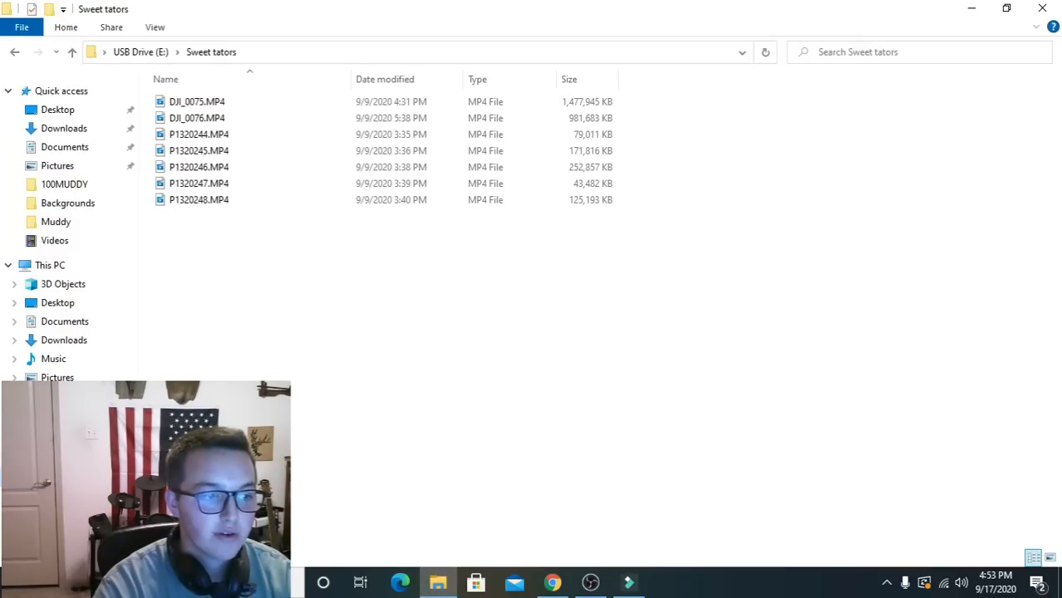
Switch to Filmora and import all seven MP4 clips from the Sweet tators folder on USB Drive (E:) into the project media.
{"action": "left_click", "coordinate": [629, 582]}
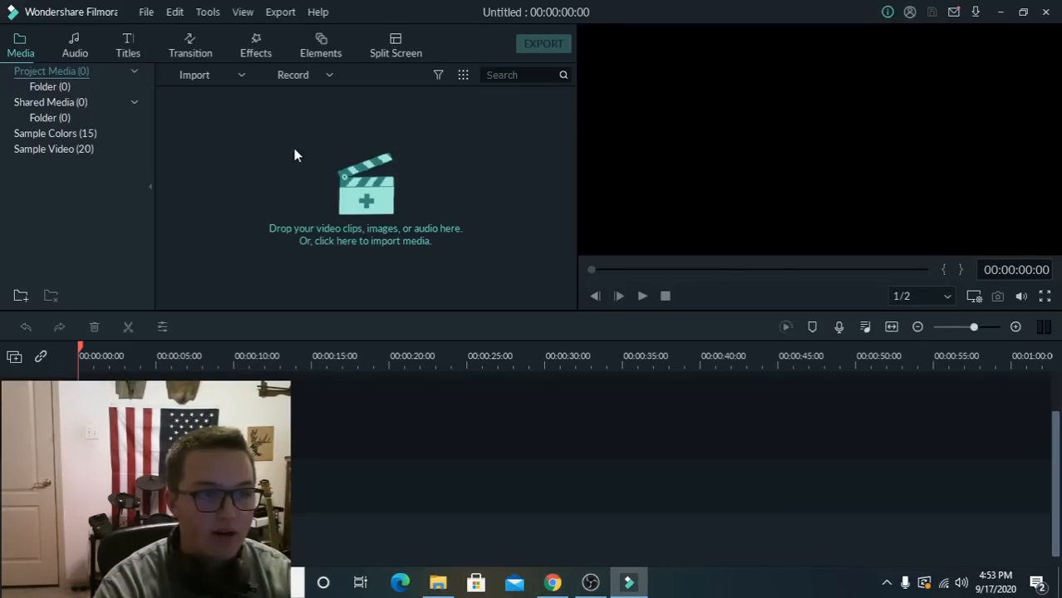
{"action": "left_click", "coordinate": [312, 158]}
{"action": "left_click", "coordinate": [73, 283]}
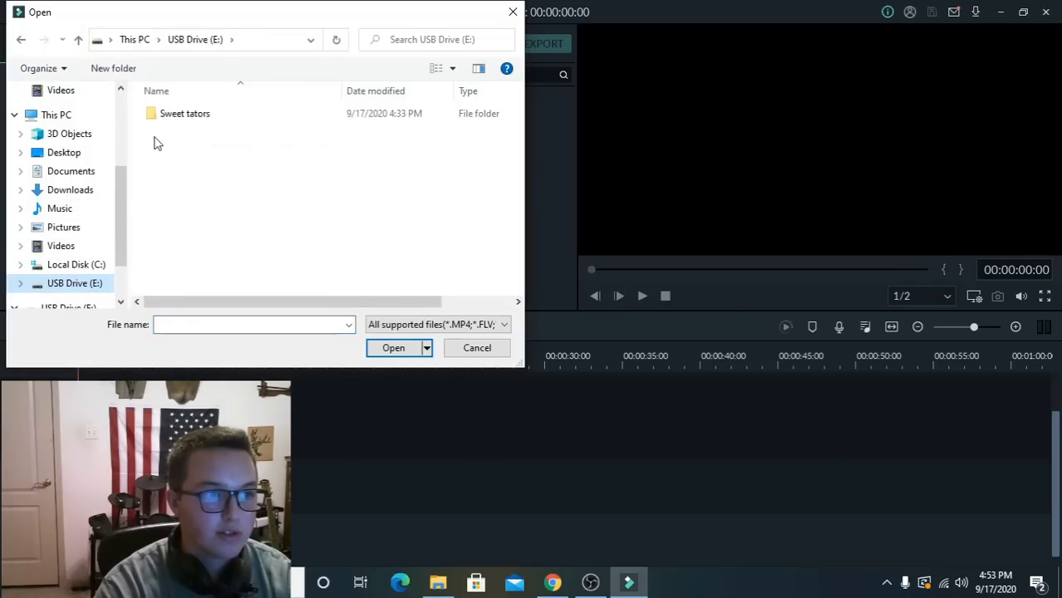
{"action": "double_click", "coordinate": [183, 114]}
{"action": "key", "text": "ctrl+a"}
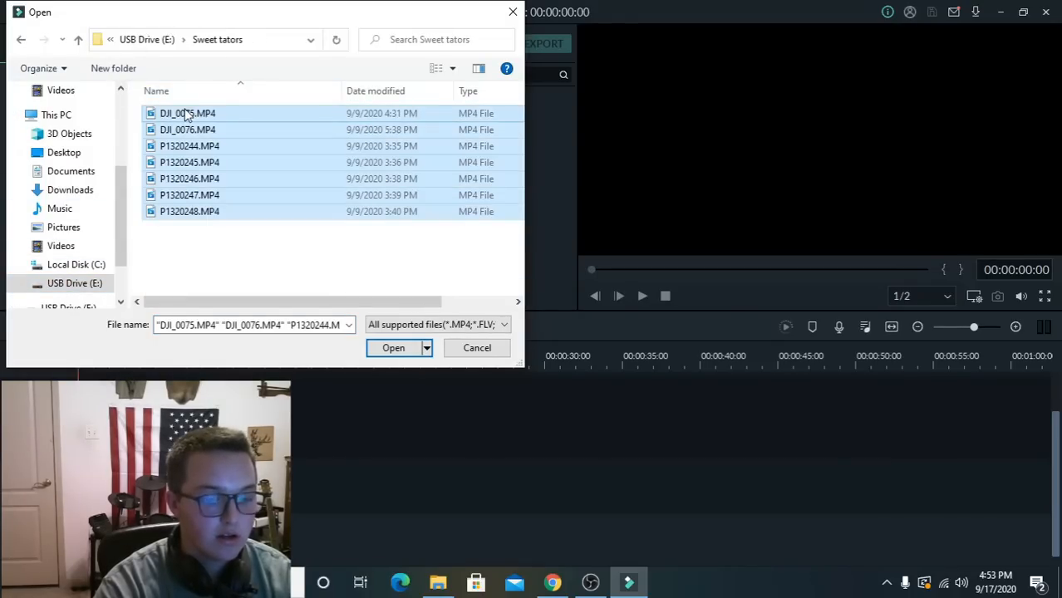
{"action": "key", "text": "Return"}
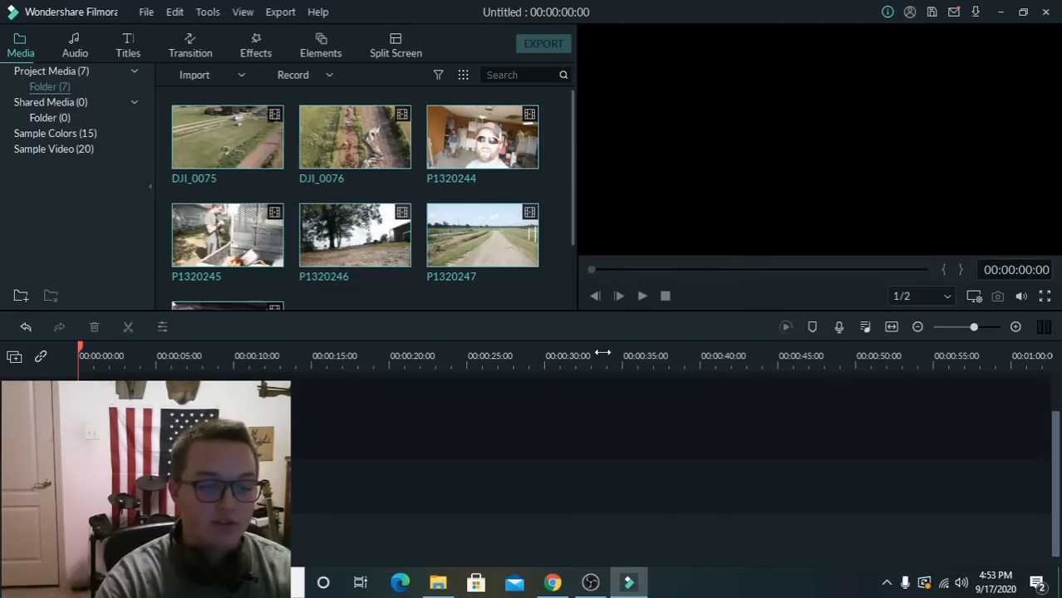
Switch to File Explorer, cut all seven clips in the Sweet tators folder, and go to the Videos folder.
{"action": "left_click", "coordinate": [438, 582]}
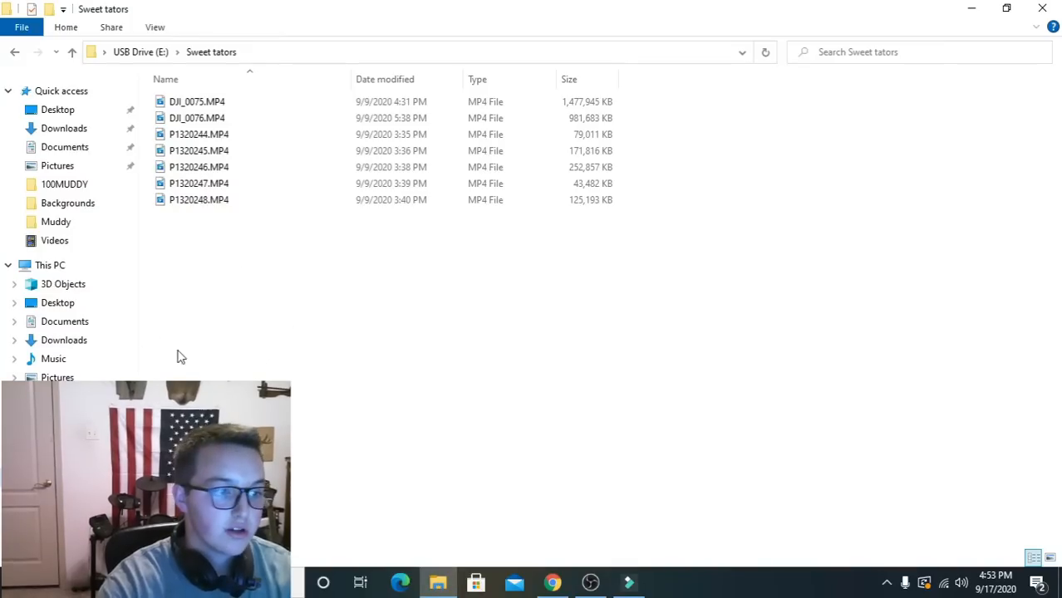
{"action": "key", "text": "ctrl+a"}
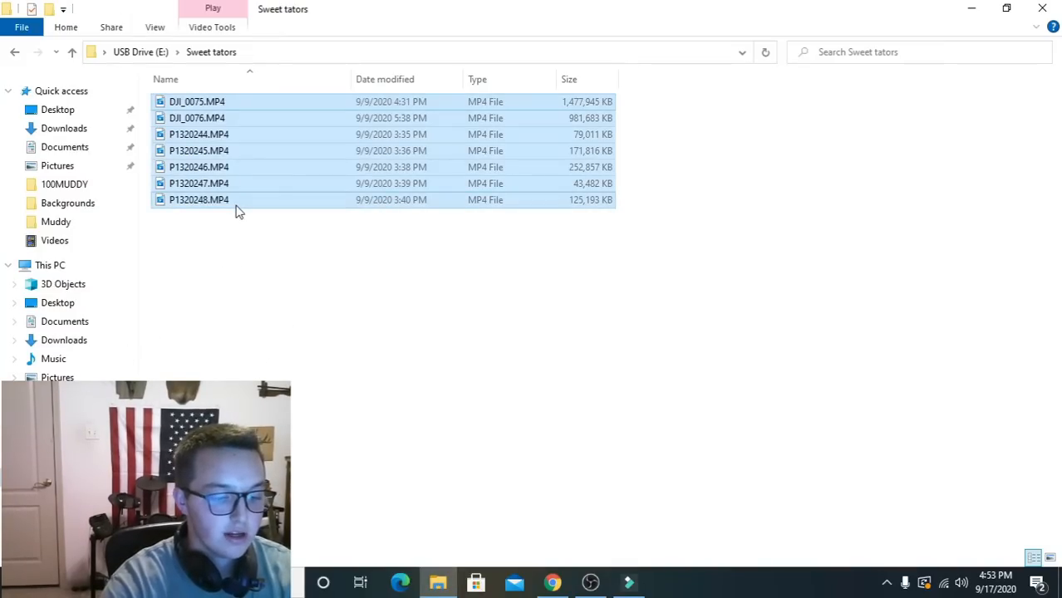
{"action": "left_click", "coordinate": [63, 396]}
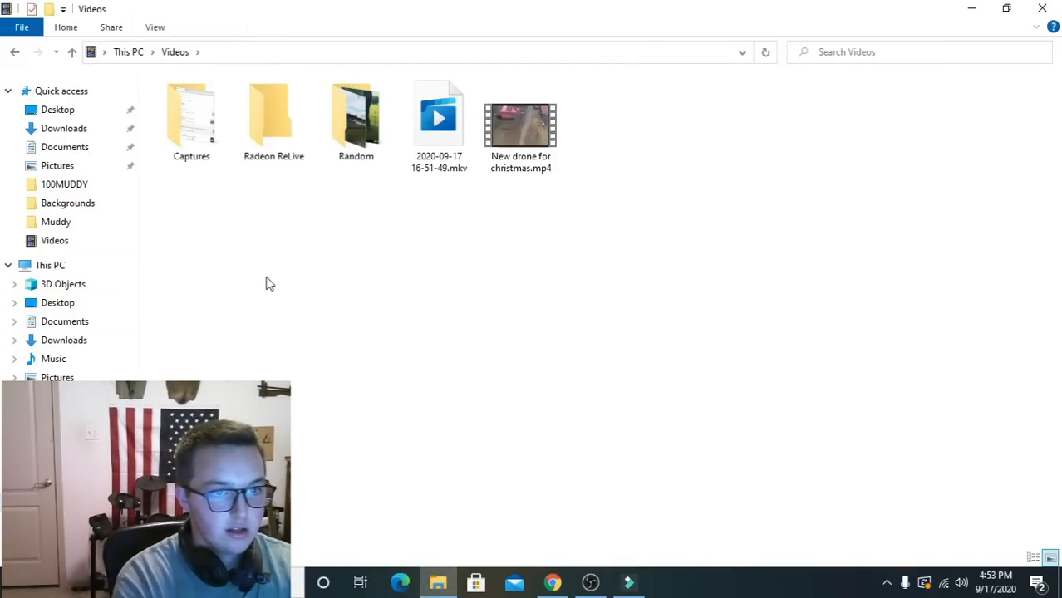
Create a new folder named Sweet Potatoes inside the Videos folder.
{"action": "key", "text": "ctrl+shift+n"}
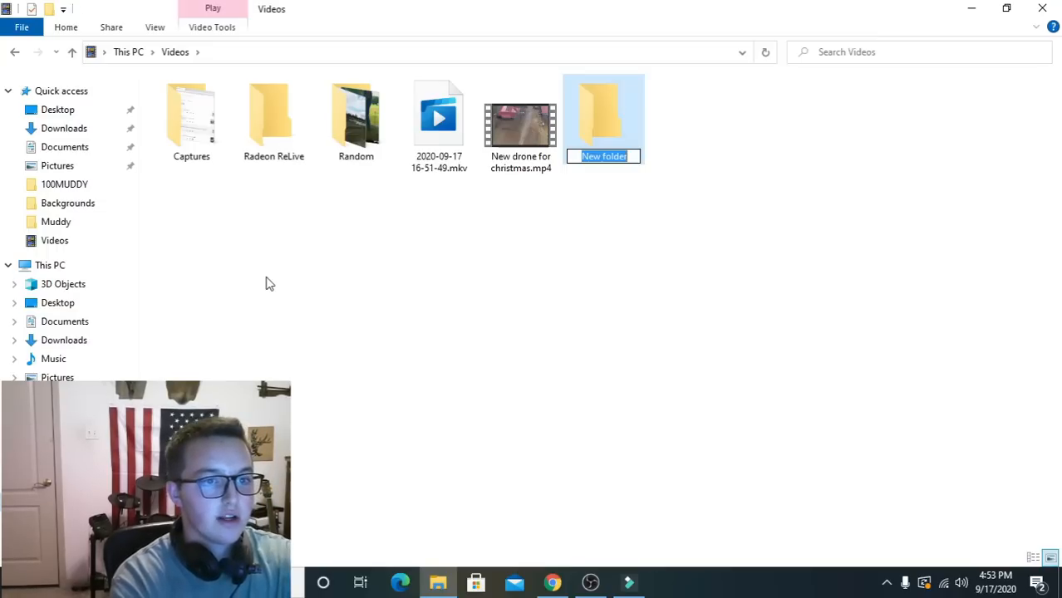
{"action": "type", "text": "sWEET"}
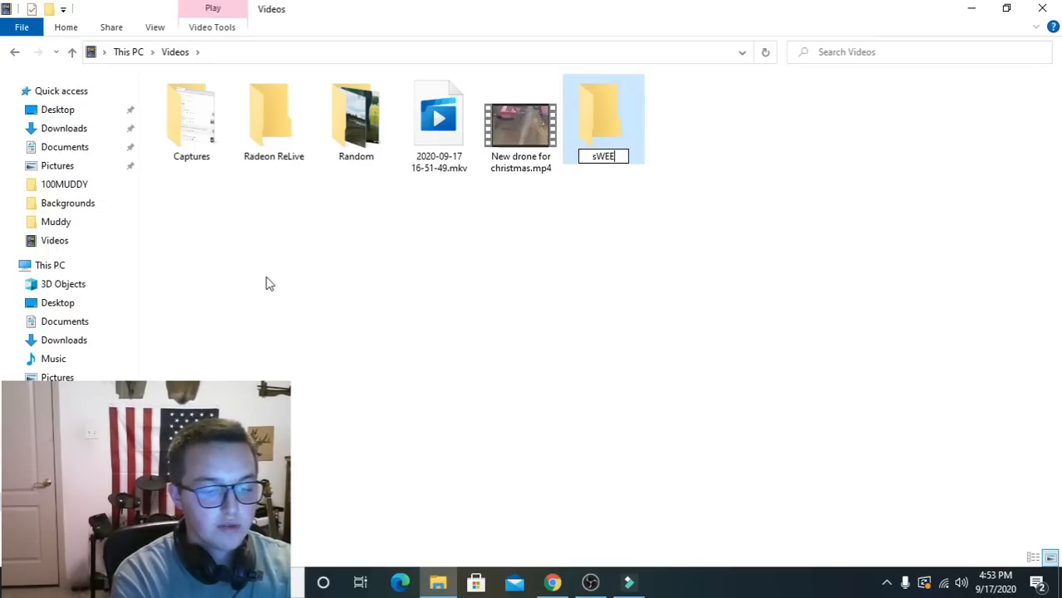
{"action": "key", "text": "BackSpace"}
{"action": "key", "text": "BackSpace"}
{"action": "key", "text": "BackSpace"}
{"action": "key", "text": "BackSpace"}
{"action": "key", "text": "BackSpace"}
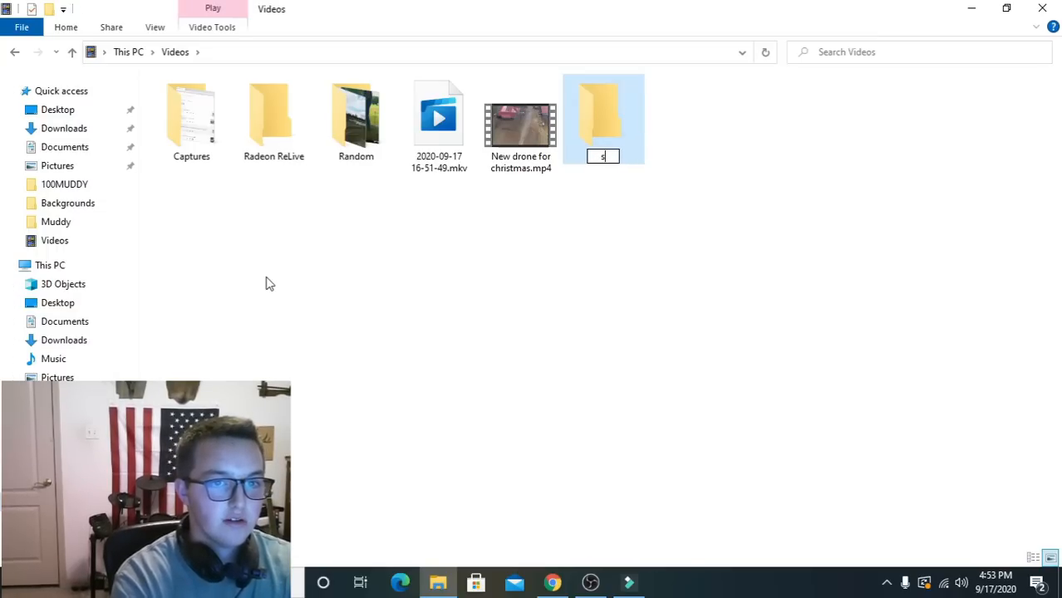
{"action": "type", "text": "S"}
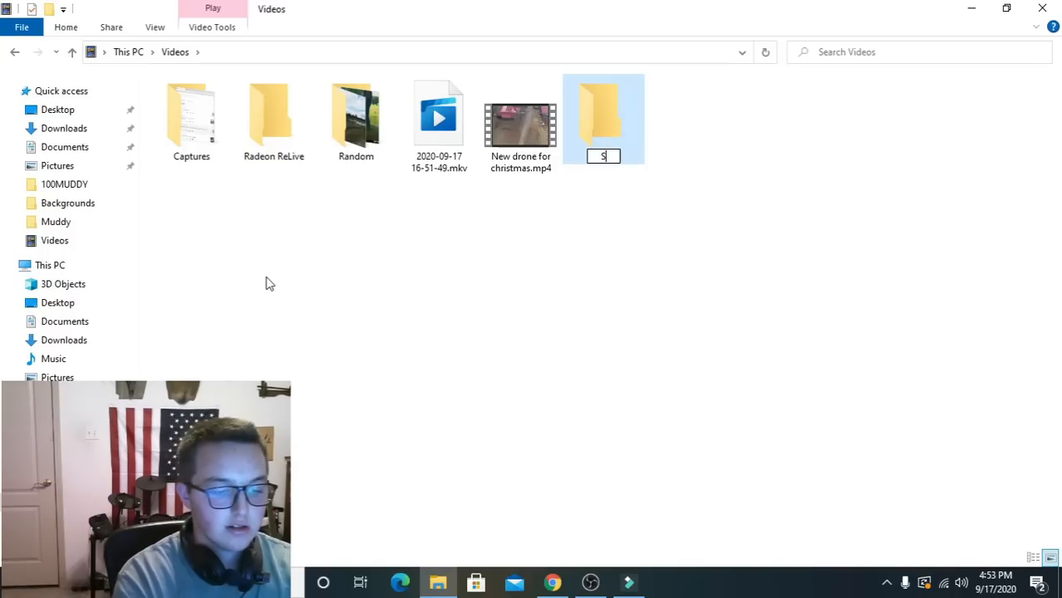
{"action": "type", "text": "weet Poa"}
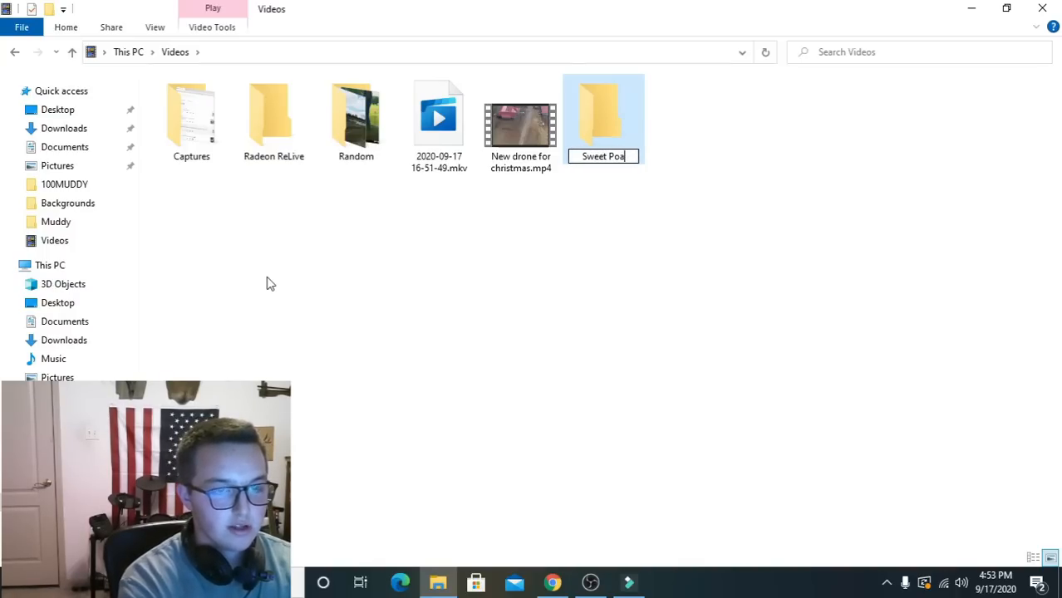
{"action": "key", "text": "BackSpace"}
{"action": "type", "text": "tatoes"}
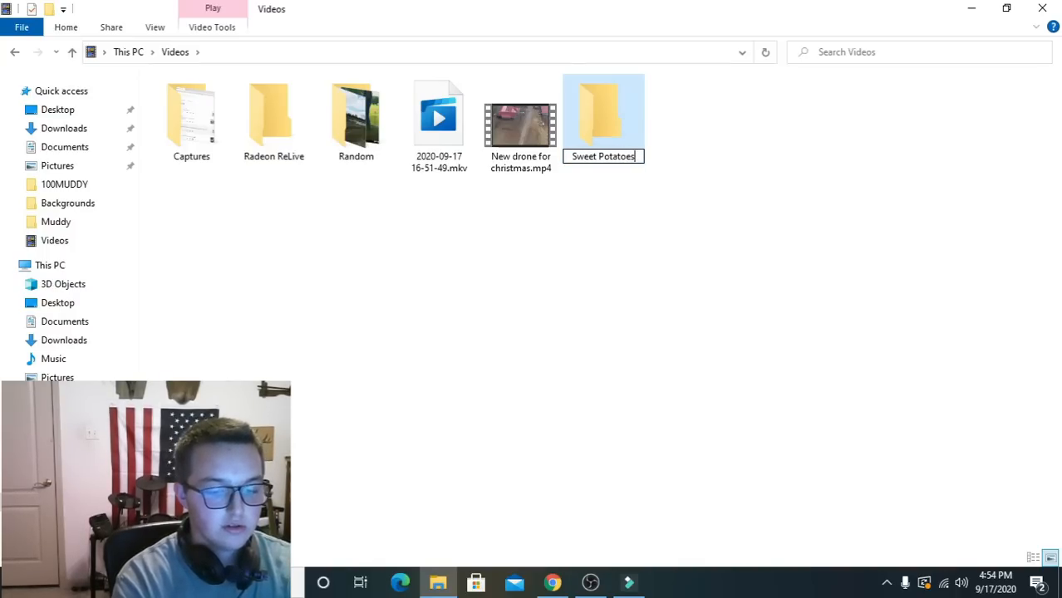
{"action": "key", "text": "Return"}
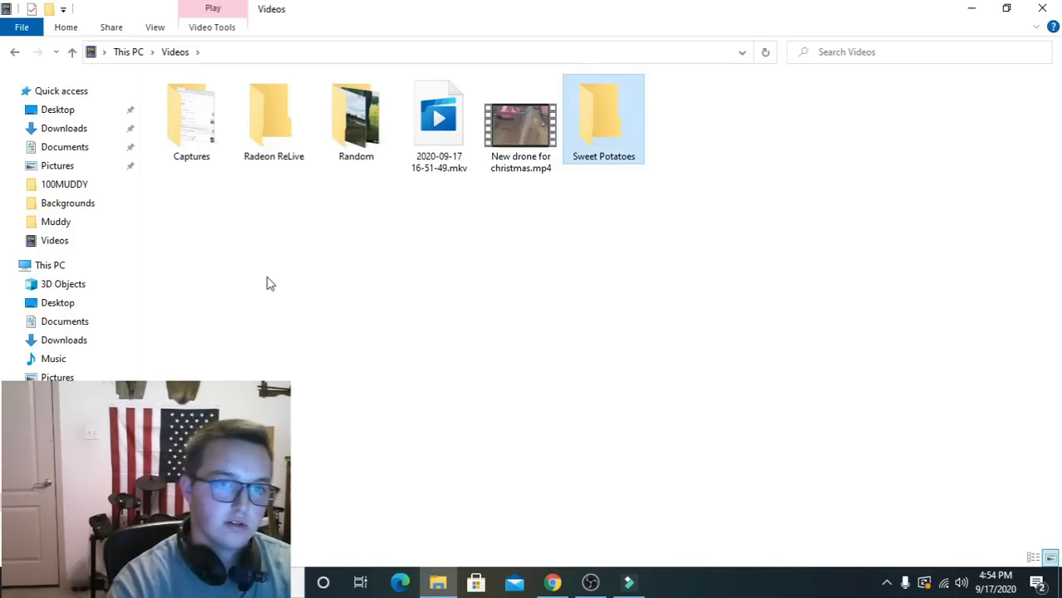
Open the Sweet Potatoes folder and paste the cut clips into it.
{"action": "double_click", "coordinate": [639, 149]}
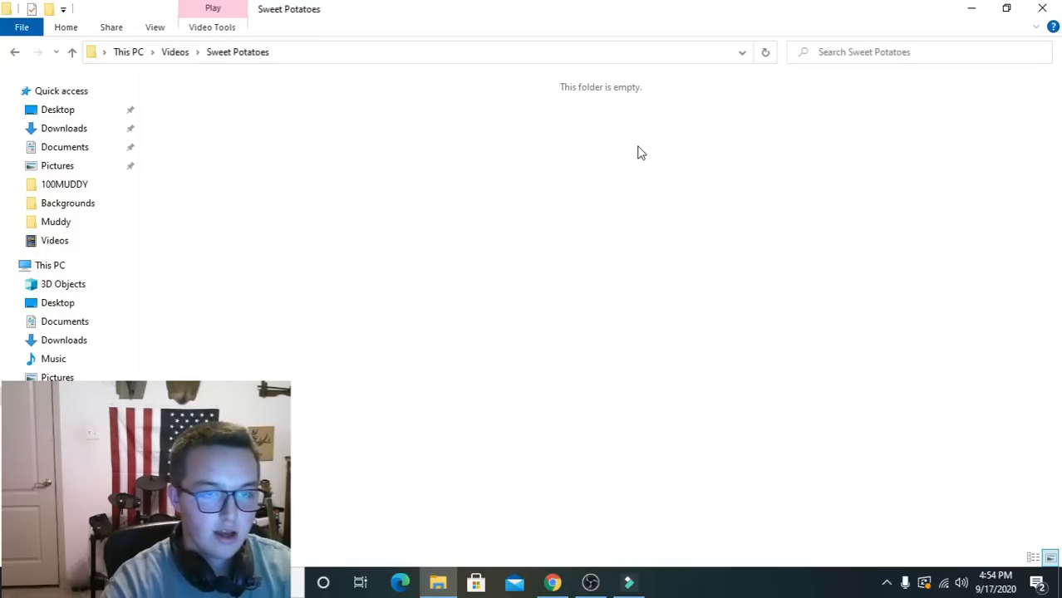
{"action": "key", "text": "ctrl+v"}
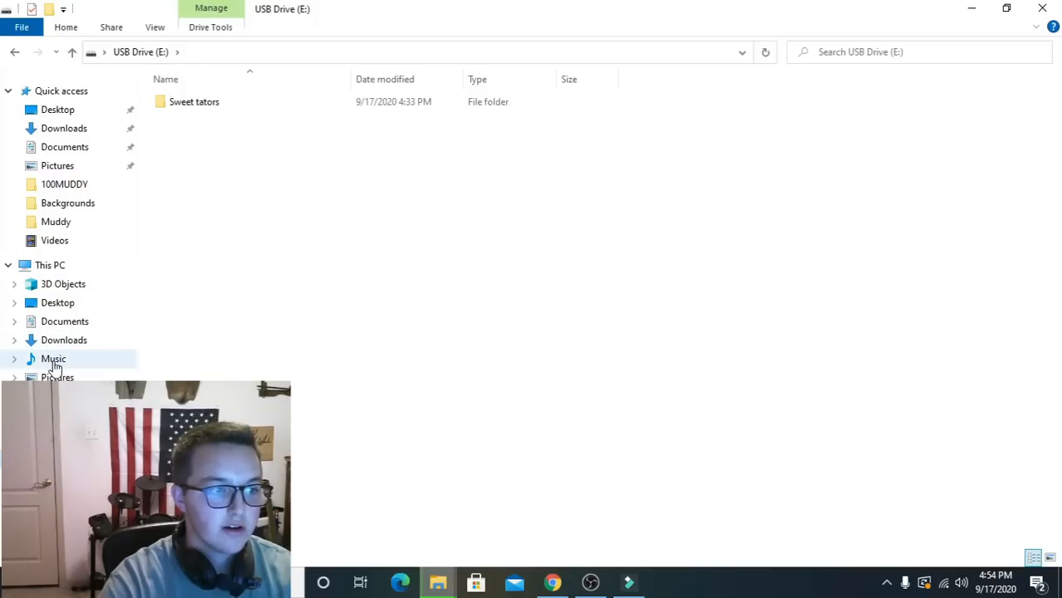
Check the progress of the file move and look at the clips in the Sweet Potatoes folder.
{"action": "left_click", "coordinate": [55, 396]}
{"action": "left_click", "coordinate": [438, 583]}
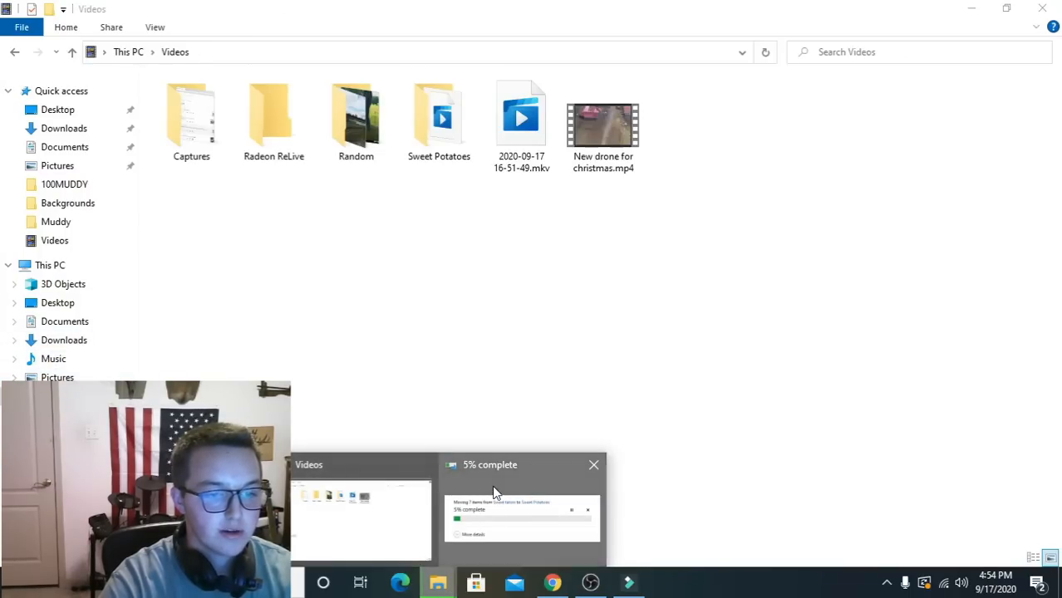
{"action": "left_click", "coordinate": [495, 495]}
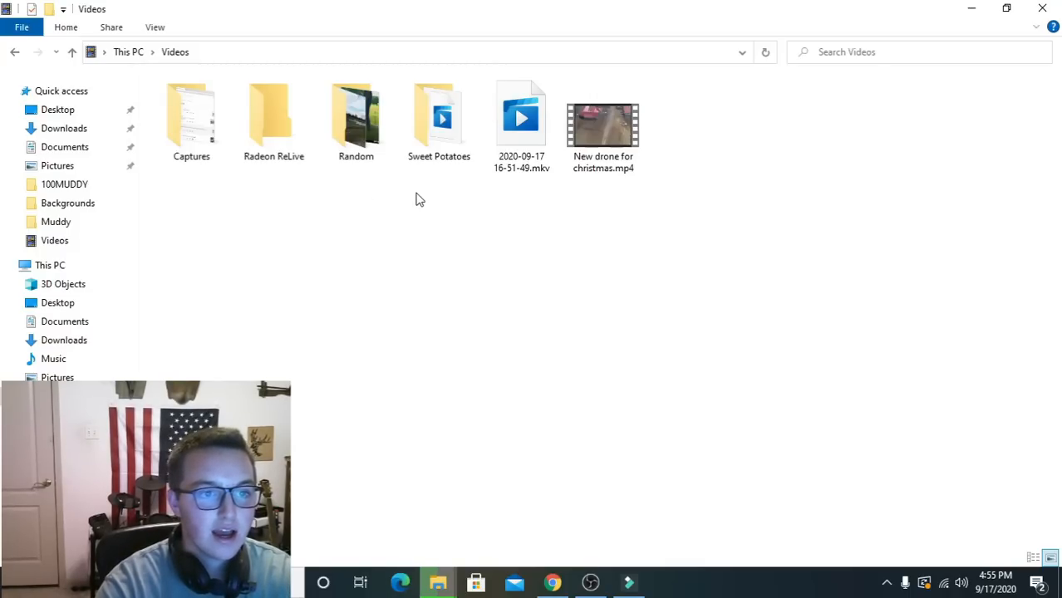
{"action": "double_click", "coordinate": [464, 138]}
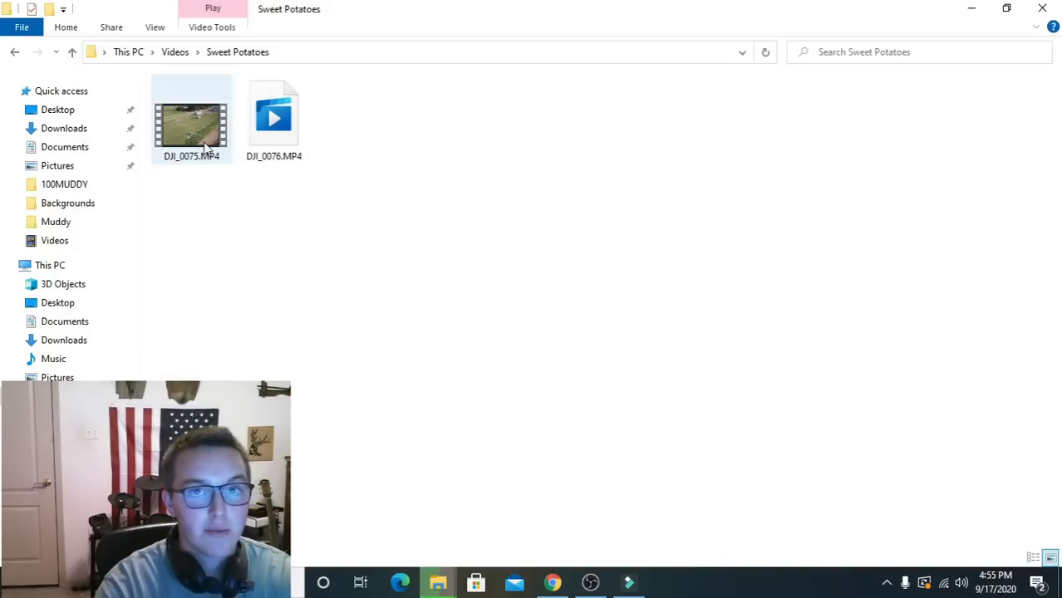
{"action": "mouse_move", "coordinate": [207, 147]}
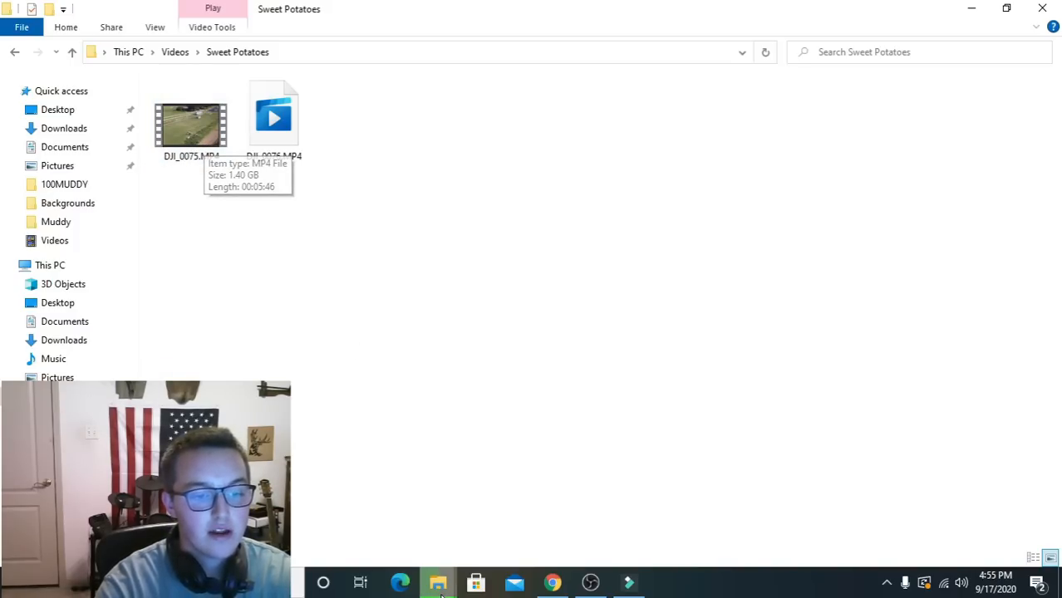
{"action": "mouse_move", "coordinate": [438, 582]}
{"action": "left_click", "coordinate": [475, 543]}
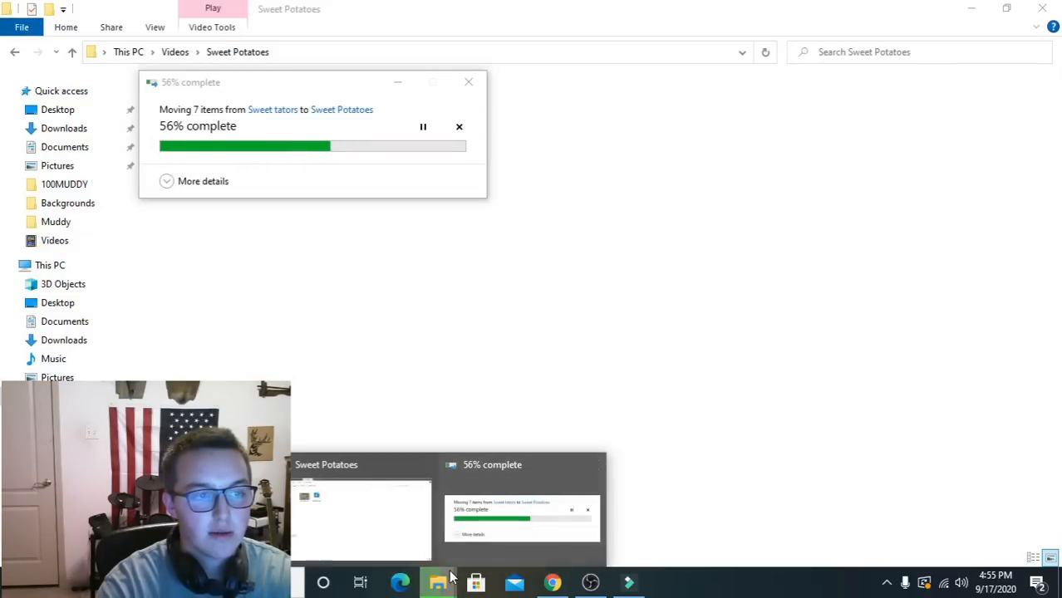
{"action": "left_click", "coordinate": [408, 520]}
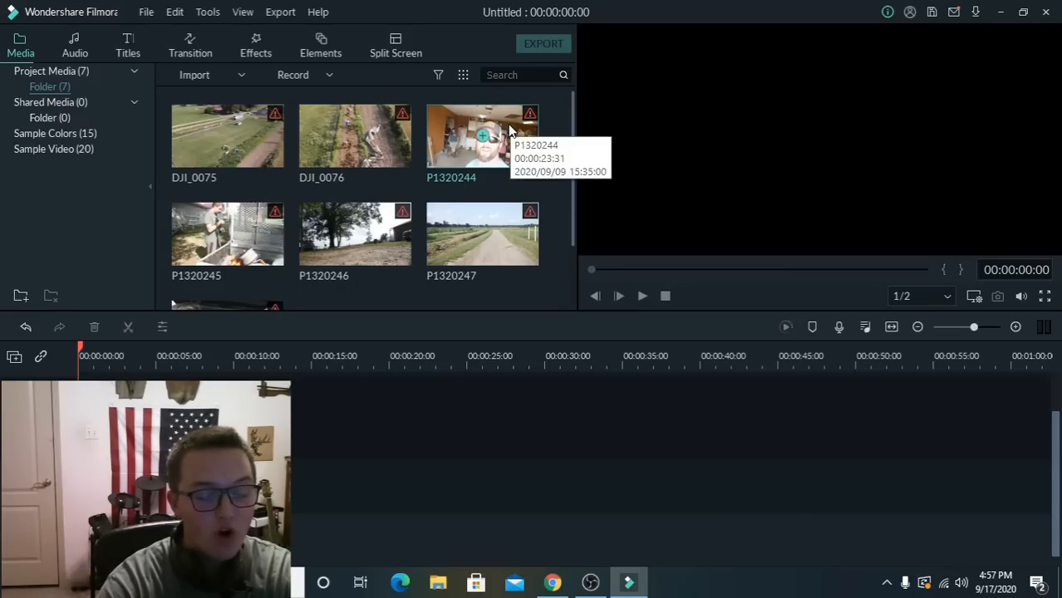
Delete all seven clips with missing source files from Filmora's project media folder.
{"action": "left_click", "coordinate": [438, 583]}
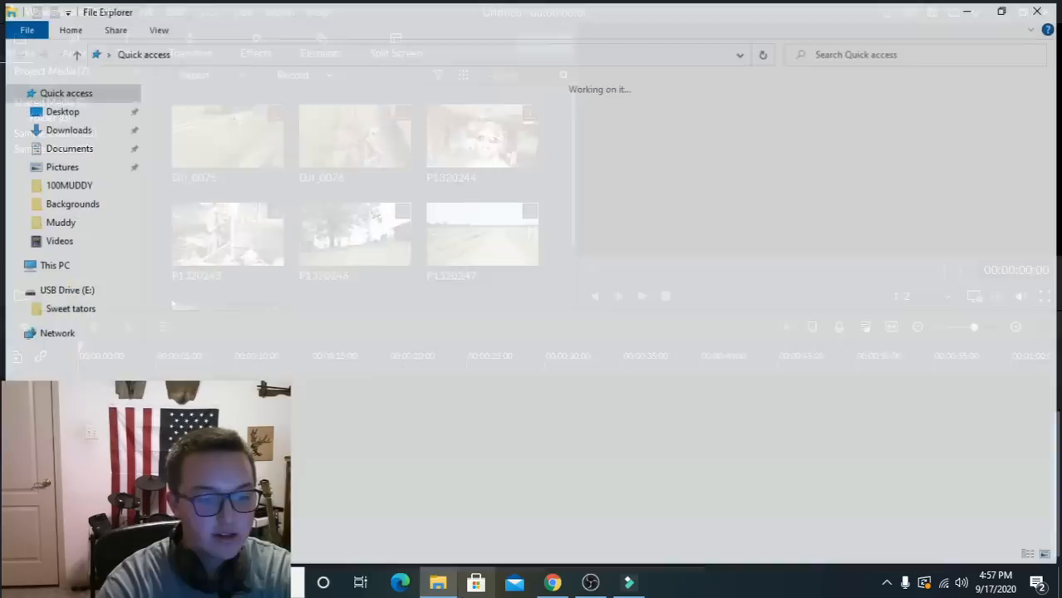
{"action": "left_click", "coordinate": [636, 586]}
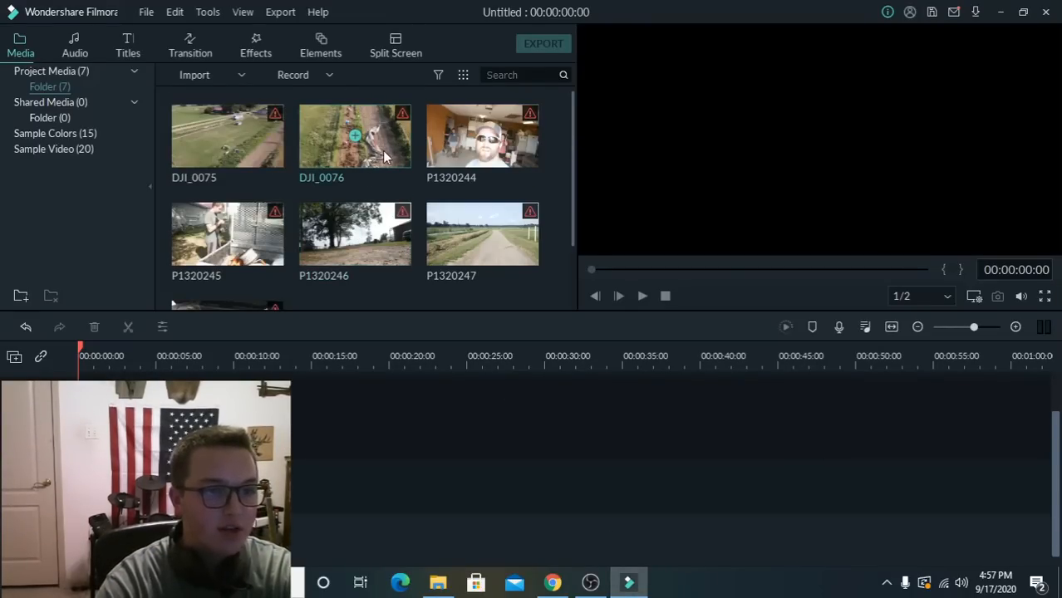
{"action": "key", "text": "ctrl+a"}
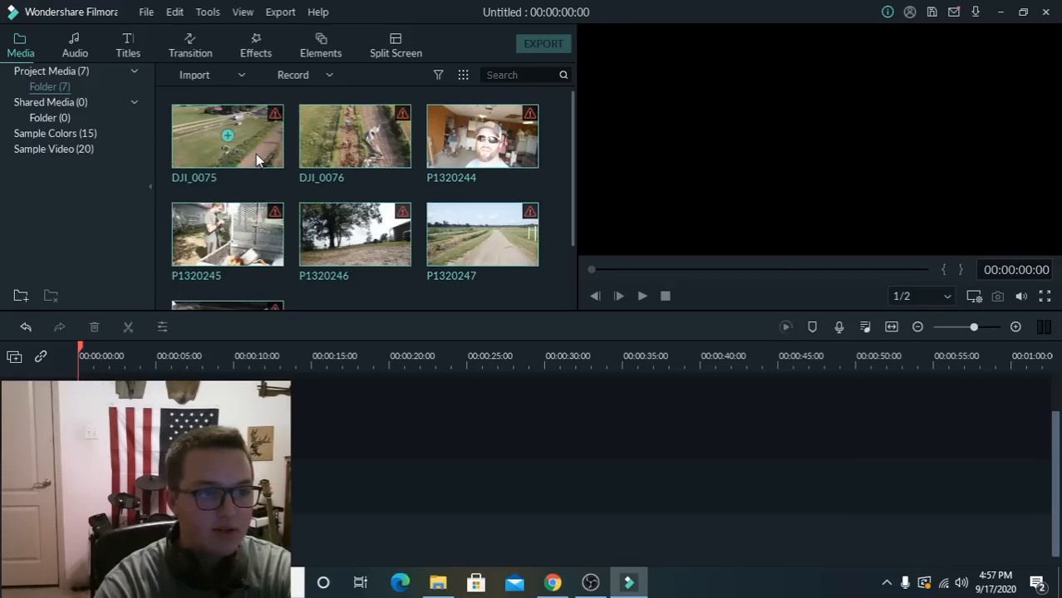
{"action": "key", "text": "Delete"}
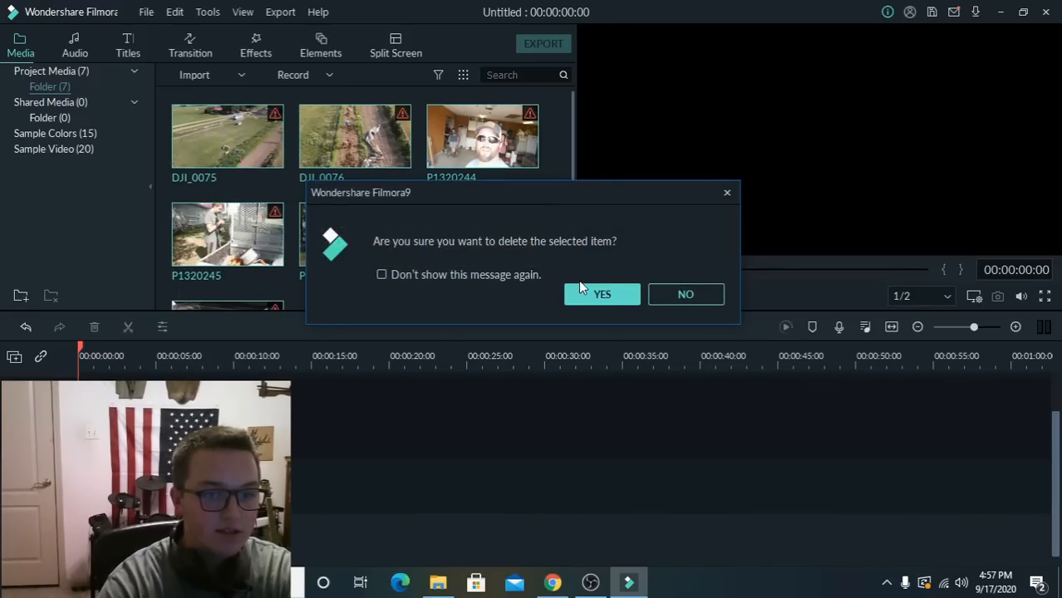
{"action": "left_click", "coordinate": [586, 294]}
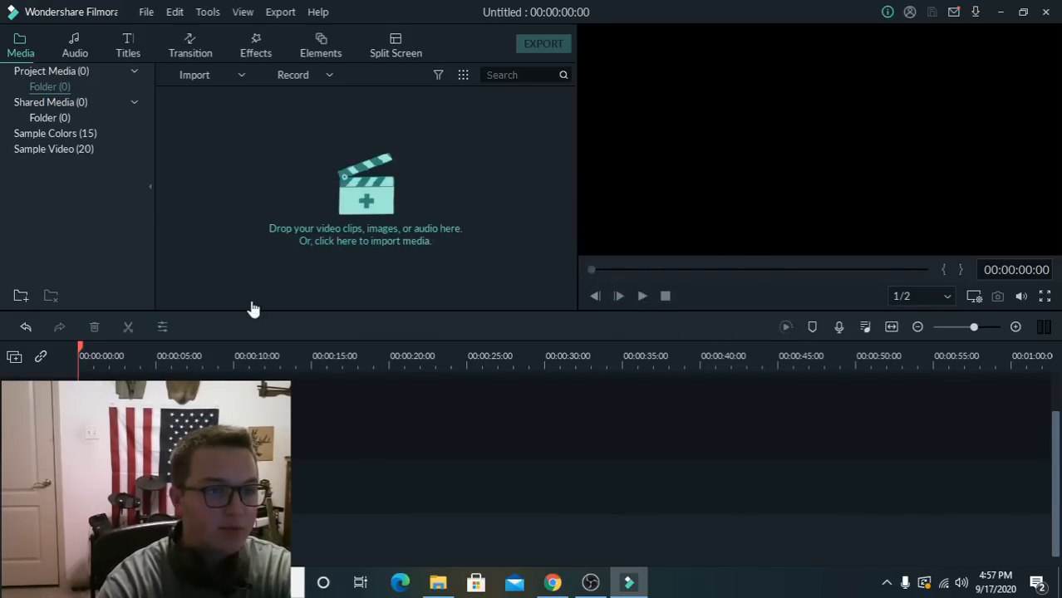
Import all seven clips from the Sweet Potatoes folder in Videos into the project media.
{"action": "left_click", "coordinate": [378, 191]}
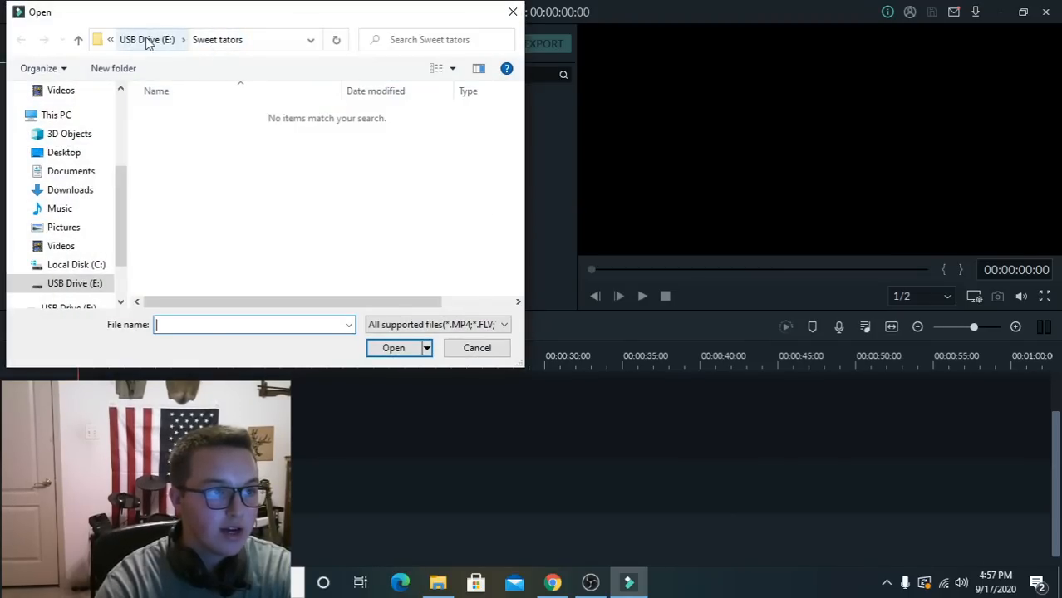
{"action": "left_click", "coordinate": [58, 248]}
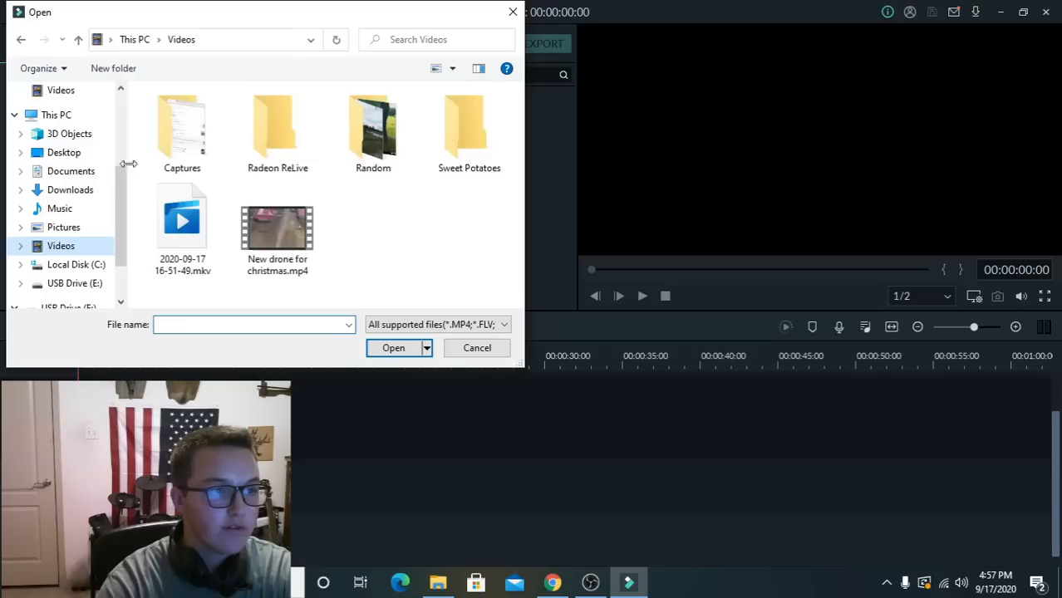
{"action": "double_click", "coordinate": [455, 158]}
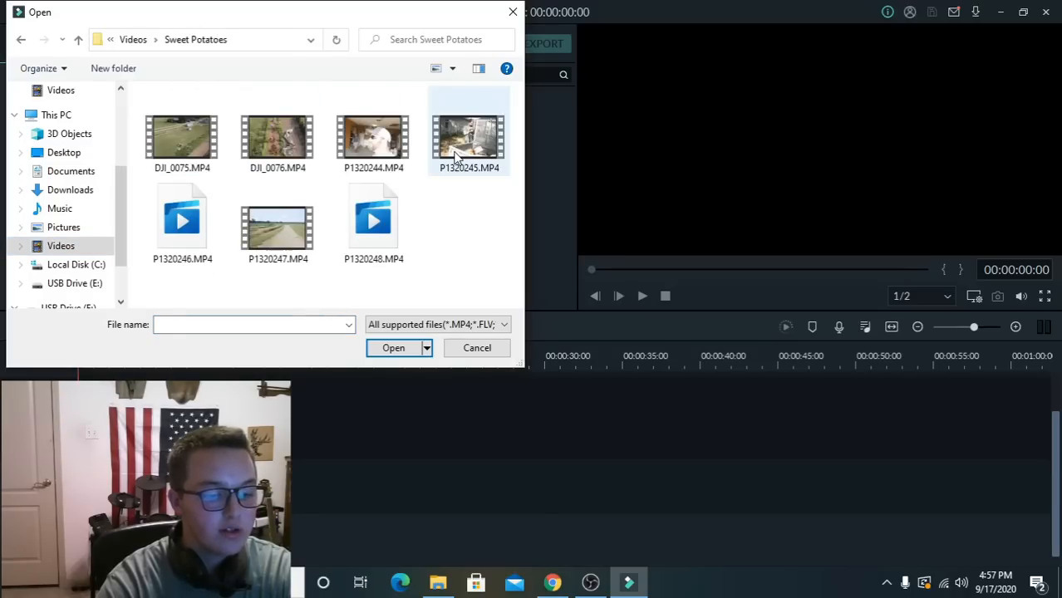
{"action": "key", "text": "ctrl+a"}
{"action": "left_click", "coordinate": [401, 347]}
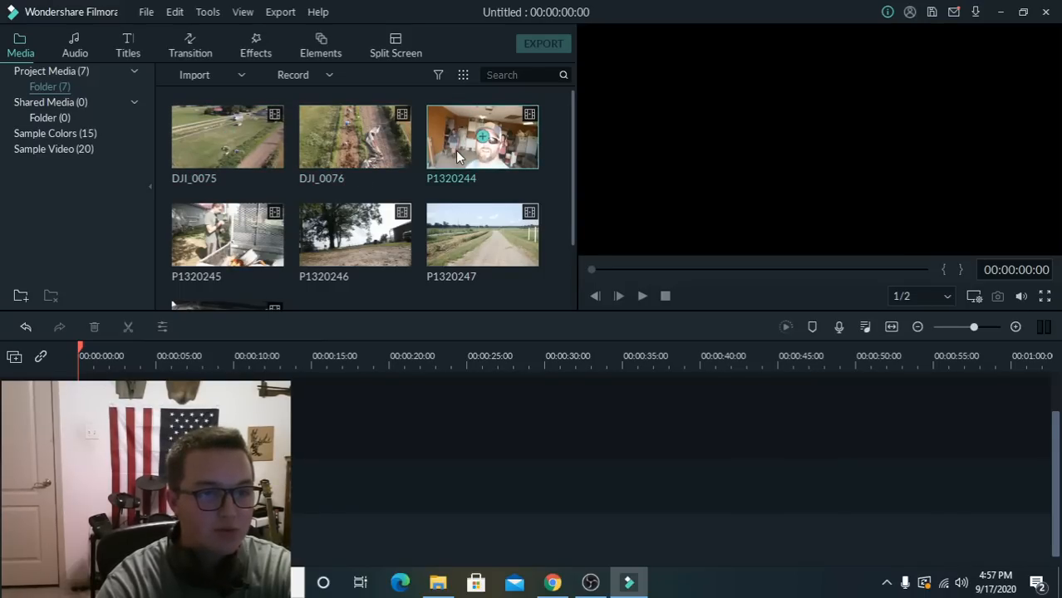
Place clip P1320244 at the start of the timeline and match the project settings to the media at 1920 x 1080 60fps.
{"action": "left_click_drag", "start_coordinate": [482, 137], "coordinate": [83, 420]}
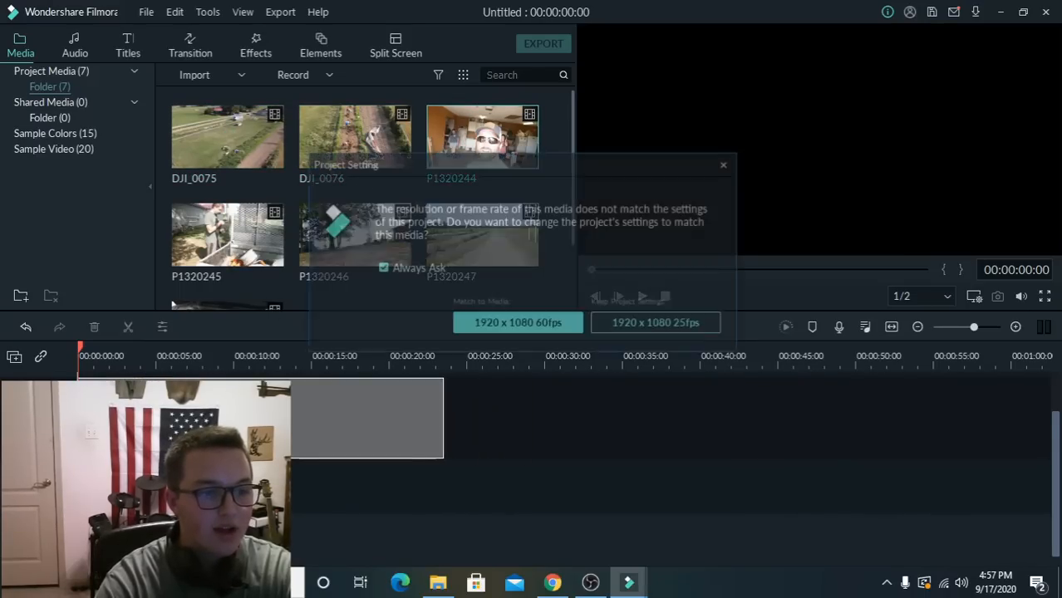
{"action": "left_click", "coordinate": [534, 325]}
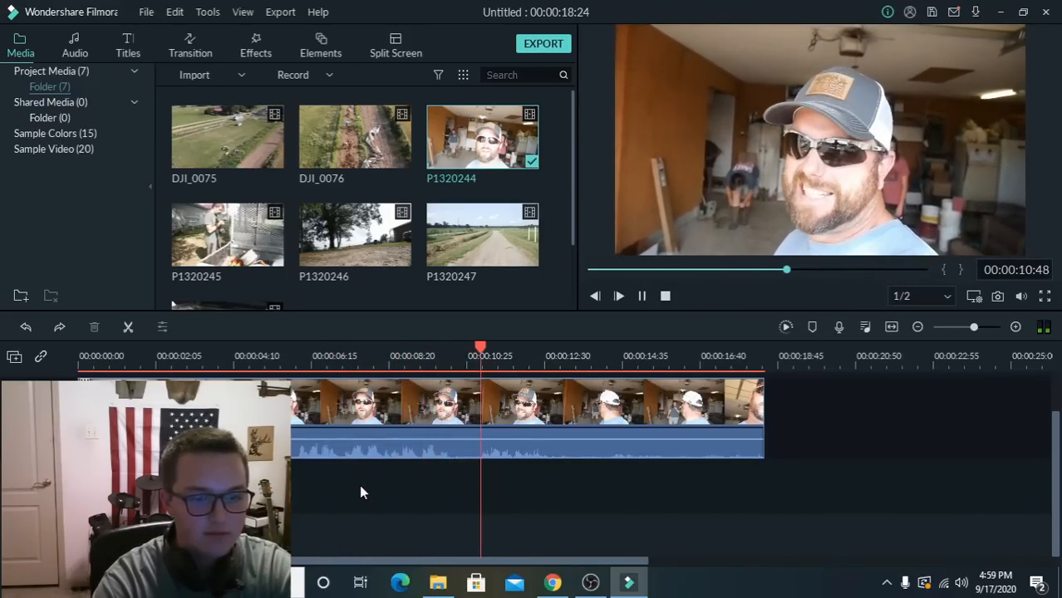
Split P1320244 at 00:00:12:46, review the footage after the cut, and delete that remaining part.
{"action": "key", "text": "space"}
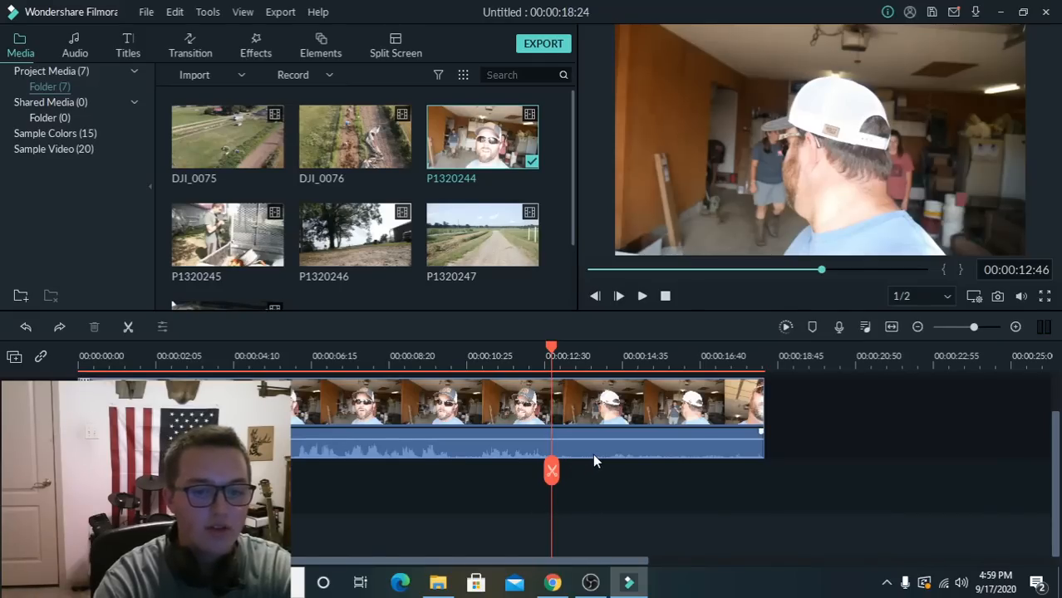
{"action": "left_click", "coordinate": [553, 471]}
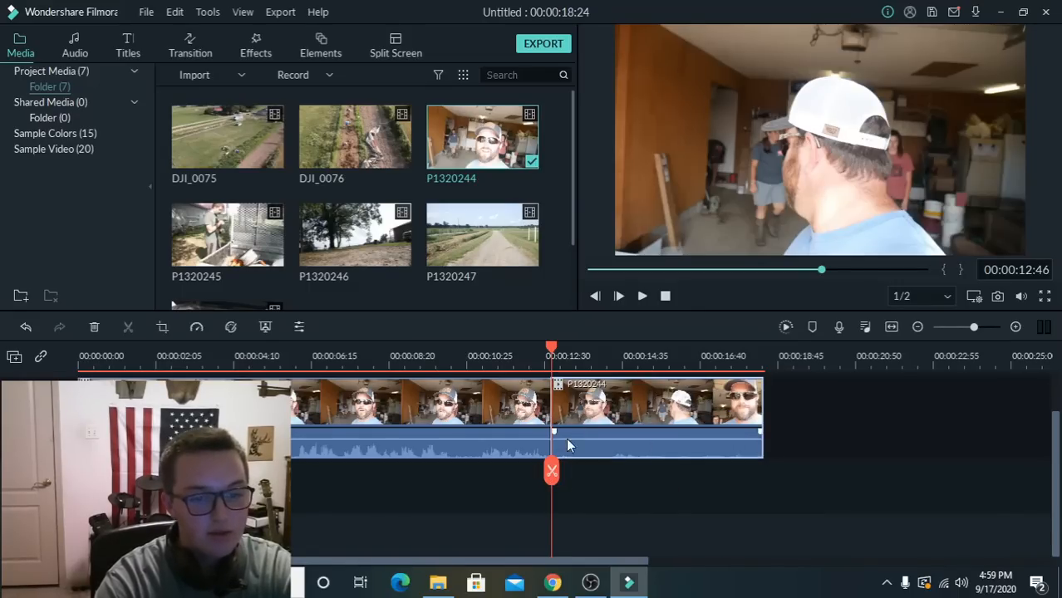
{"action": "key", "text": "space"}
{"action": "left_click", "coordinate": [630, 362]}
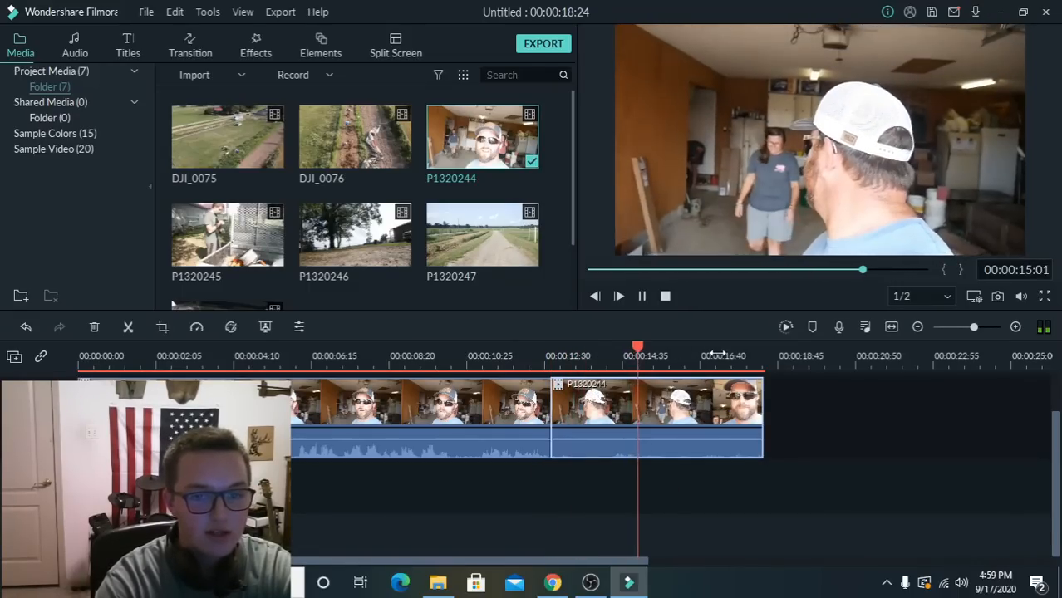
{"action": "left_click", "coordinate": [718, 357]}
{"action": "key", "text": "space"}
{"action": "key", "text": "Delete"}
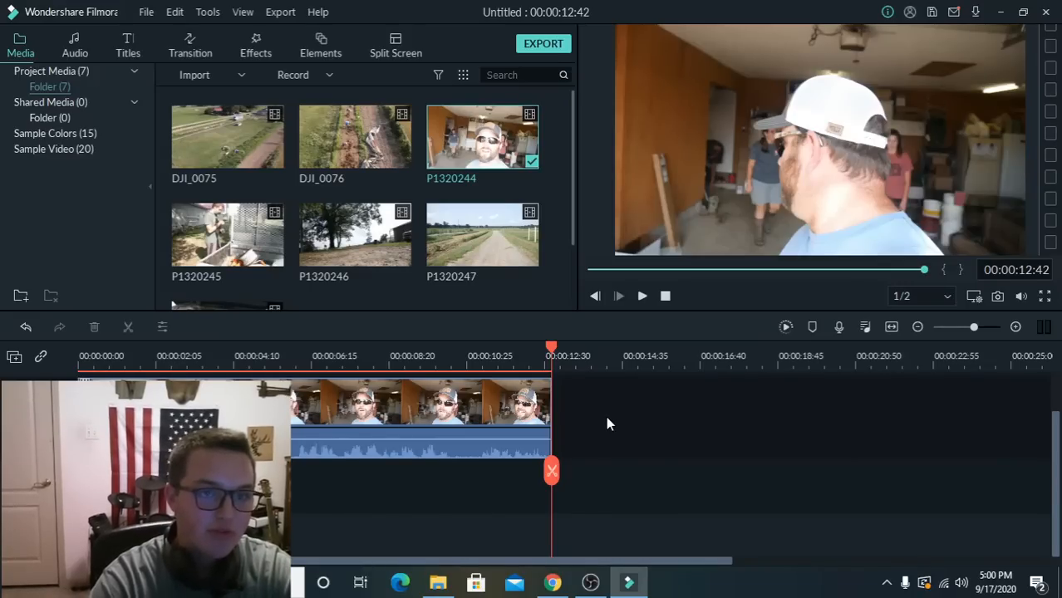
Add clip DJI_0076 to the timeline directly after the trimmed P1320244 clip.
{"action": "left_click", "coordinate": [535, 299]}
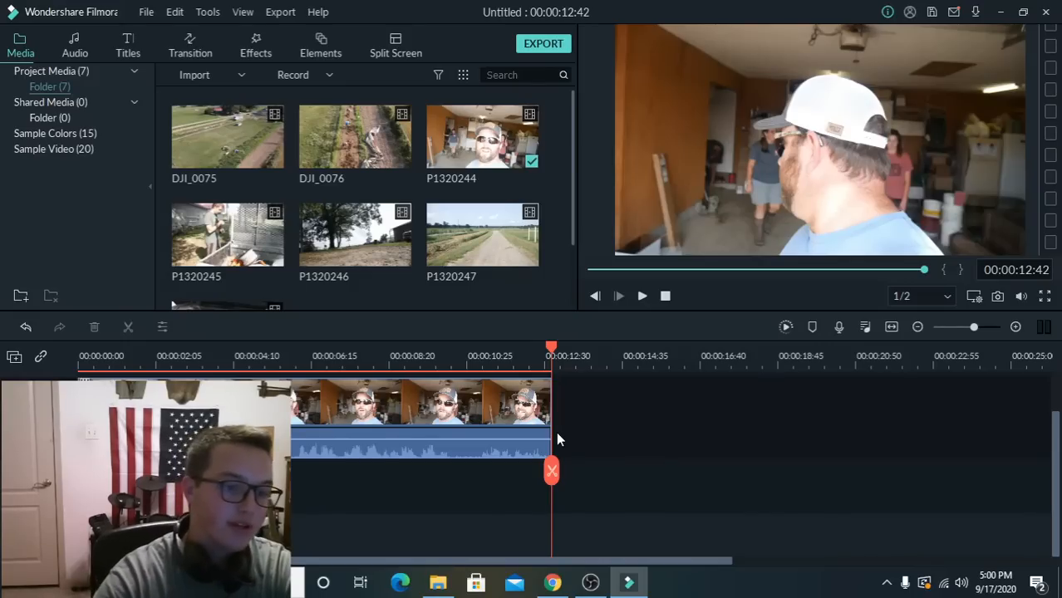
{"action": "left_click", "coordinate": [265, 123]}
{"action": "left_click_drag", "start_coordinate": [304, 178], "coordinate": [552, 449]}
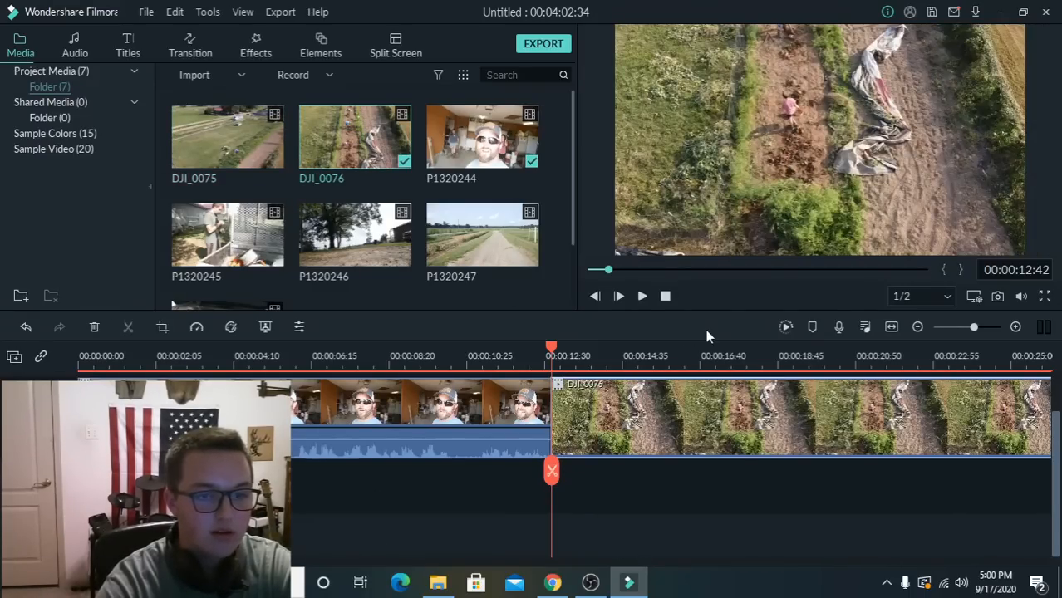
Turn off the timeline's clip linking and split DJI_0076 at 00:00:23:29.
{"action": "left_click_drag", "start_coordinate": [712, 344], "coordinate": [307, 345]}
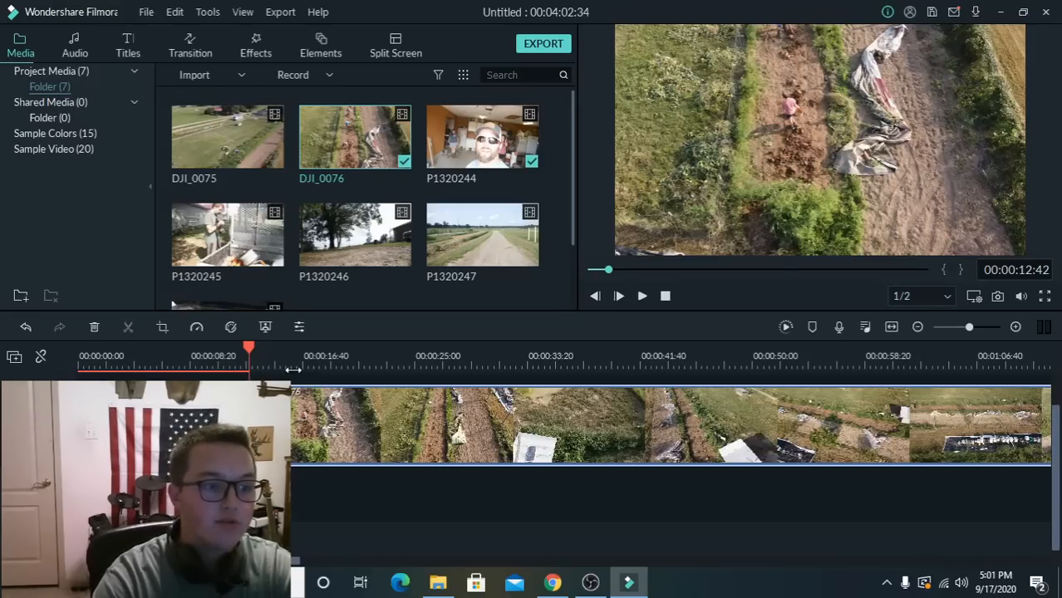
{"action": "left_click_drag", "start_coordinate": [421, 366], "coordinate": [55, 372]}
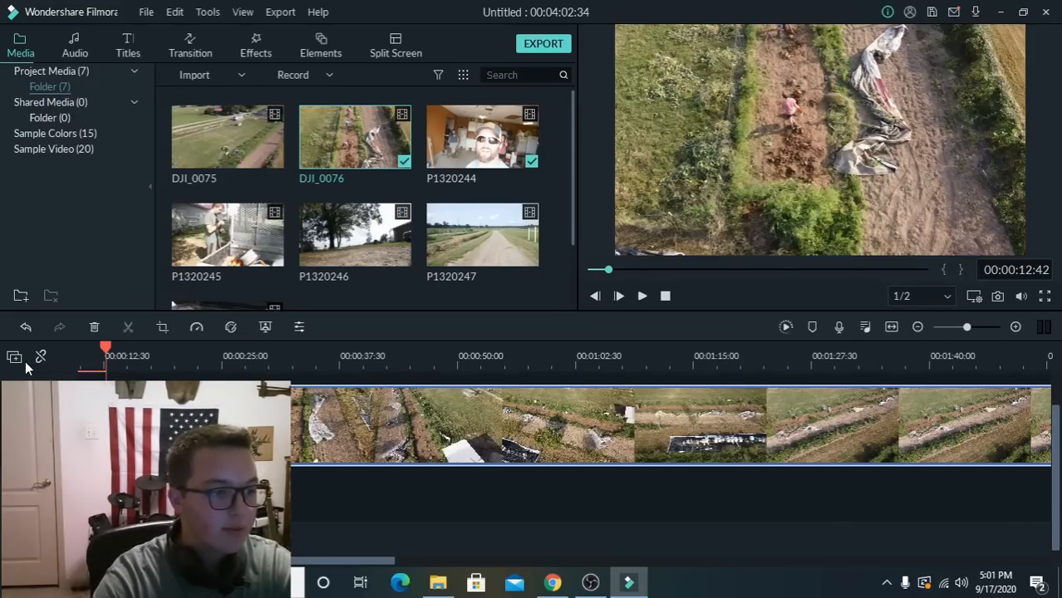
{"action": "scroll", "coordinate": [166, 457], "scroll_direction": "left", "scroll_amount": 2}
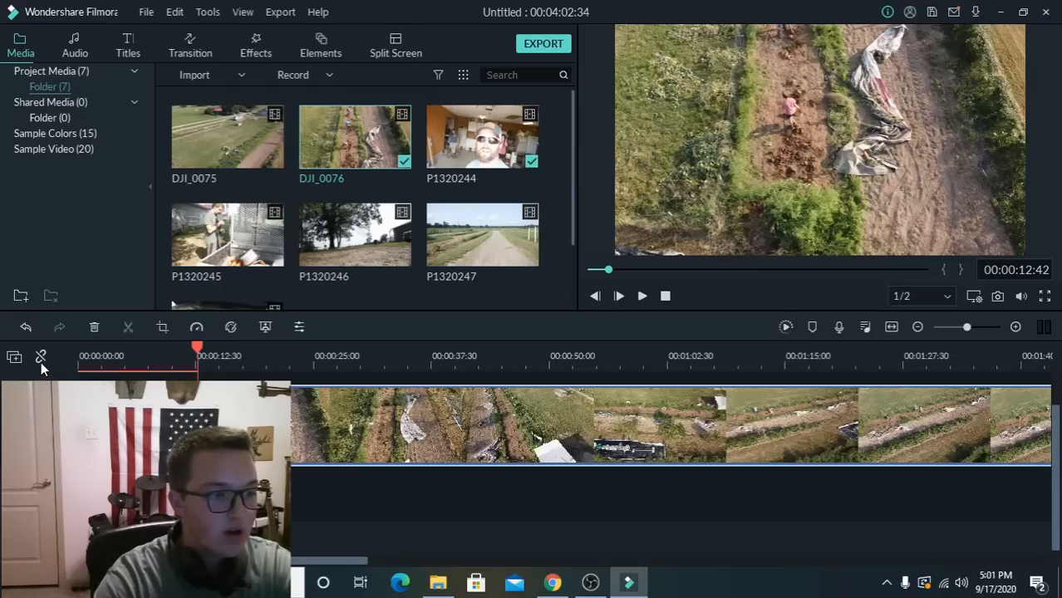
{"action": "left_click", "coordinate": [297, 363]}
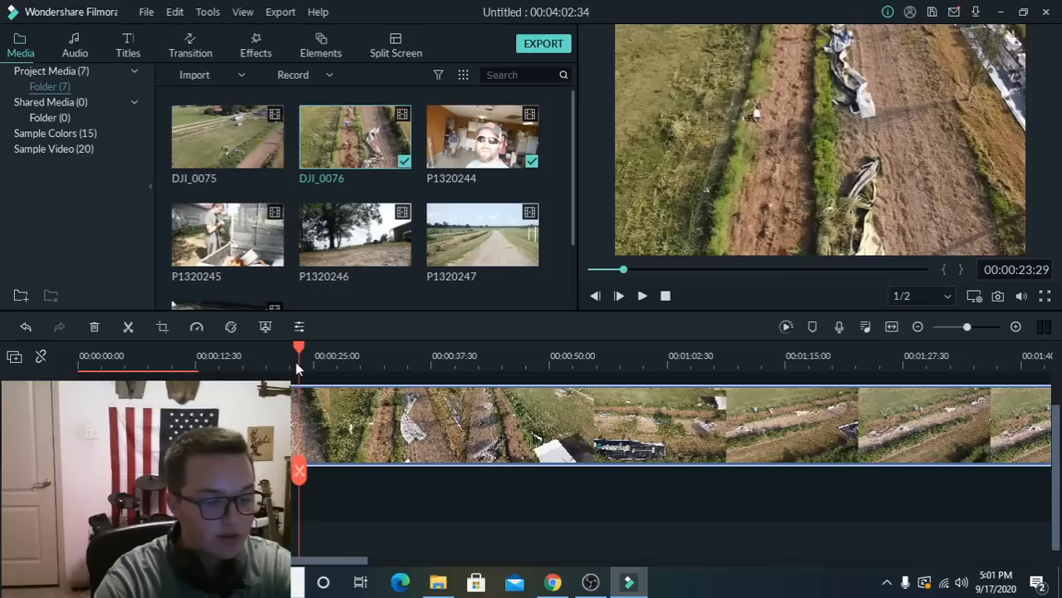
{"action": "key", "text": "ctrl+b"}
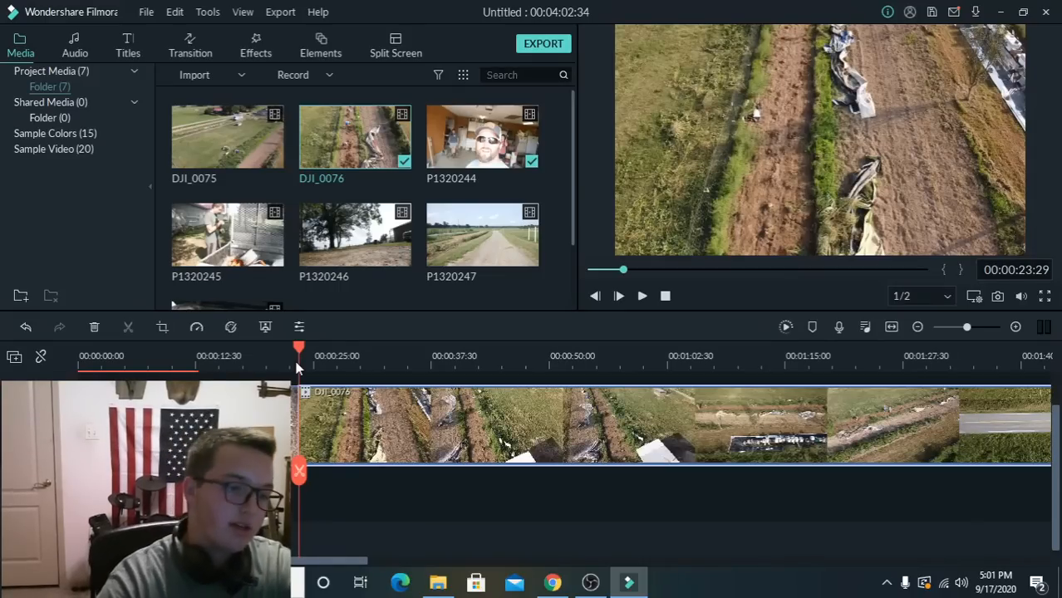
Split DJI_0076 again at 00:00:31:09, delete the section between the two cuts, and move the rest back to close the gap.
{"action": "left_click", "coordinate": [369, 359]}
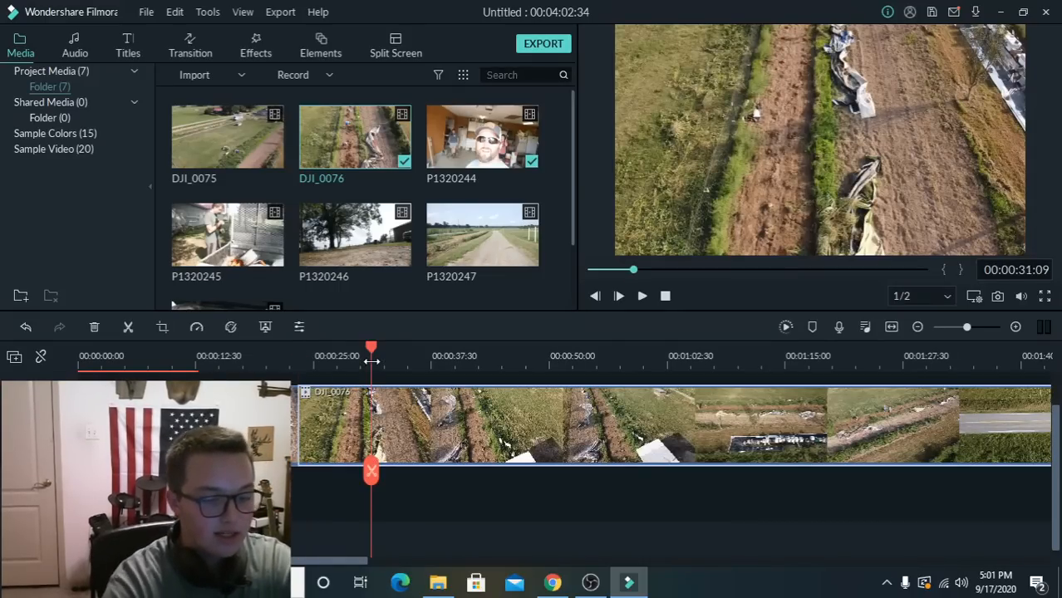
{"action": "key", "text": "ctrl+b"}
{"action": "left_click", "coordinate": [349, 422]}
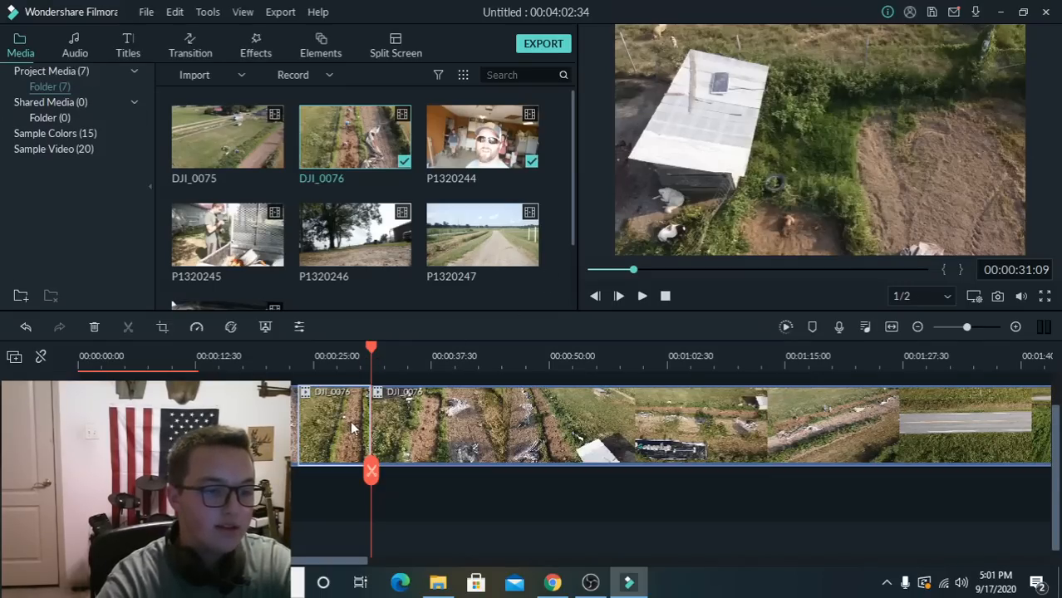
{"action": "key", "text": "Delete"}
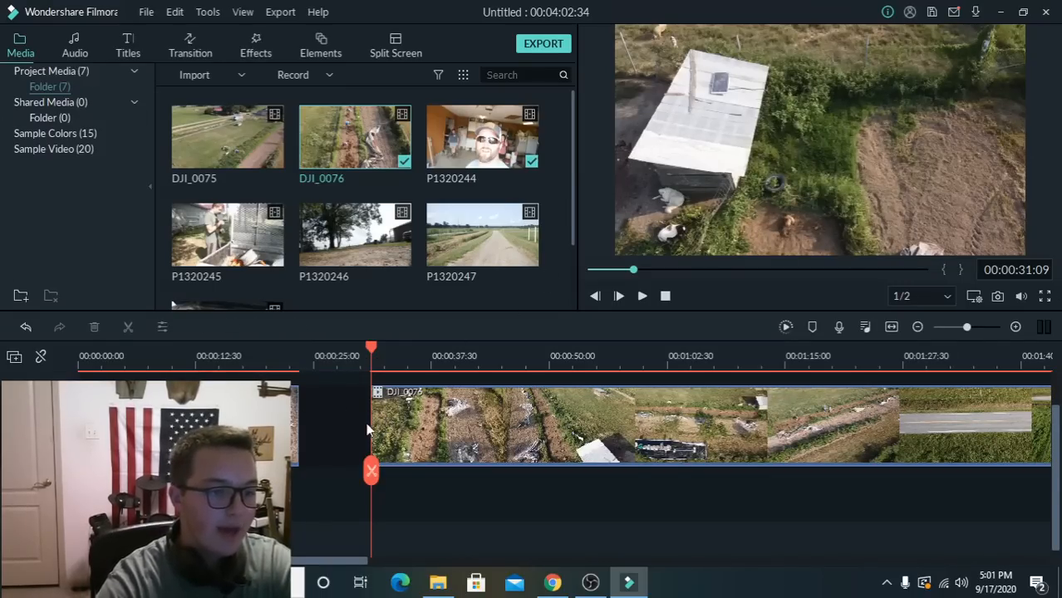
{"action": "left_click", "coordinate": [442, 440]}
{"action": "left_click_drag", "start_coordinate": [444, 442], "coordinate": [375, 443]}
Undo the cuts, deletion and move of DJI_0076, and turn the timeline's clip linking back on.
{"action": "key", "text": "ctrl+z"}
{"action": "key", "text": "ctrl+z"}
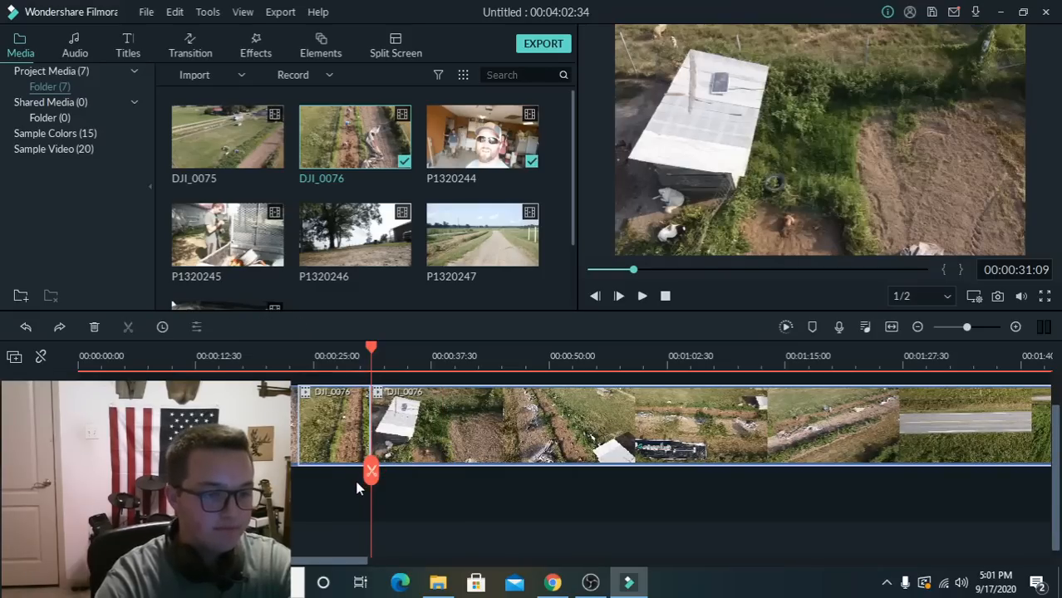
{"action": "key", "text": "ctrl+z"}
{"action": "key", "text": "ctrl+z"}
{"action": "left_click", "coordinate": [41, 357]}
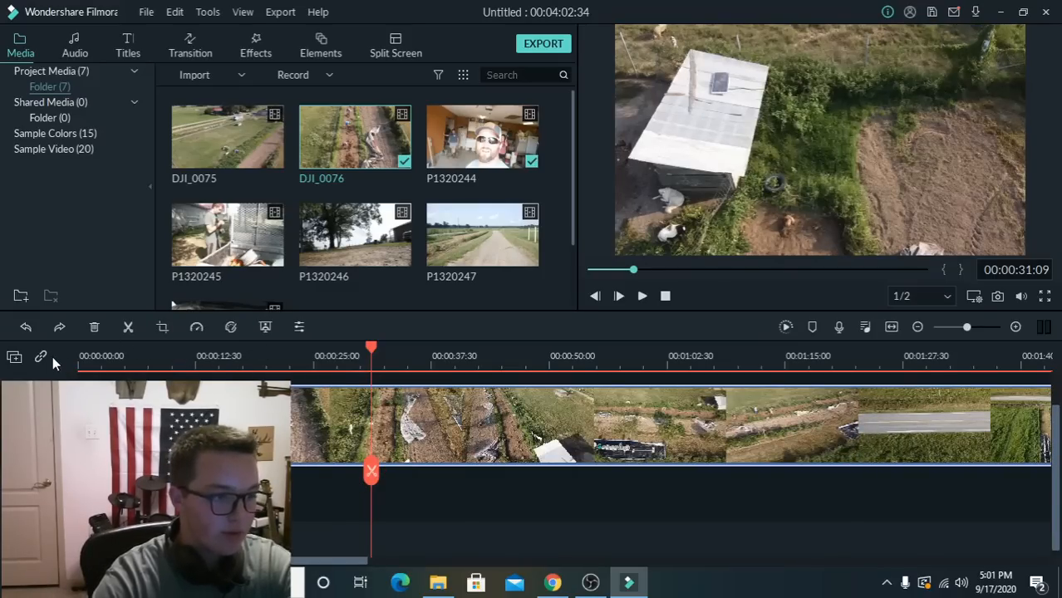
Try removing a section of about one second starting at 00:00:18:47 from DJI_0076 with linking on, and undo the edit.
{"action": "left_click", "coordinate": [232, 374]}
{"action": "left_click", "coordinate": [255, 367]}
{"action": "key", "text": "ctrl+b"}
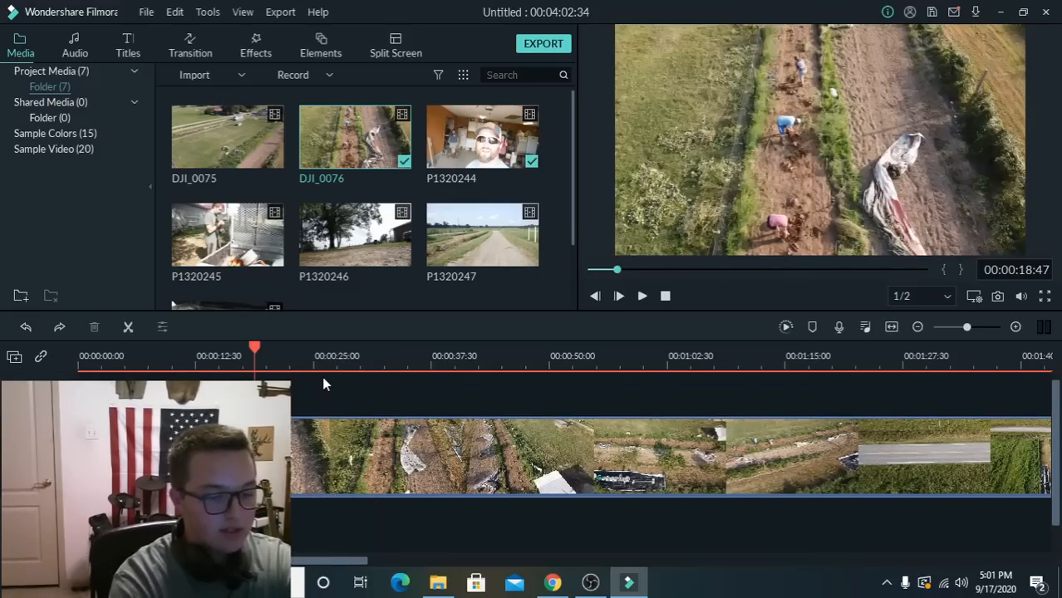
{"action": "key", "text": "space"}
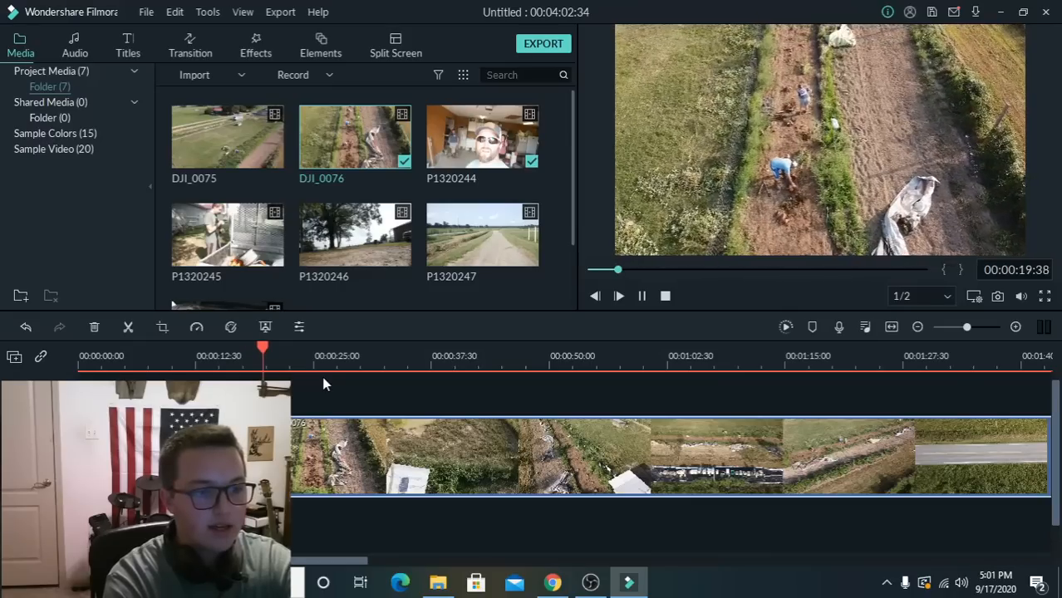
{"action": "key", "text": "space"}
{"action": "left_click", "coordinate": [260, 453]}
{"action": "key", "text": "Delete"}
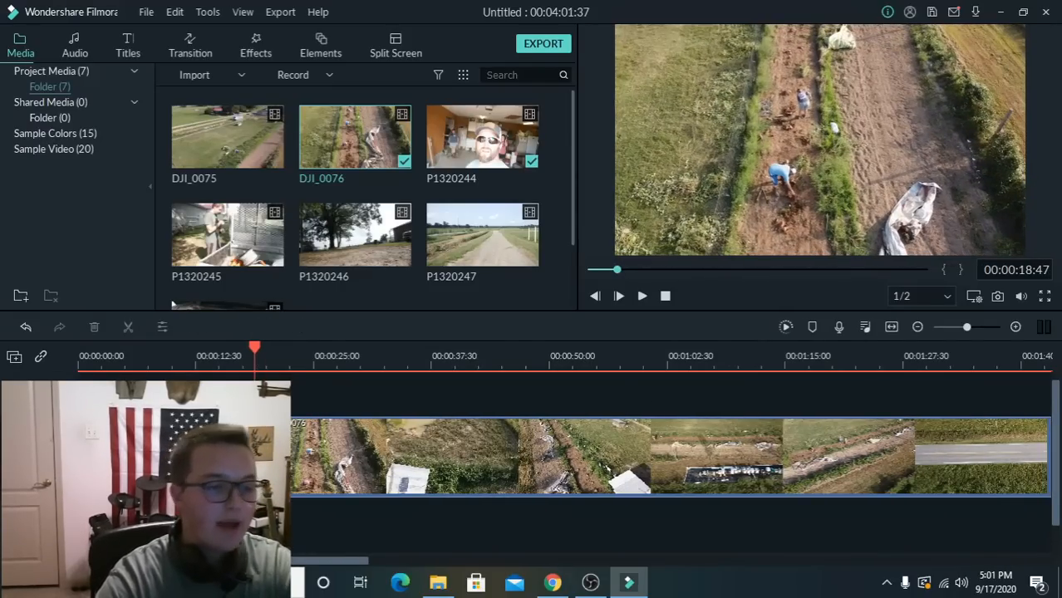
{"action": "key", "text": "ctrl+z"}
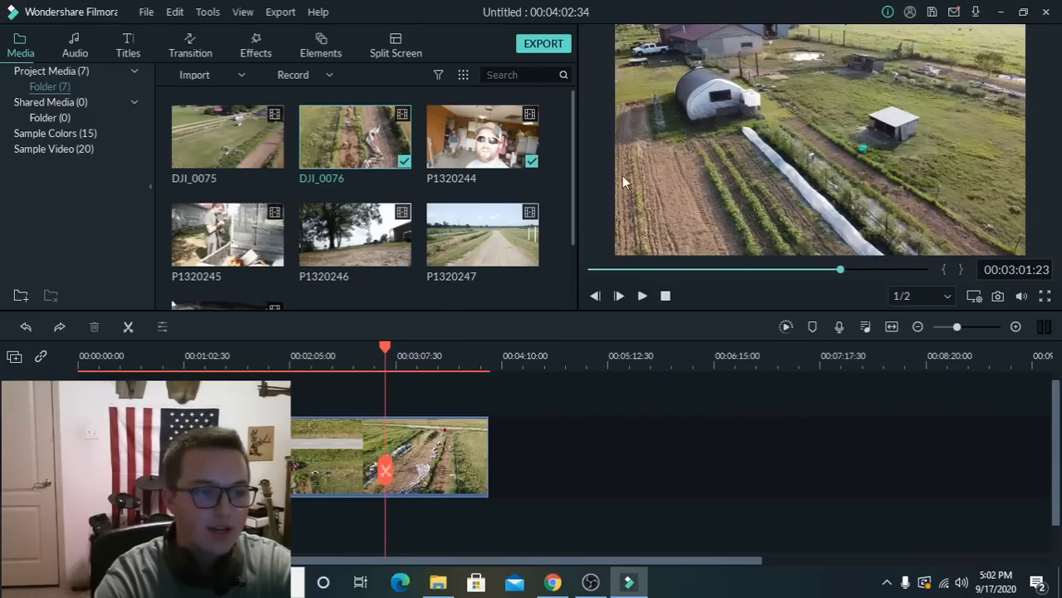
Split DJI_0076 at 00:03:01:28, delete the part before the cut, and play the beginning of the remaining footage.
{"action": "left_click", "coordinate": [378, 470]}
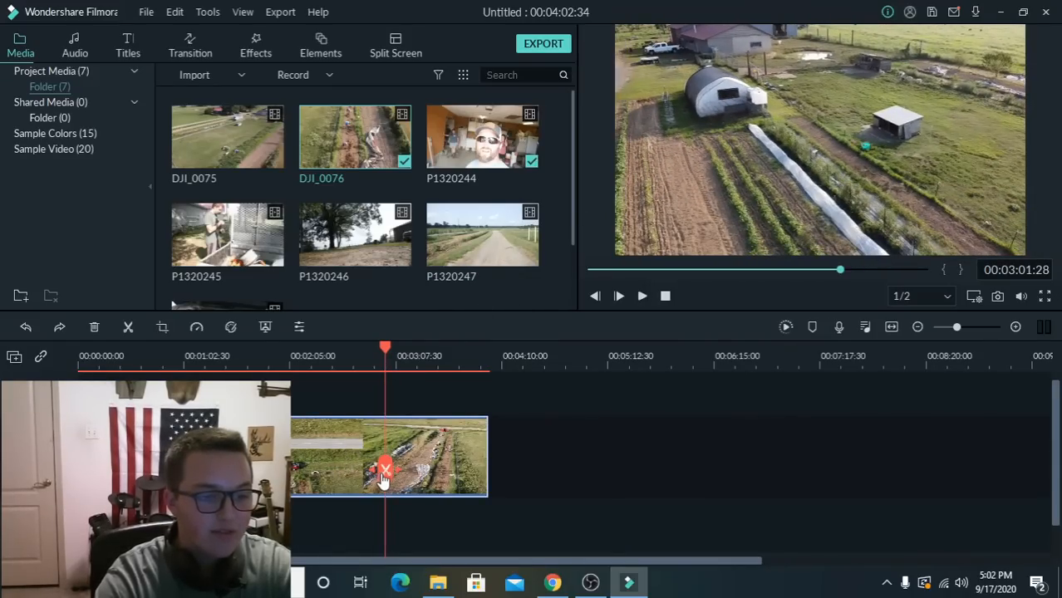
{"action": "key", "text": "Delete"}
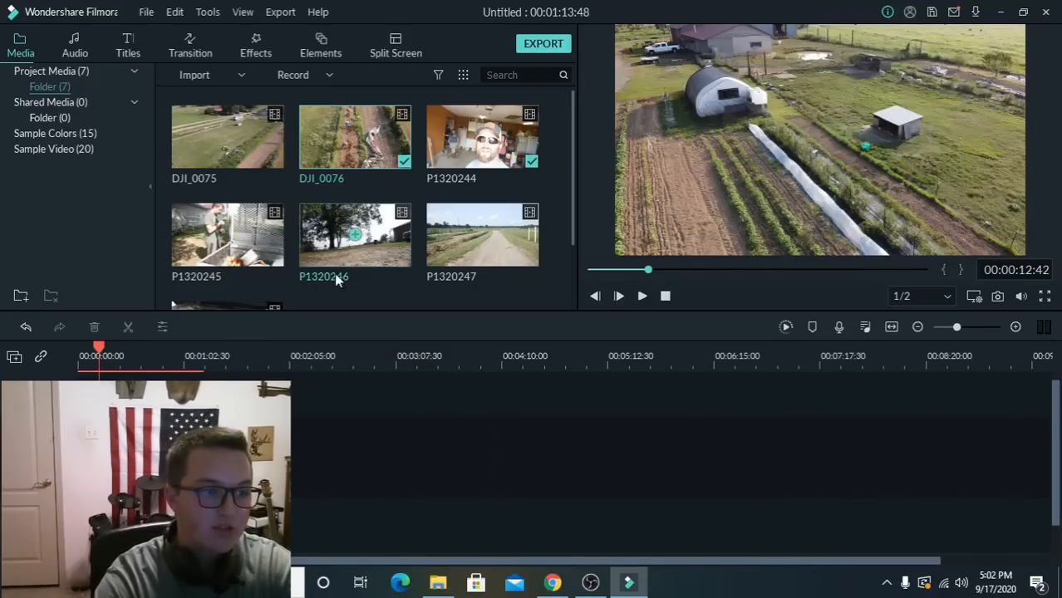
{"action": "key", "text": "space"}
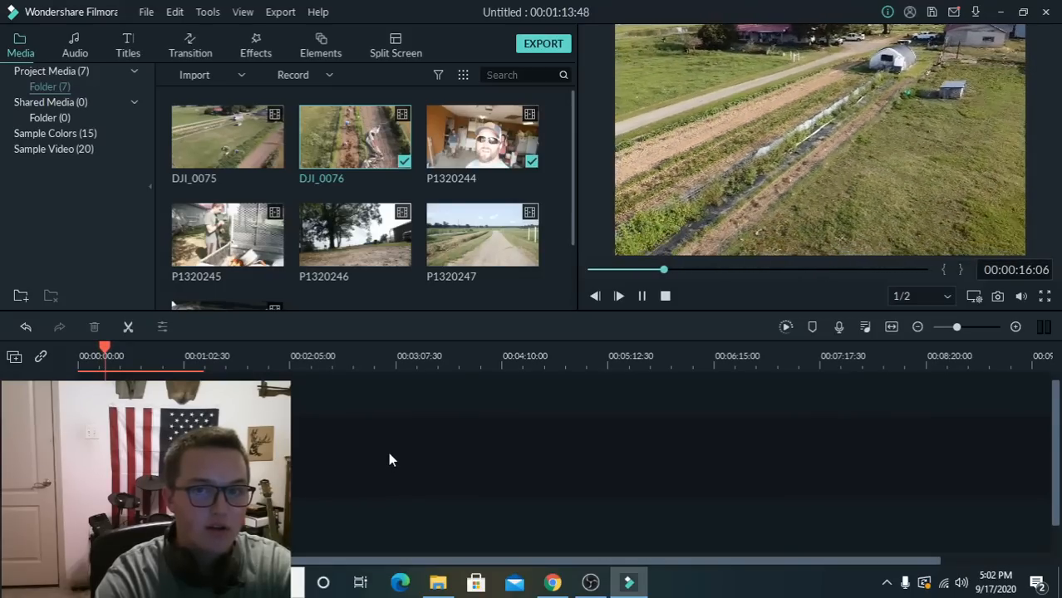
{"action": "key", "text": "space"}
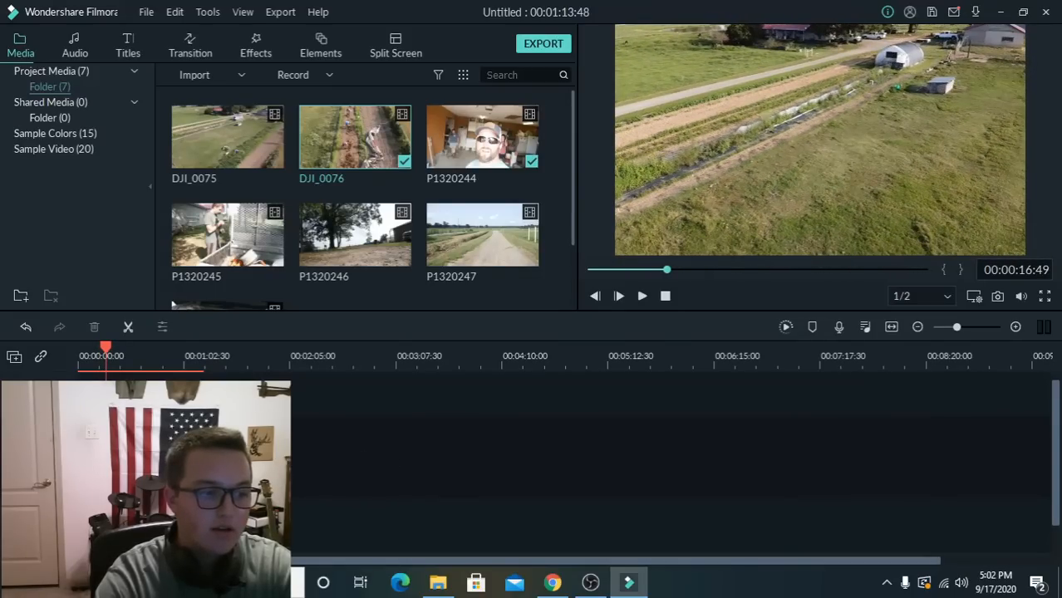
Delete the DJI_0076 footage after 00:00:16:45 and review the end of the remaining clip at 00:00:12:42.
{"action": "left_click_drag", "start_coordinate": [136, 355], "coordinate": [177, 369]}
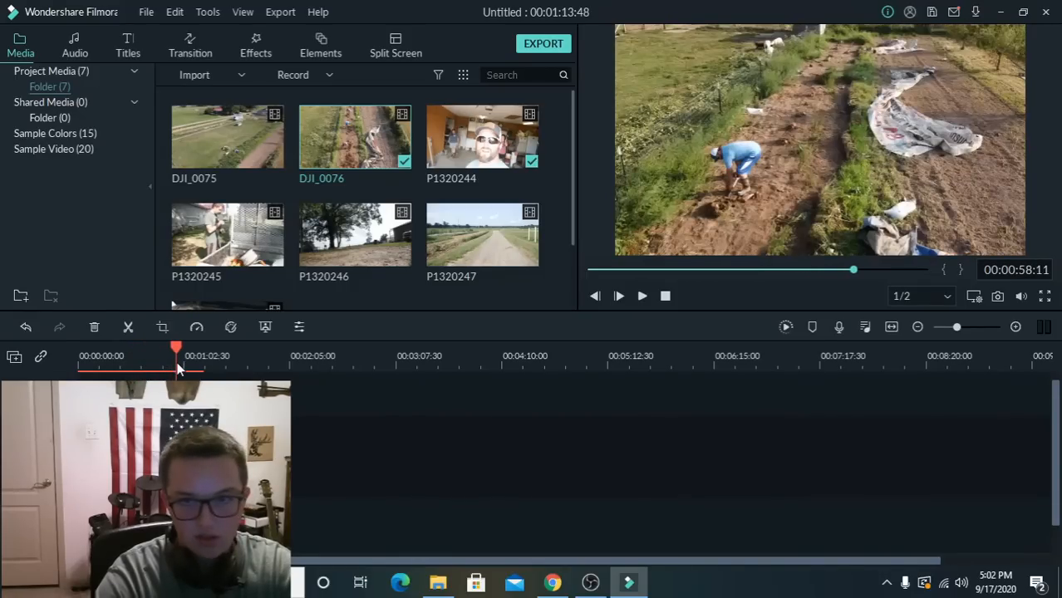
{"action": "key", "text": "Delete"}
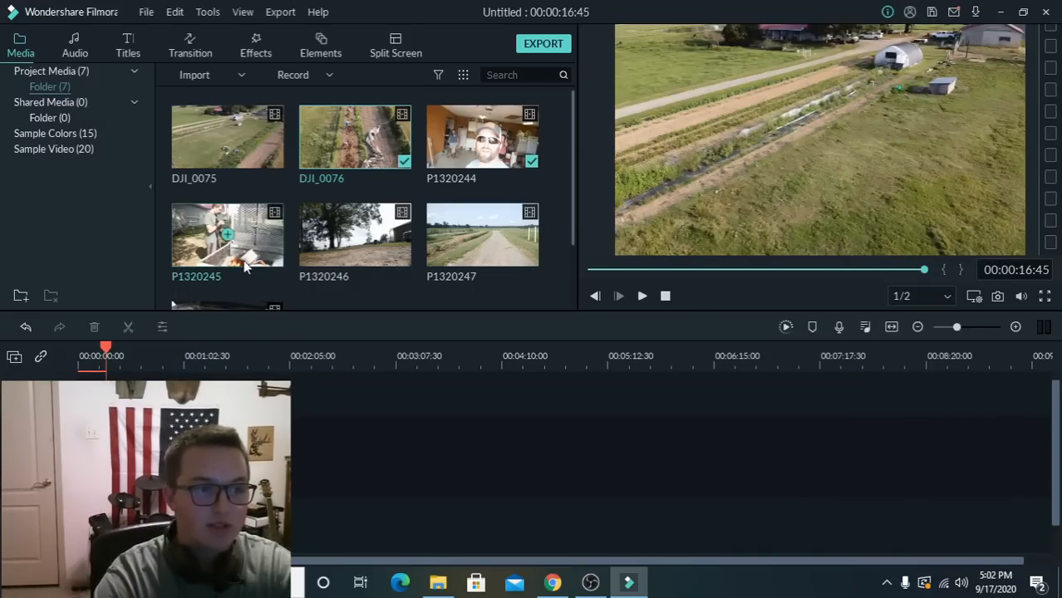
{"action": "left_click", "coordinate": [294, 287]}
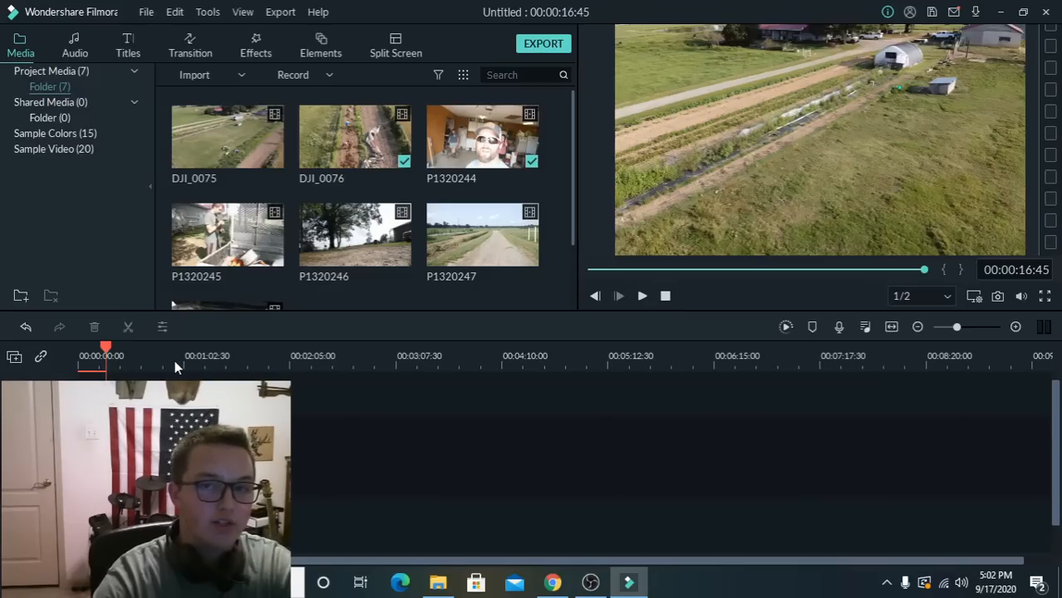
{"action": "left_click", "coordinate": [99, 364]}
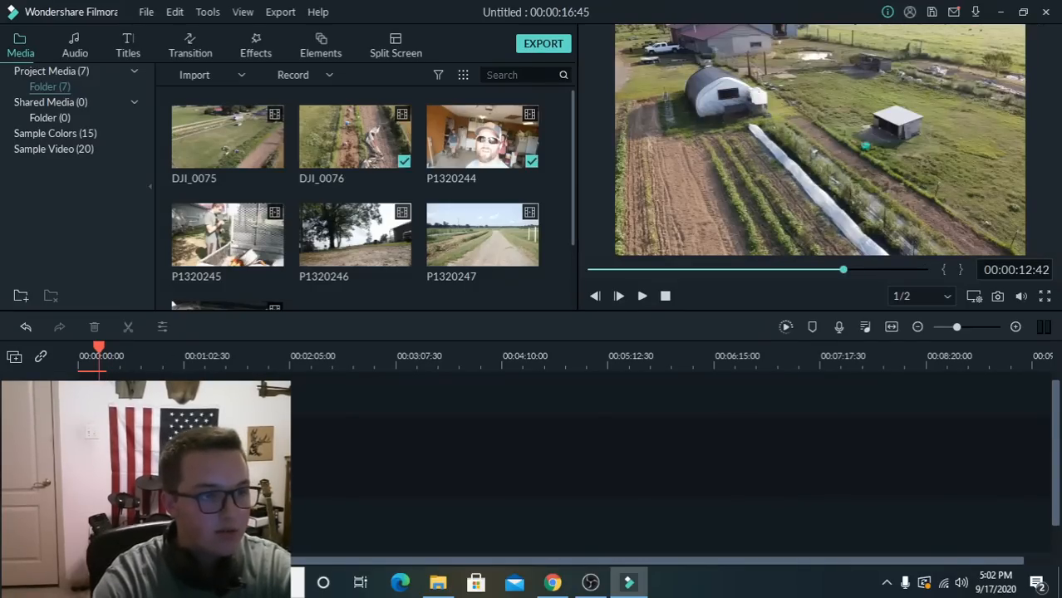
Add P1320245 to the end of the video track and place the playhead at its start, 00:00:16:45.
{"action": "left_click", "coordinate": [276, 262]}
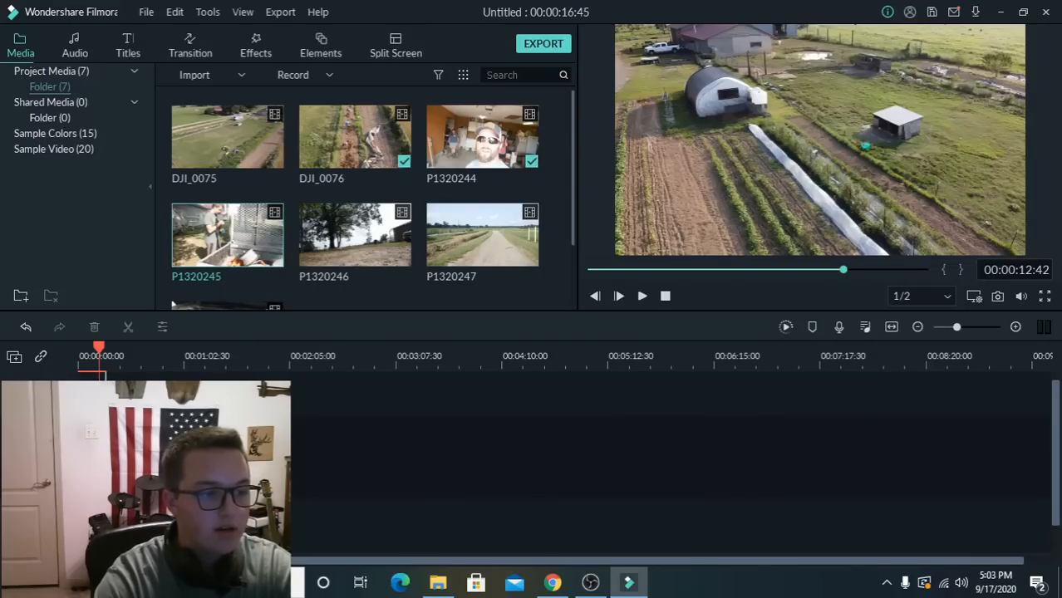
{"action": "left_click_drag", "start_coordinate": [275, 262], "coordinate": [108, 456]}
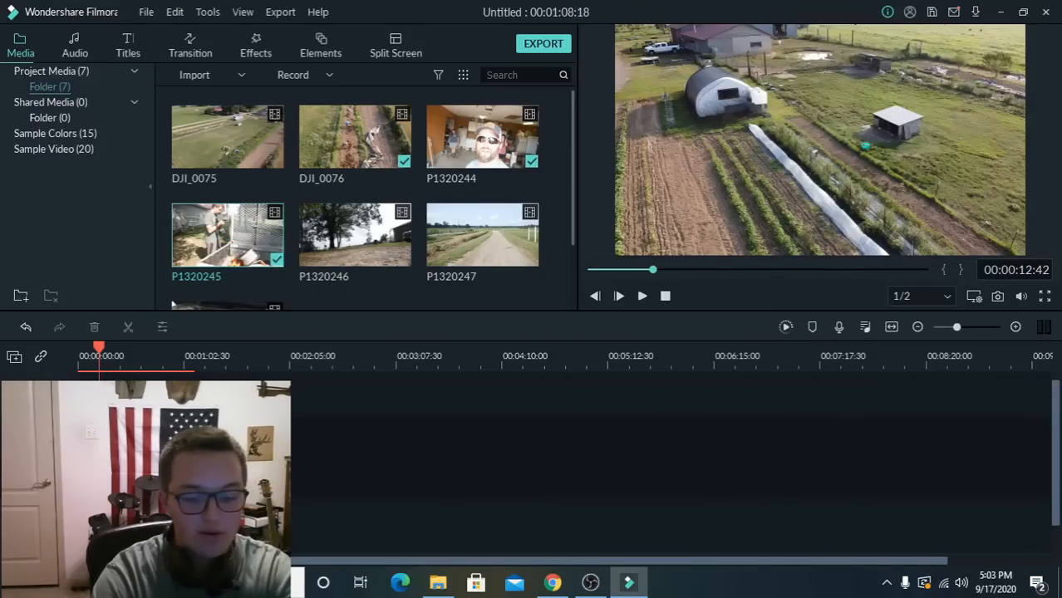
{"action": "left_click", "coordinate": [101, 358]}
{"action": "left_click_drag", "start_coordinate": [101, 359], "coordinate": [105, 346]}
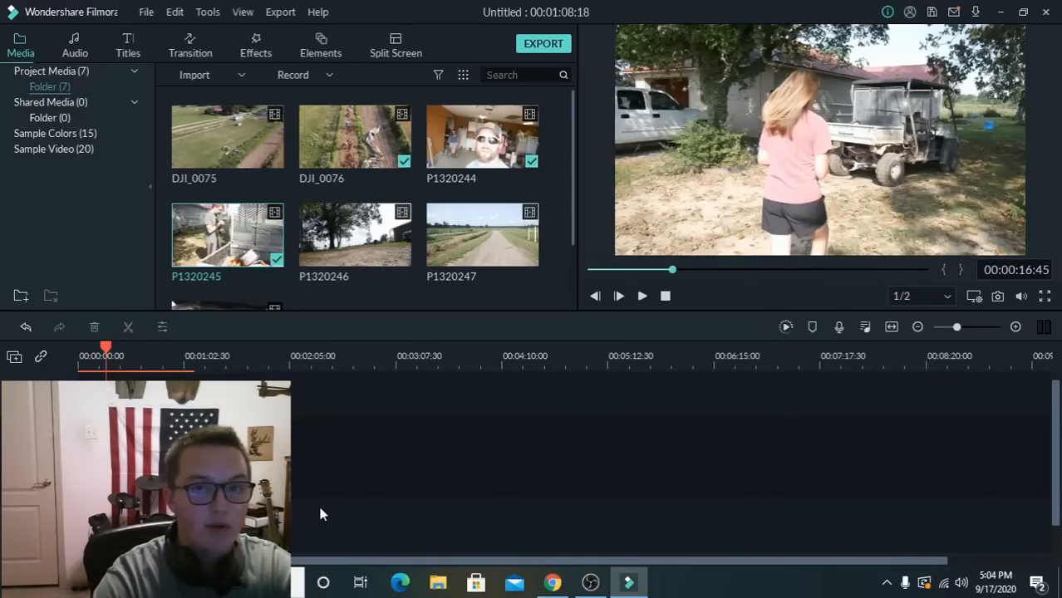
Cut a section of about 13 seconds out of P1320245 and delete the rest of the clip after 00:00:21:24.
{"action": "key", "text": "space"}
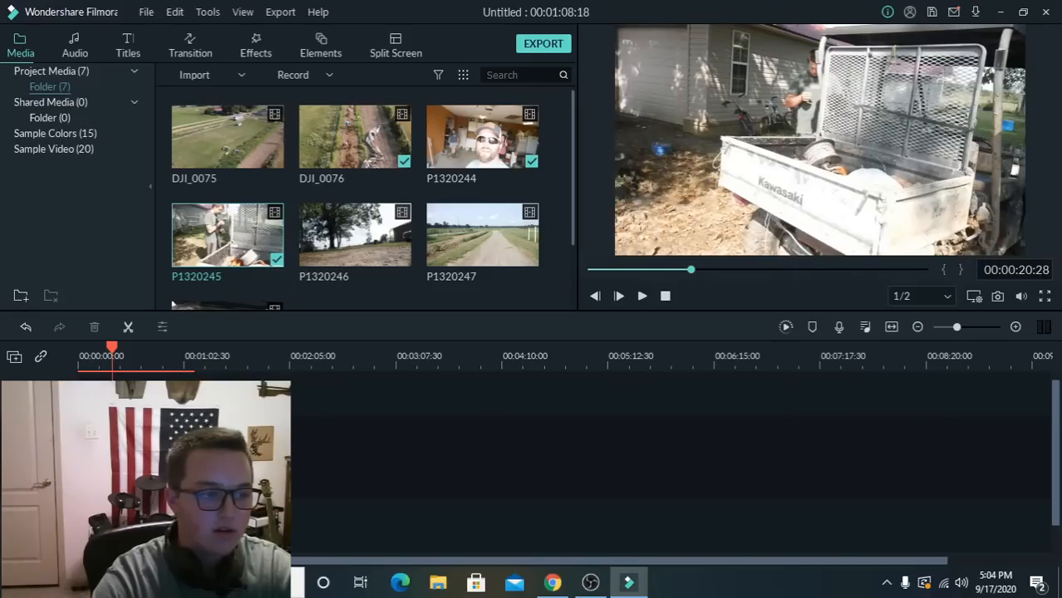
{"action": "key", "text": "space"}
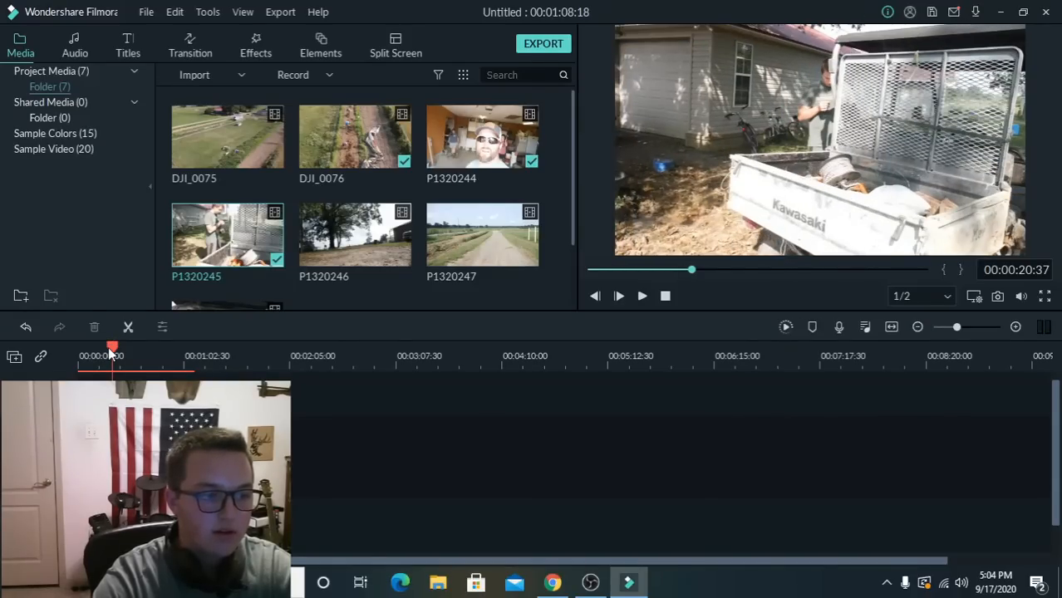
{"action": "left_click_drag", "start_coordinate": [112, 348], "coordinate": [139, 354]}
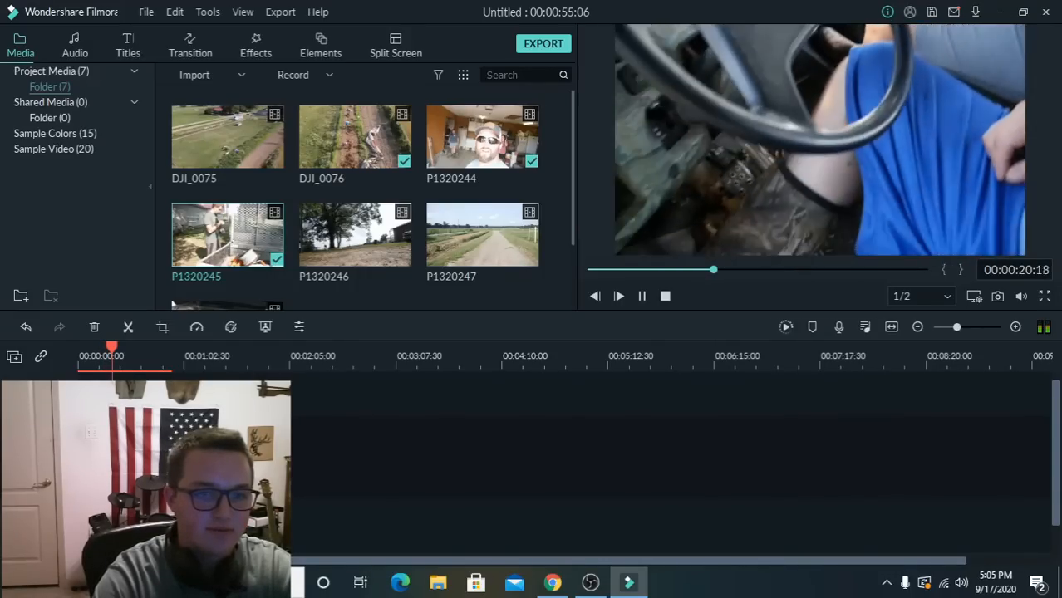
{"action": "key", "text": "space"}
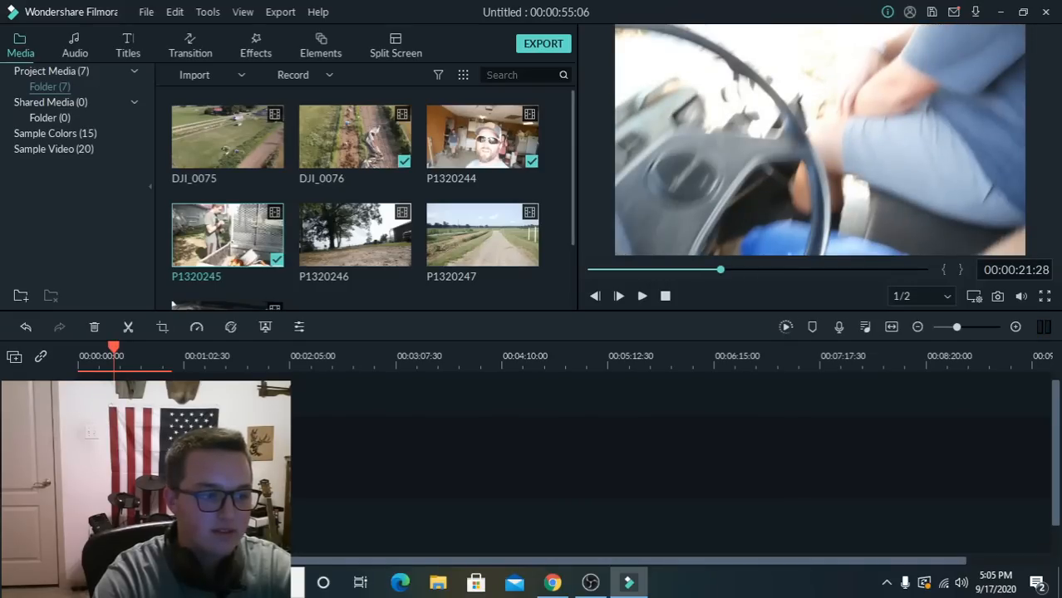
{"action": "key", "text": "ctrl+b"}
{"action": "key", "text": "Delete"}
Add P1320246 to the video track directly after the trimmed P1320245.
{"action": "left_click", "coordinate": [321, 275]}
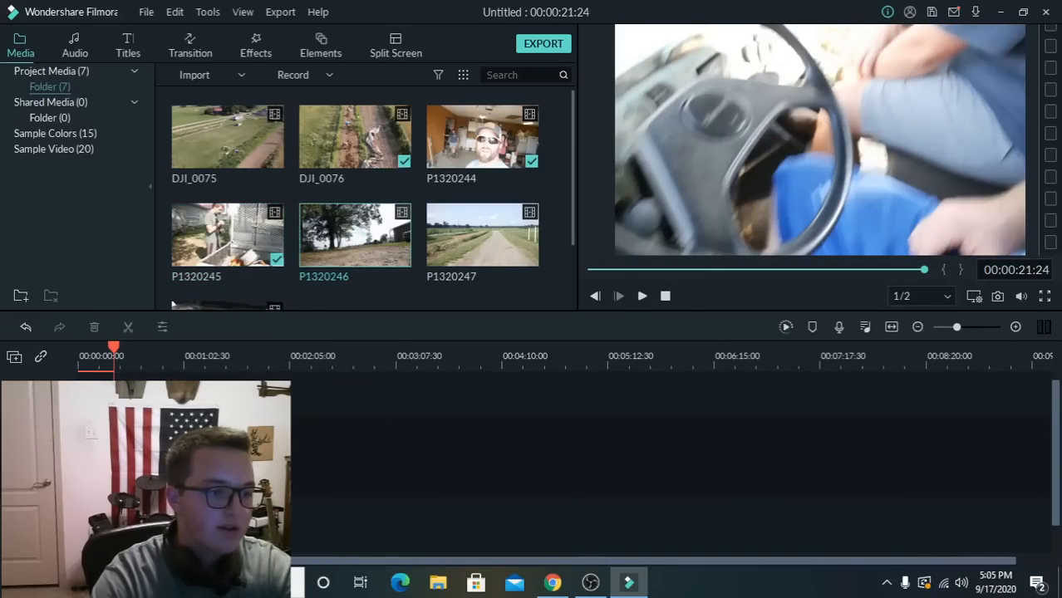
{"action": "left_click_drag", "start_coordinate": [355, 235], "coordinate": [133, 457]}
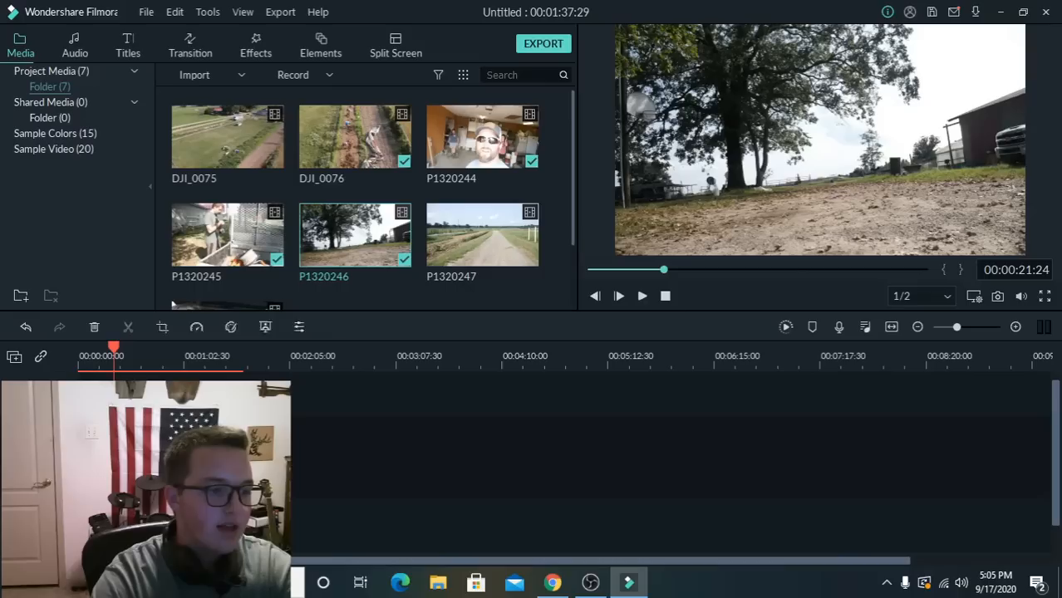
{"action": "left_click", "coordinate": [267, 457]}
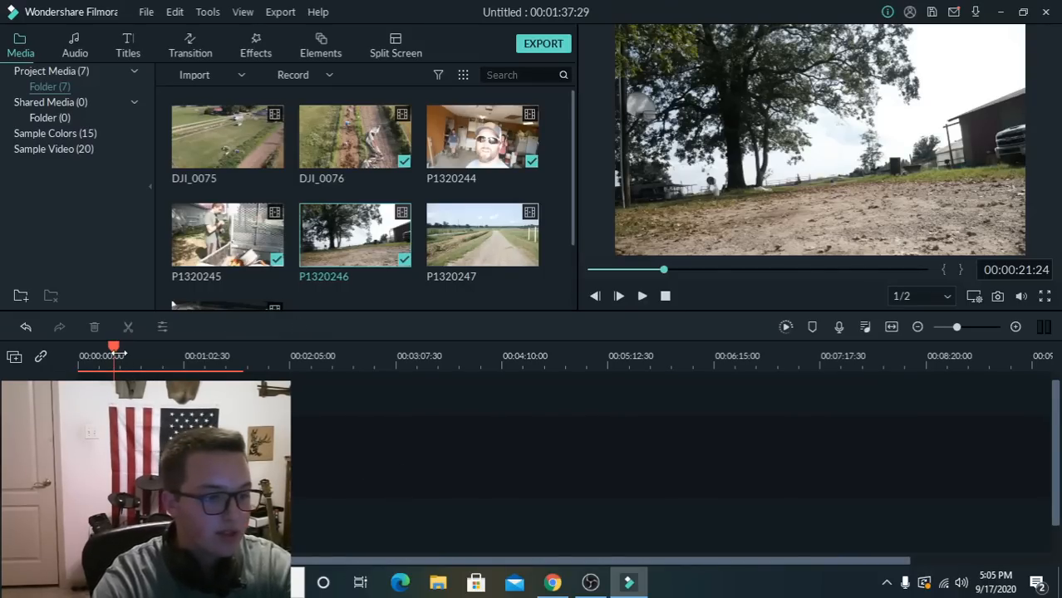
Find the end of the empty opening in P1320246, split the clip at 00:00:35:07, and delete the part before the cut.
{"action": "left_click_drag", "start_coordinate": [122, 354], "coordinate": [142, 359]}
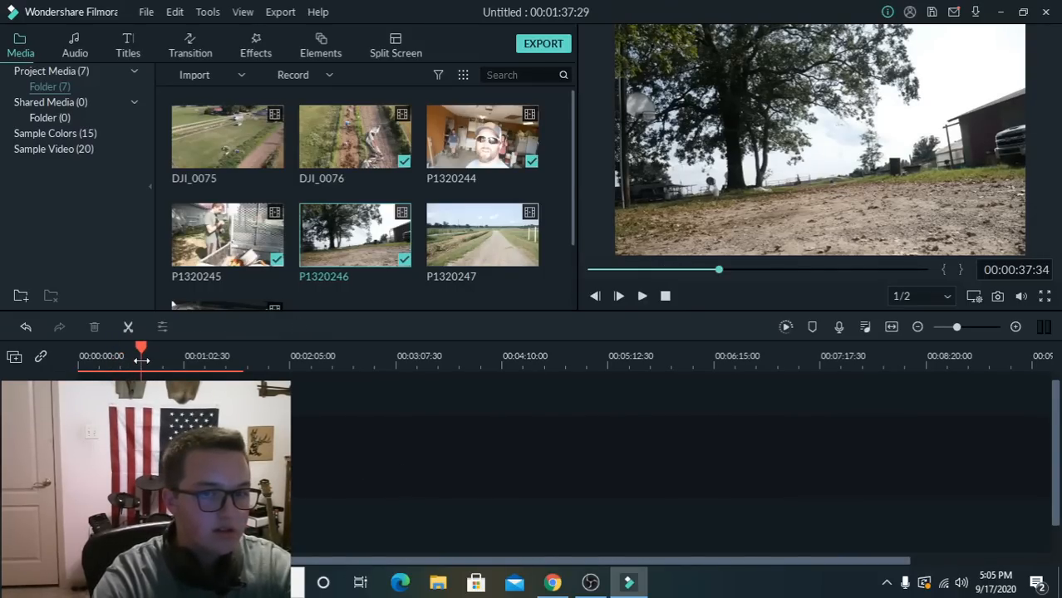
{"action": "left_click", "coordinate": [133, 368]}
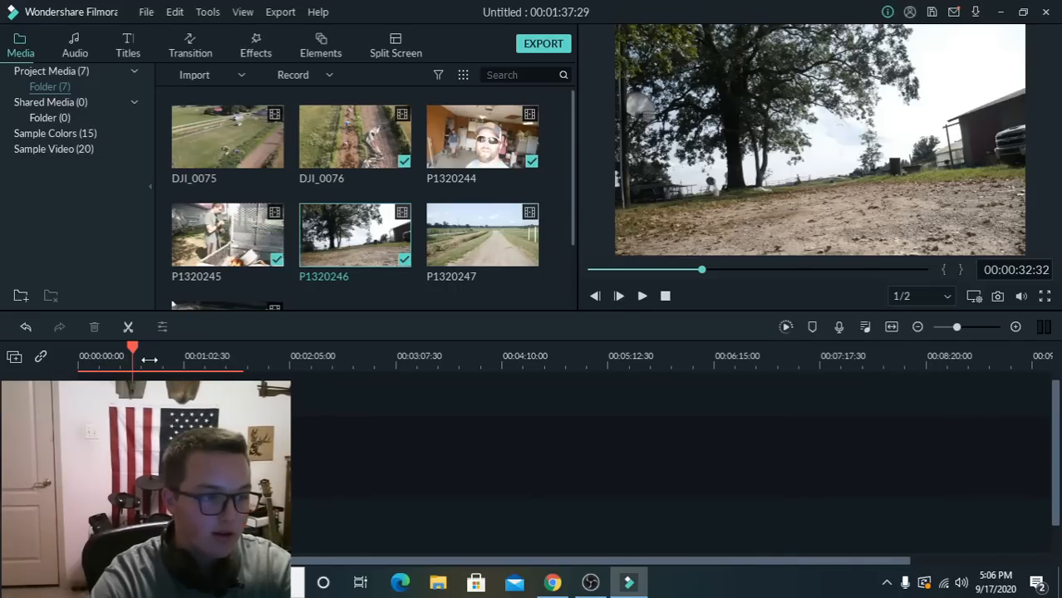
{"action": "mouse_move", "coordinate": [136, 357]}
{"action": "left_mouse_down"}
{"action": "mouse_move", "coordinate": [148, 357]}
{"action": "mouse_move", "coordinate": [137, 359]}
{"action": "left_mouse_up"}
{"action": "key", "text": "space"}
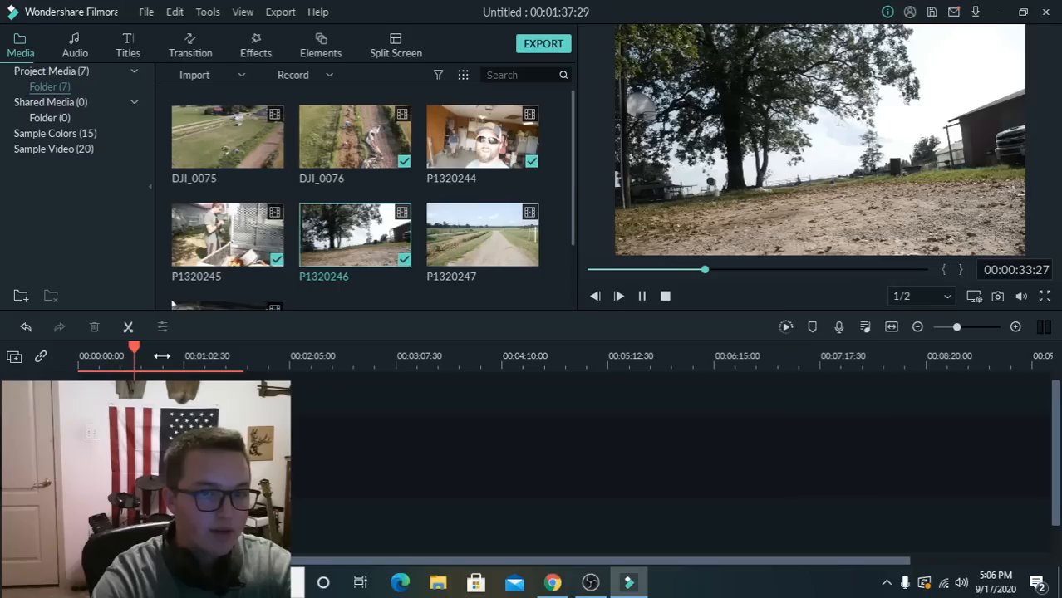
{"action": "key", "text": "space"}
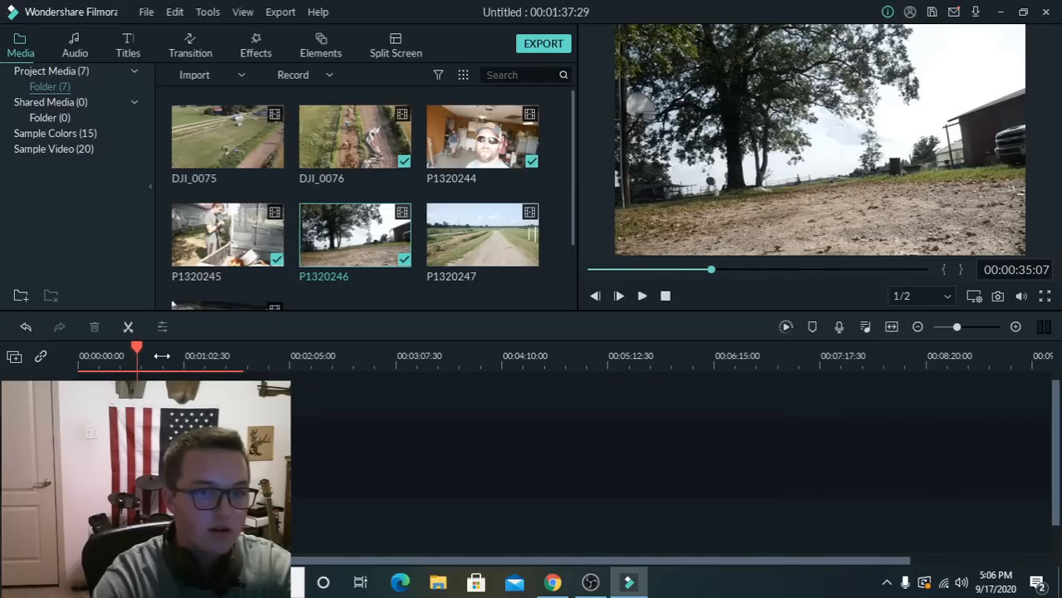
{"action": "left_click", "coordinate": [138, 457]}
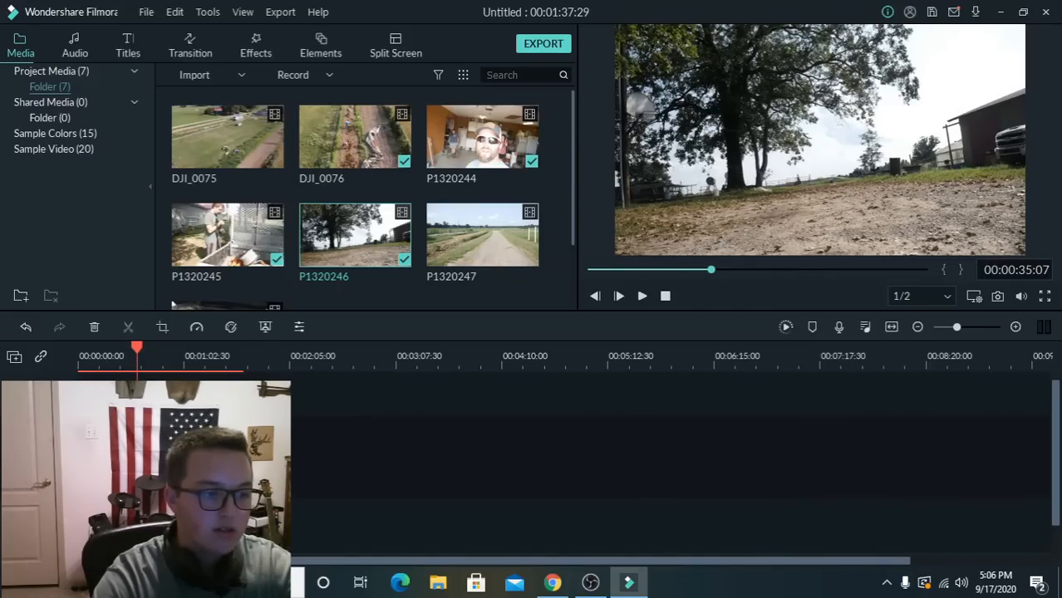
{"action": "key", "text": "Delete"}
Remove the section of P1320246 from 00:00:25:19 to about 00:00:30:14 and return the playhead to the cut.
{"action": "key", "text": "space"}
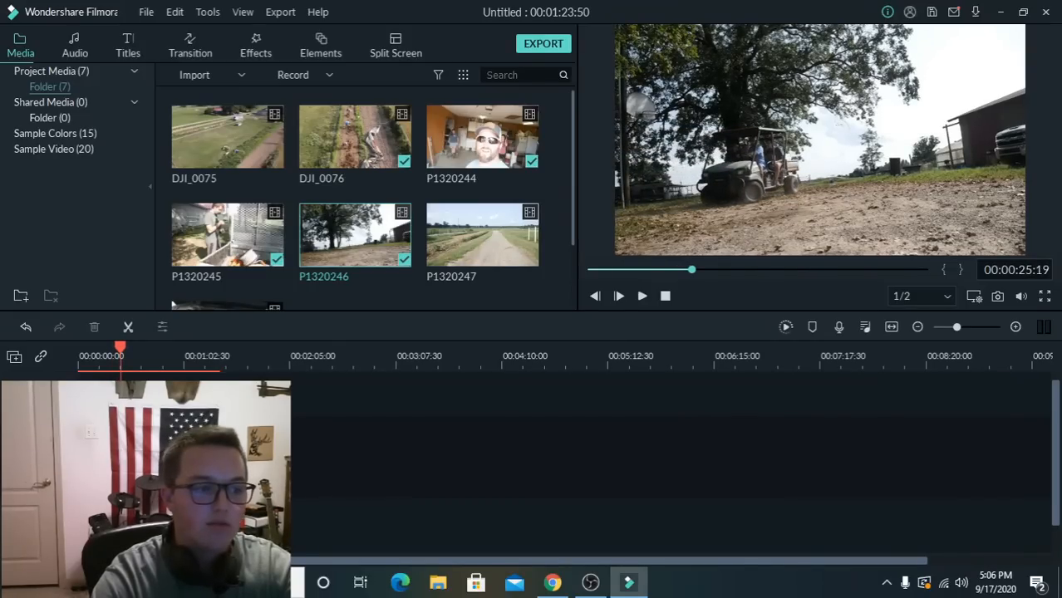
{"action": "key", "text": "ctrl+b"}
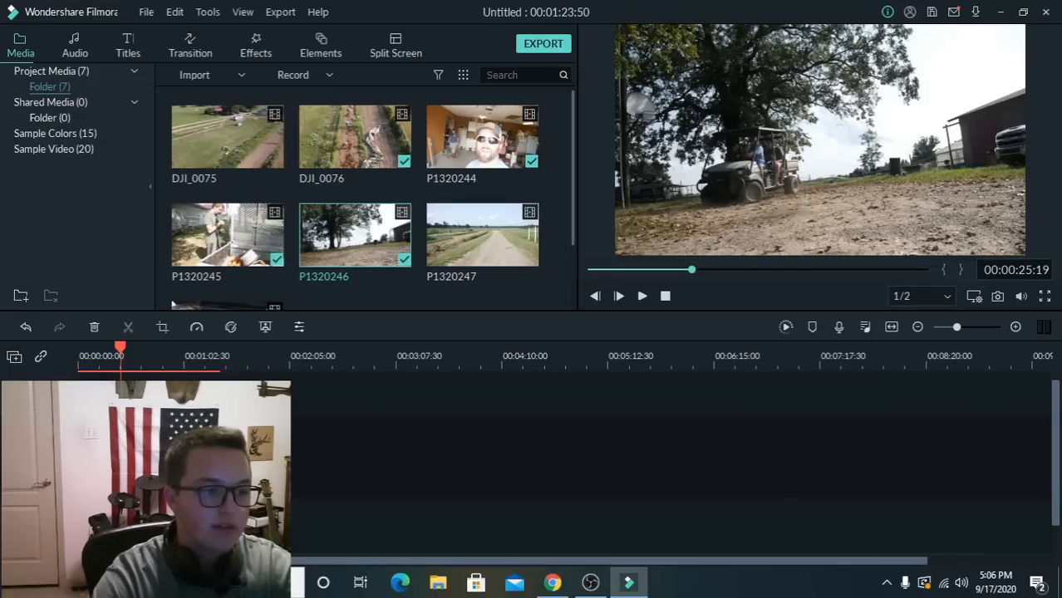
{"action": "left_click", "coordinate": [130, 350]}
{"action": "left_click_drag", "start_coordinate": [129, 350], "coordinate": [130, 361]}
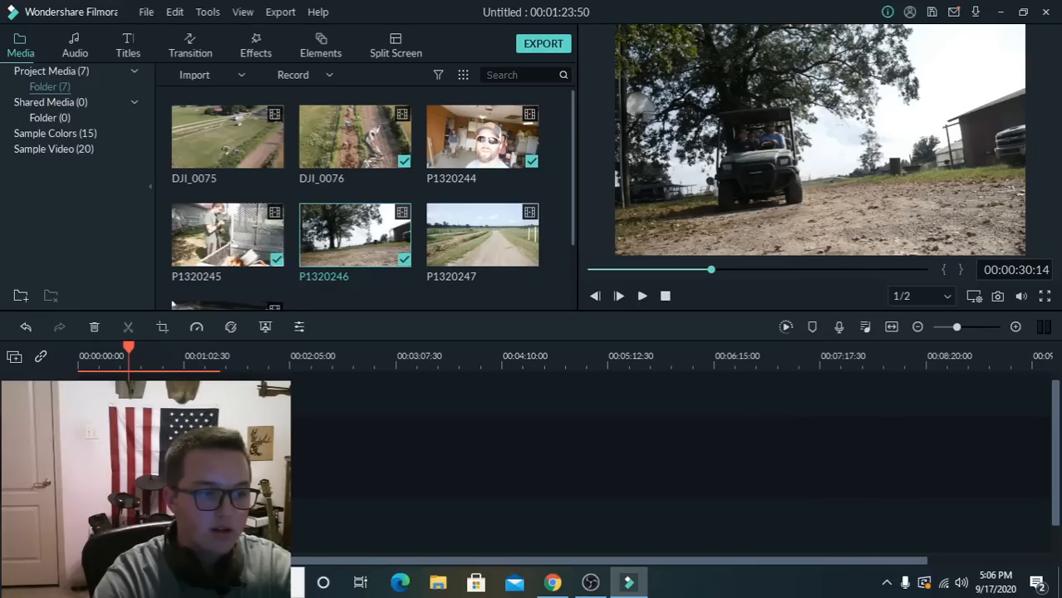
{"action": "left_click_drag", "start_coordinate": [130, 358], "coordinate": [121, 358]}
Play past the vehicle's close pass, split P1320246 at 00:00:27:43, and move the playhead ahead to 00:00:57:16.
{"action": "key", "text": "space"}
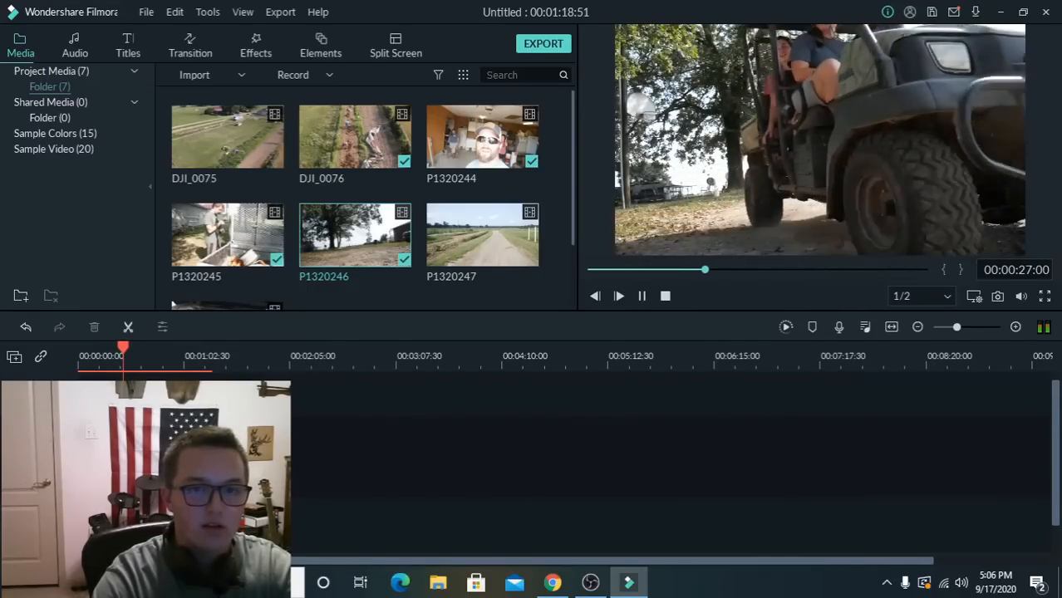
{"action": "key", "text": "space"}
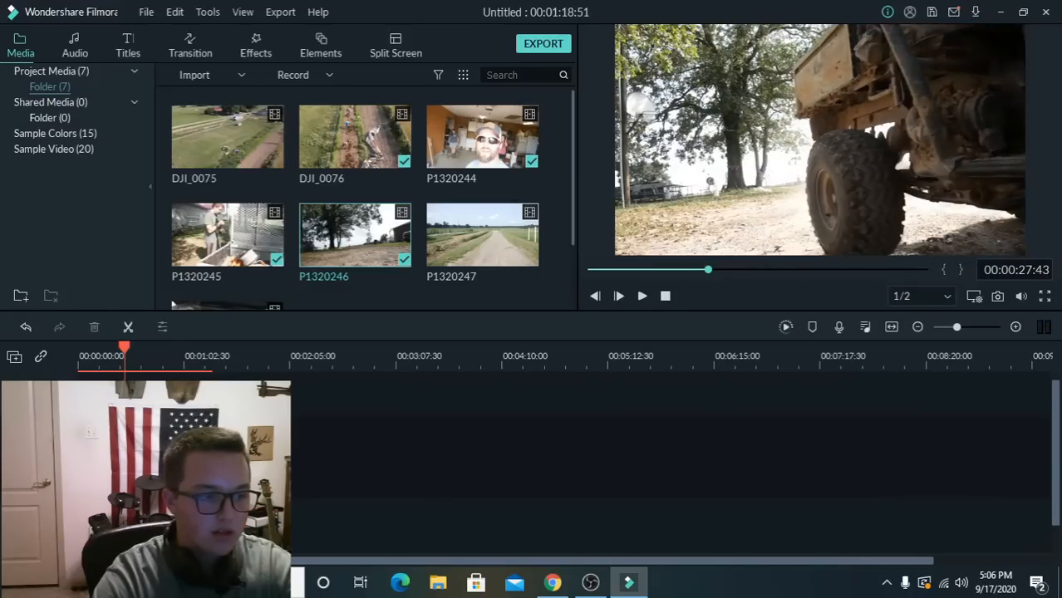
{"action": "key", "text": "ctrl+b"}
{"action": "left_click_drag", "start_coordinate": [127, 354], "coordinate": [153, 353]}
{"action": "mouse_move", "coordinate": [155, 353]}
{"action": "left_mouse_down"}
{"action": "mouse_move", "coordinate": [185, 354]}
{"action": "mouse_move", "coordinate": [175, 351]}
{"action": "left_mouse_up"}
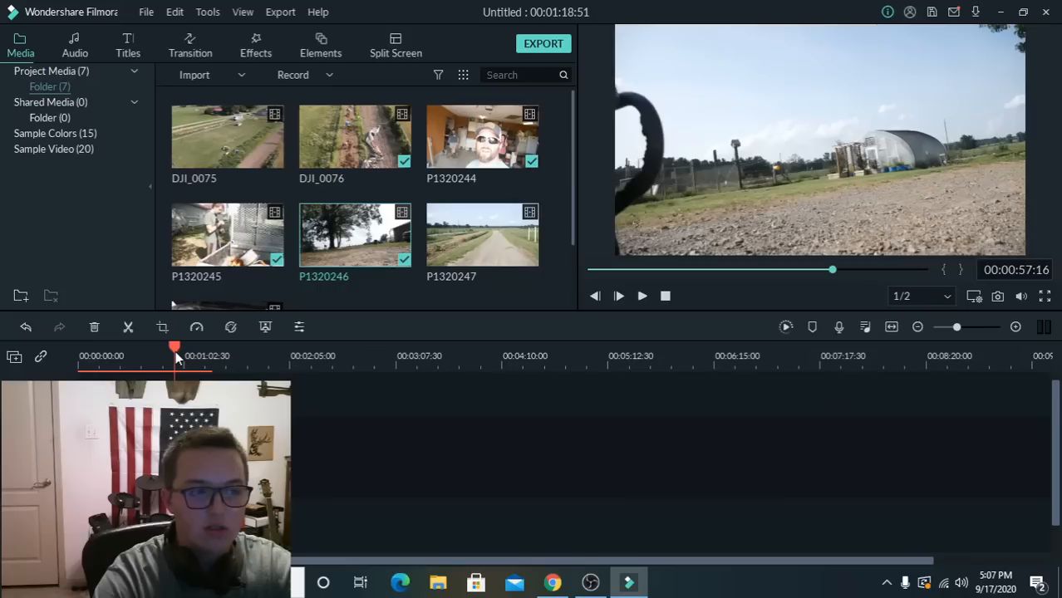
Step frame by frame to just before the vehicle enters near 00:00:58, and remove the P1320246 footage between there and the previous cut.
{"action": "key", "text": "space"}
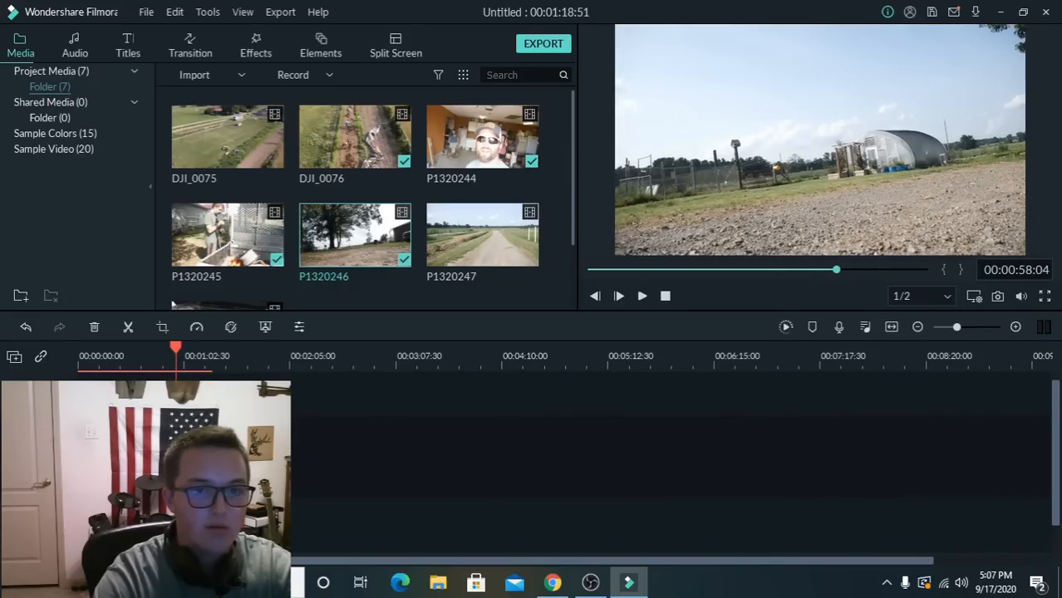
{"action": "key", "text": "space"}
{"action": "key", "text": "Left"}
{"action": "key", "text": "Left"}
{"action": "key", "text": "Left"}
{"action": "key", "text": "Left"}
{"action": "key", "text": "Left"}
{"action": "key", "text": "Left"}
{"action": "key", "text": "Left"}
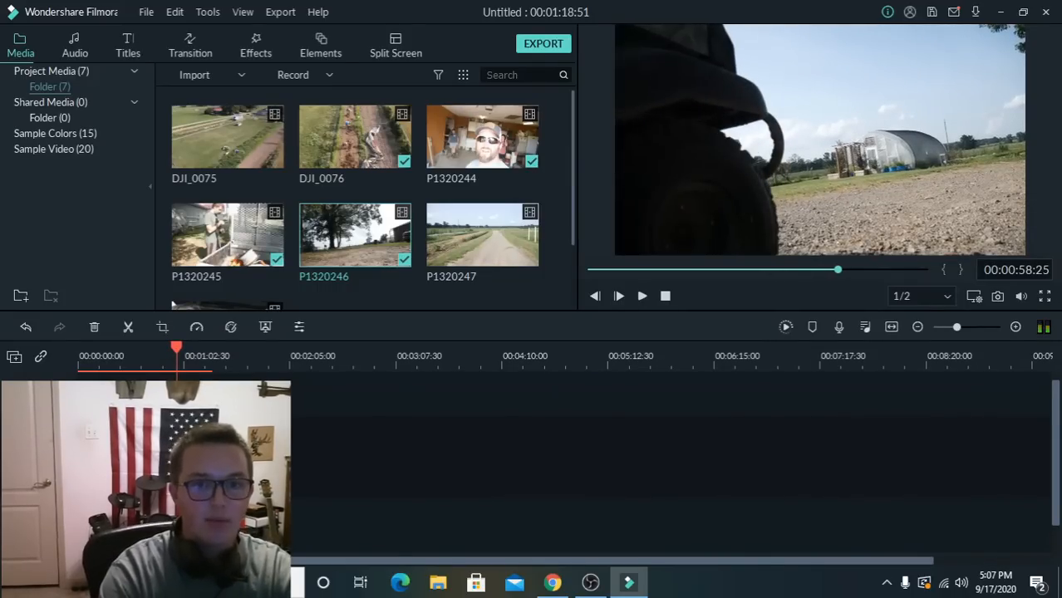
{"action": "key", "text": "Left"}
{"action": "key", "text": "Left"}
{"action": "key", "text": "Left"}
{"action": "key", "text": "Left"}
{"action": "key", "text": "Left"}
{"action": "key", "text": "Left"}
{"action": "key", "text": "Left"}
{"action": "key", "text": "Left"}
{"action": "key", "text": "Left"}
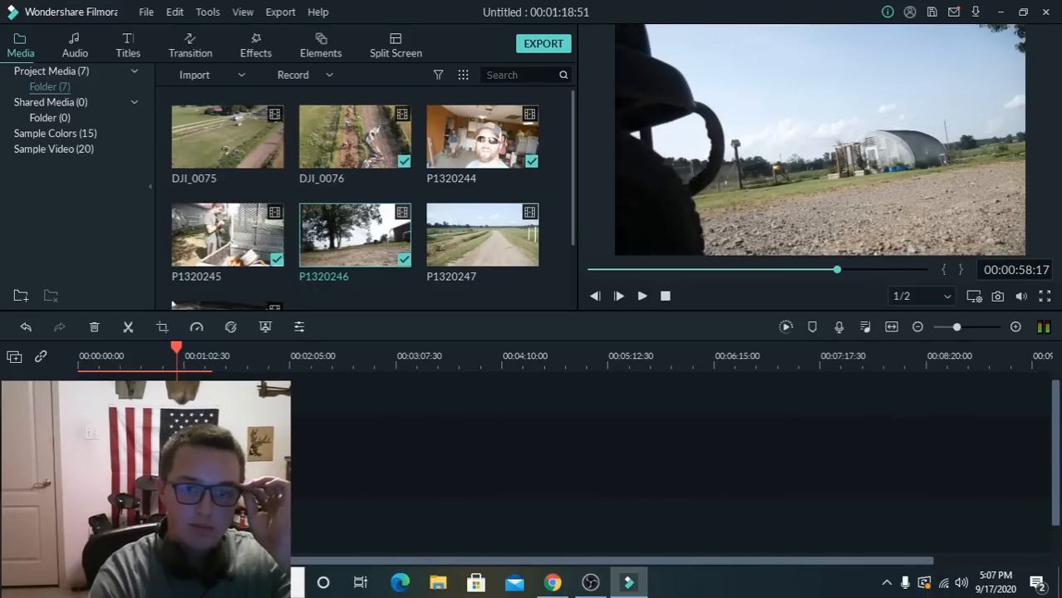
{"action": "key", "text": "Left"}
{"action": "key", "text": "Left"}
{"action": "key", "text": "Left"}
{"action": "key", "text": "Left"}
{"action": "key", "text": "Left"}
{"action": "key", "text": "Left"}
{"action": "key", "text": "Left"}
{"action": "key", "text": "Left"}
{"action": "key", "text": "Left"}
{"action": "key", "text": "Left"}
{"action": "key", "text": "Left"}
{"action": "key", "text": "Left"}
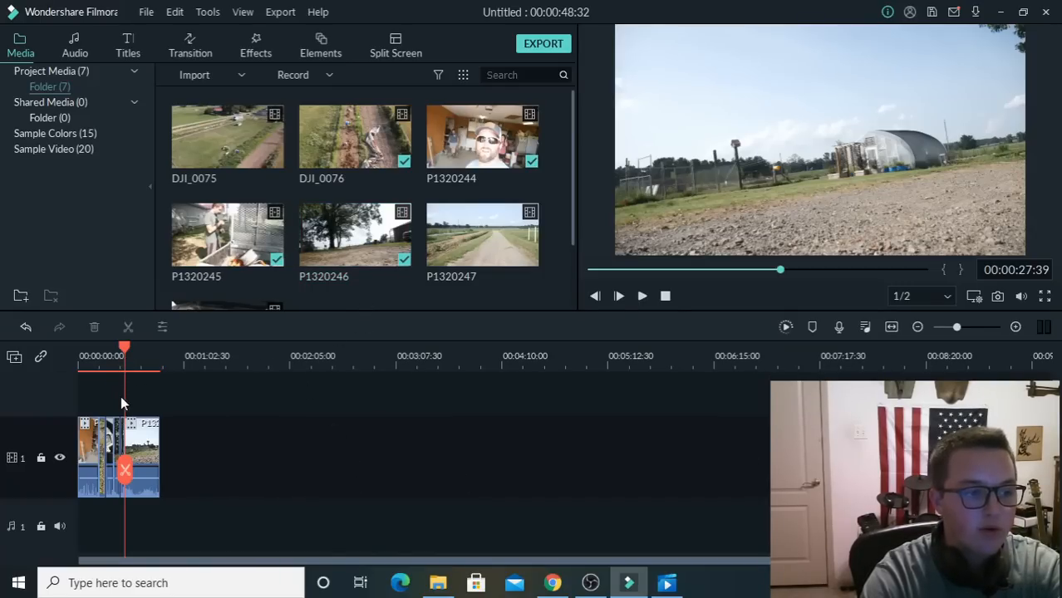
Play P1320246 until the vehicle has left, split it at 00:00:32:08, and delete the remaining footage after the cut.
{"action": "key", "text": "space"}
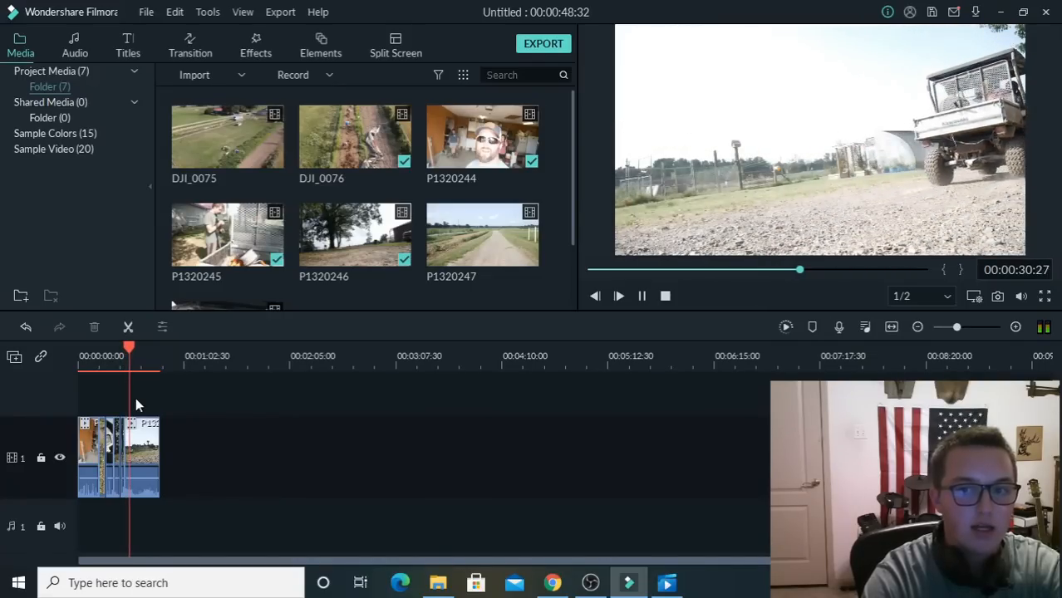
{"action": "key", "text": "space"}
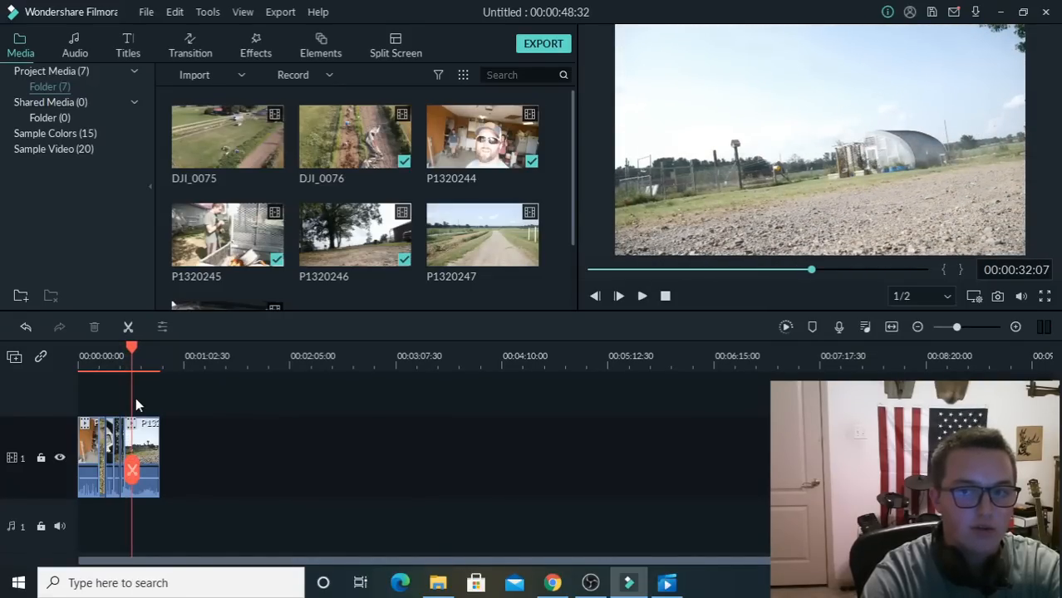
{"action": "key", "text": "space"}
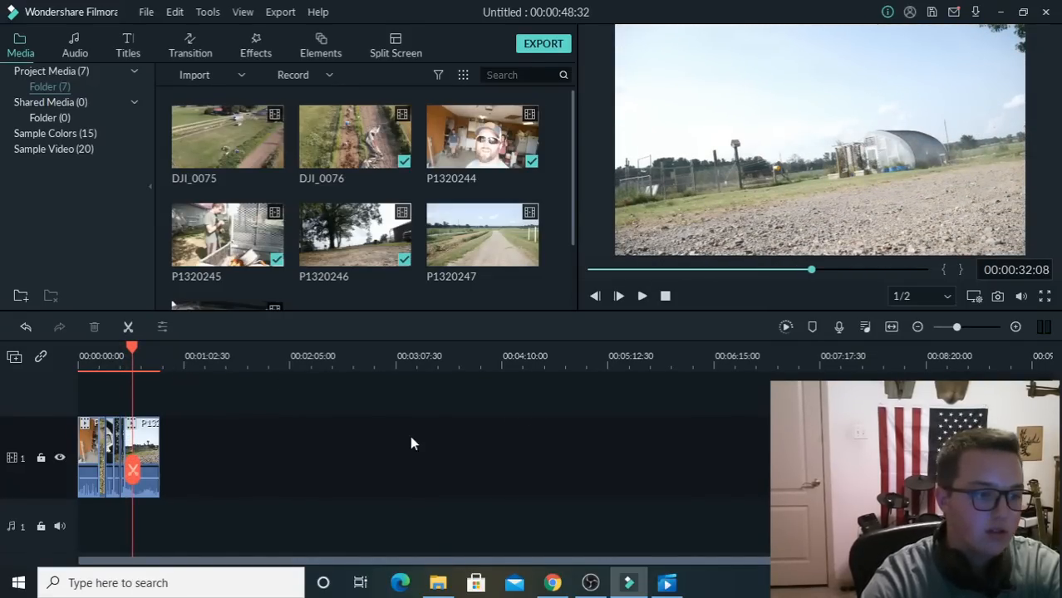
{"action": "left_click", "coordinate": [145, 453]}
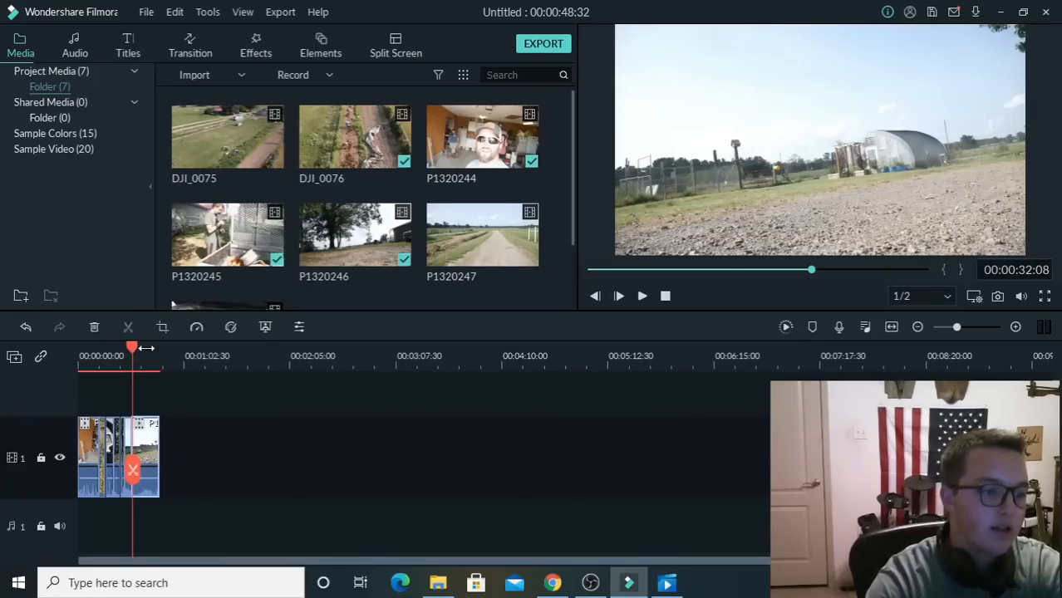
{"action": "left_click_drag", "start_coordinate": [131, 353], "coordinate": [148, 353]}
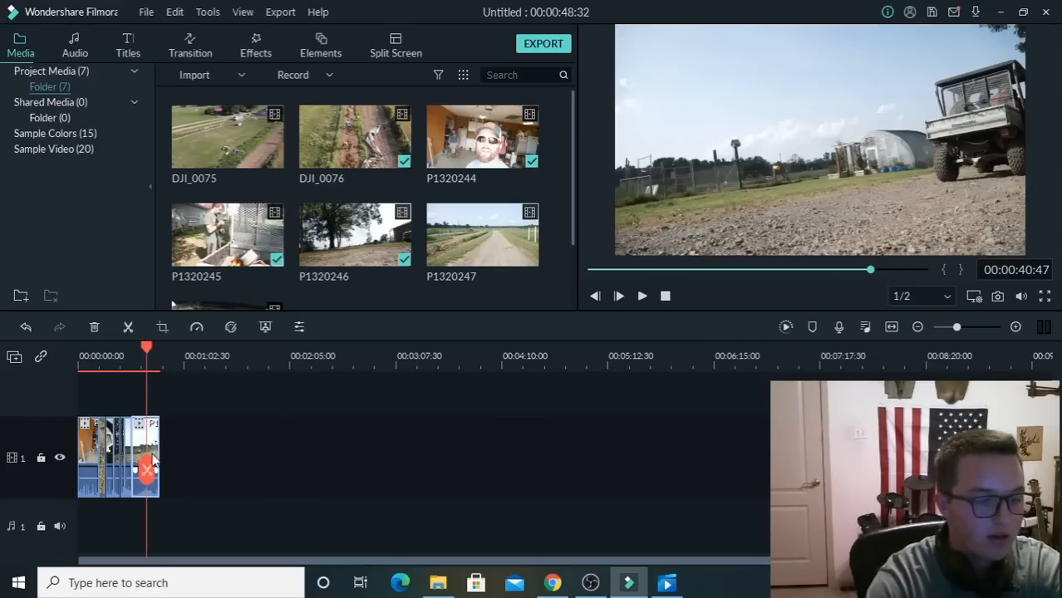
{"action": "key", "text": "Delete"}
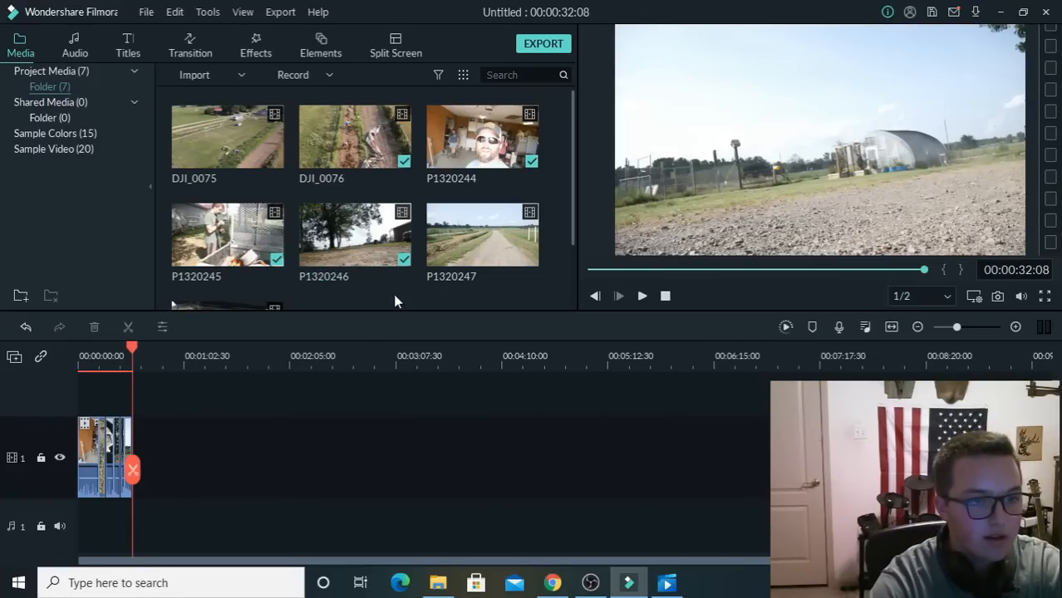
Add P1320247 directly after the last P1320246 segment and remove its footage before 00:00:37:58.
{"action": "scroll", "coordinate": [405, 267], "scroll_direction": "down", "scroll_amount": 2}
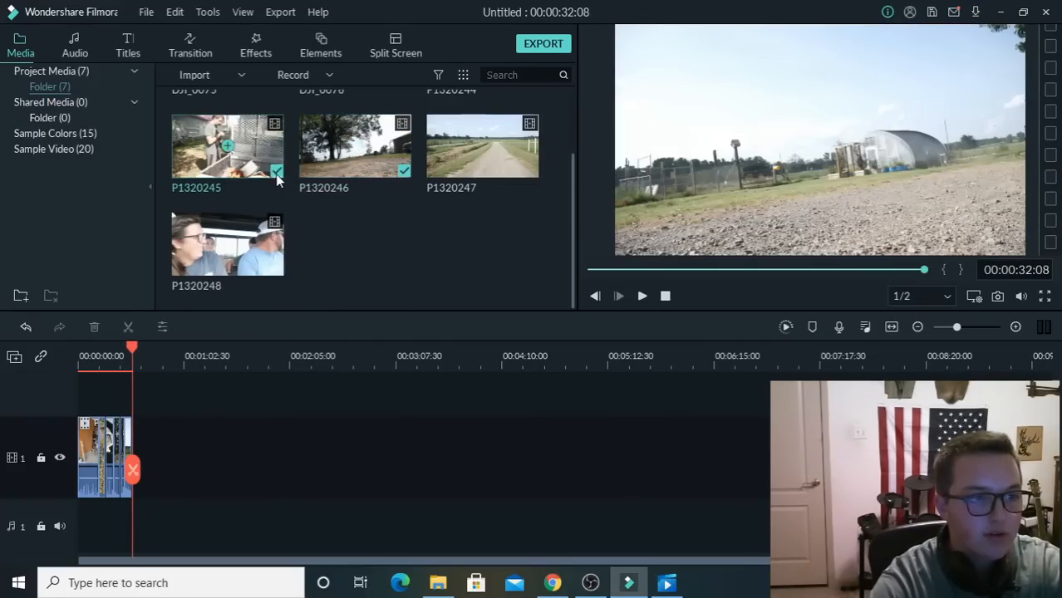
{"action": "left_click_drag", "start_coordinate": [452, 170], "coordinate": [136, 451]}
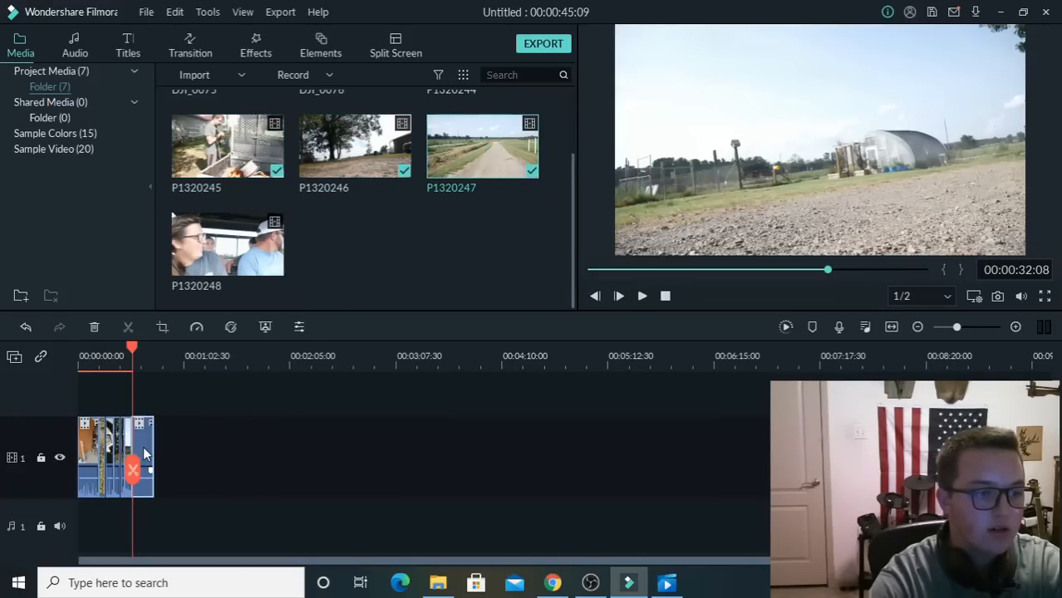
{"action": "left_click_drag", "start_coordinate": [134, 360], "coordinate": [142, 358]}
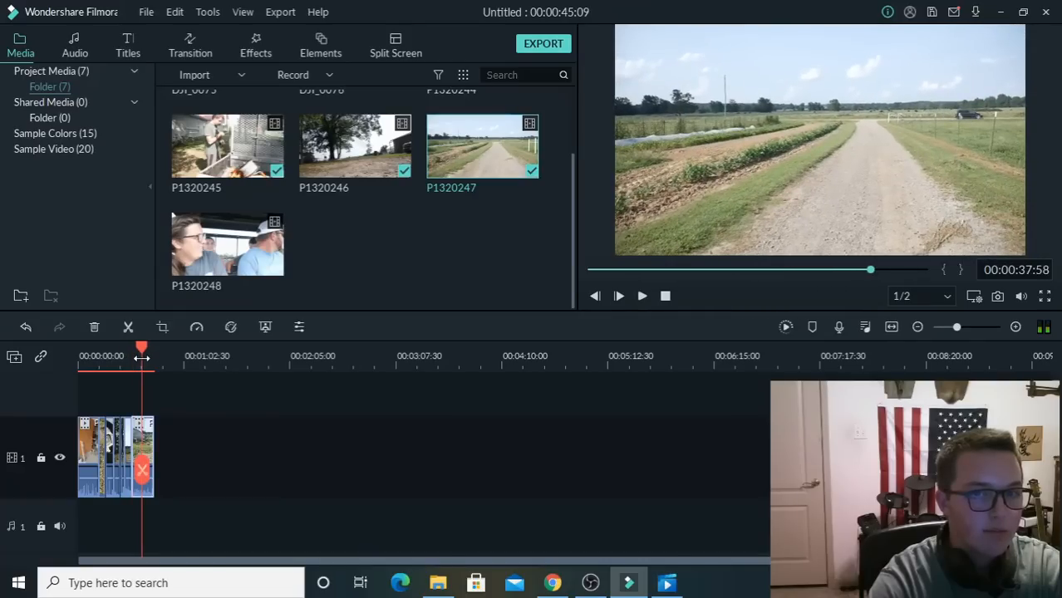
{"action": "left_click", "coordinate": [142, 473]}
{"action": "left_click", "coordinate": [140, 446]}
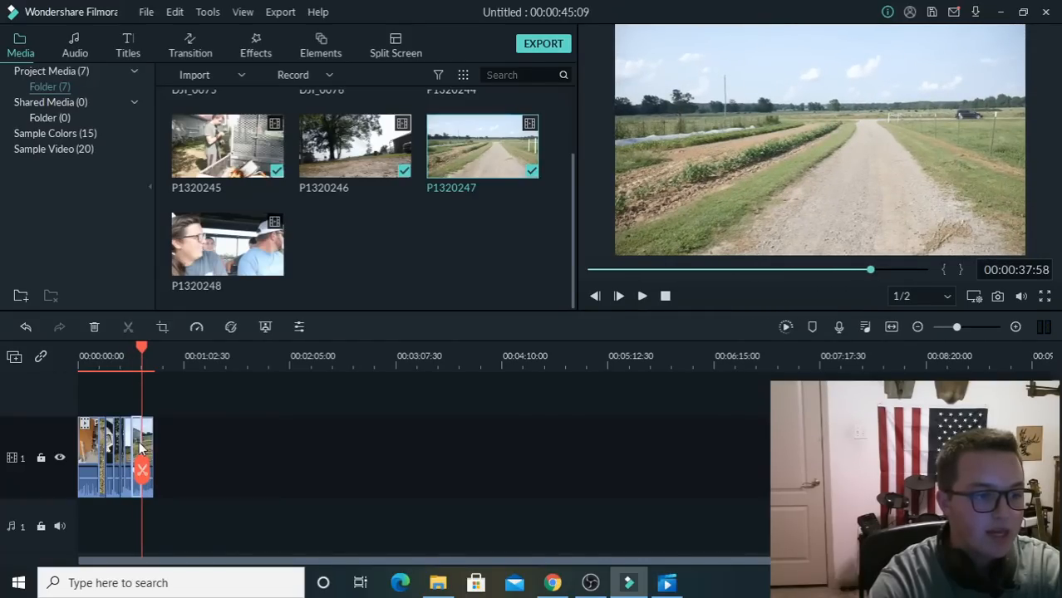
{"action": "key", "text": "space"}
{"action": "key", "text": "Delete"}
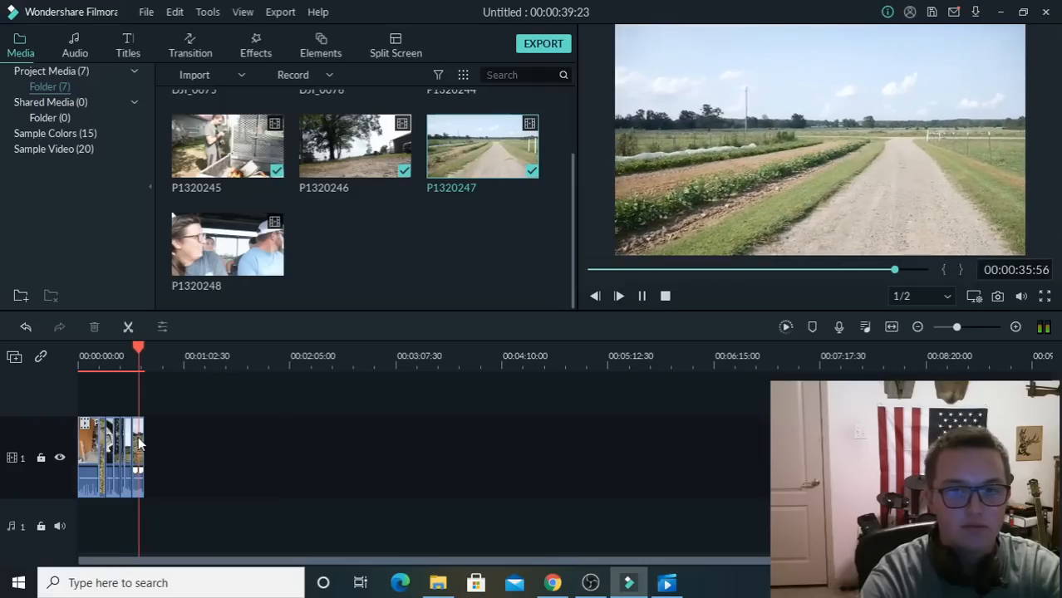
Split P1320247 at 00:00:36:15, once the dark vehicle is out of view, and delete the remaining footage after the cut.
{"action": "key", "text": "space"}
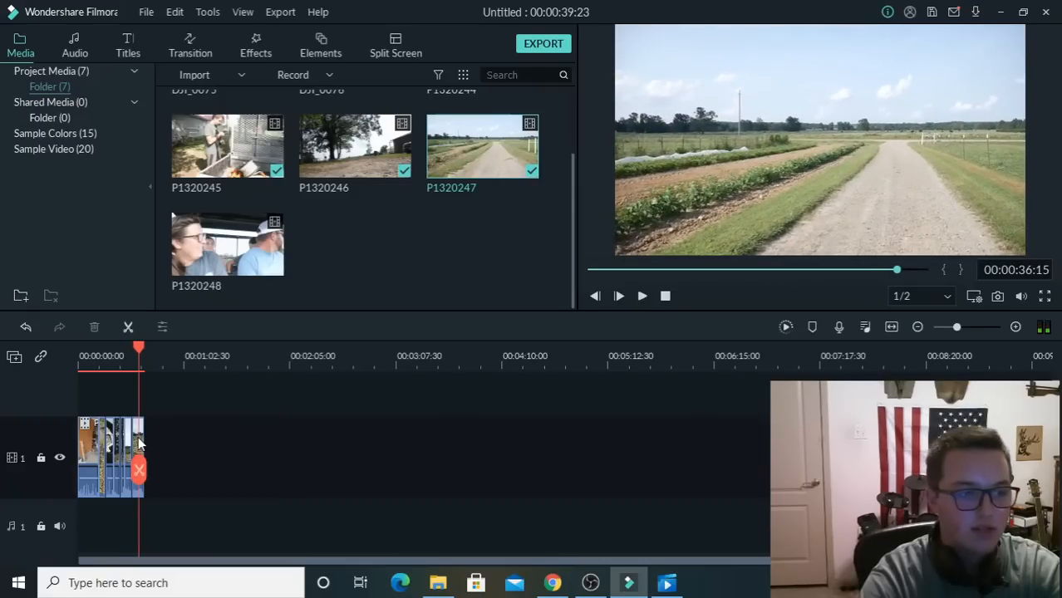
{"action": "key", "text": "ctrl+b"}
{"action": "left_click", "coordinate": [167, 403]}
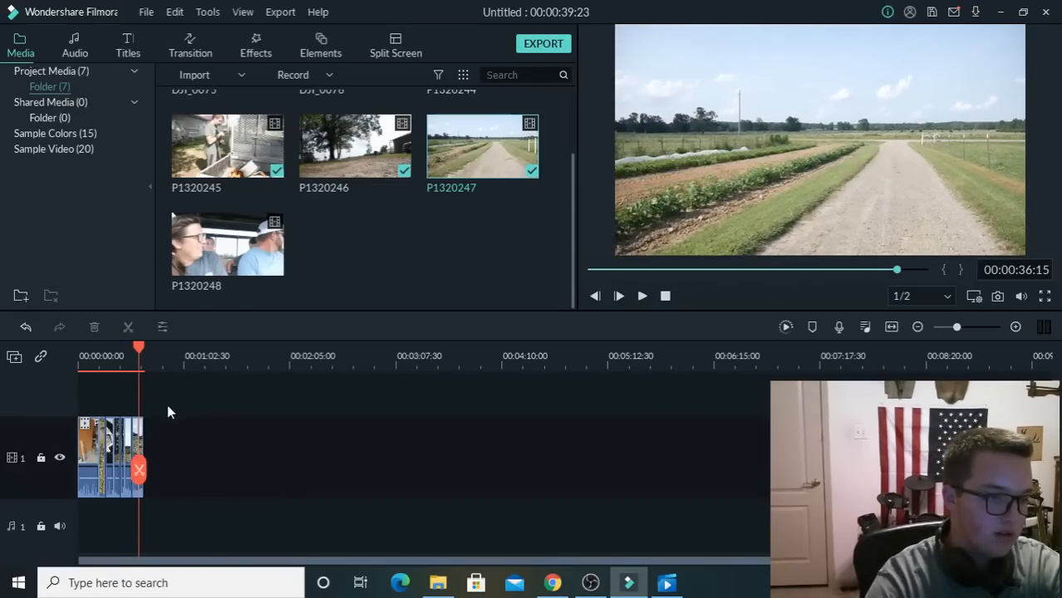
{"action": "left_click", "coordinate": [139, 438]}
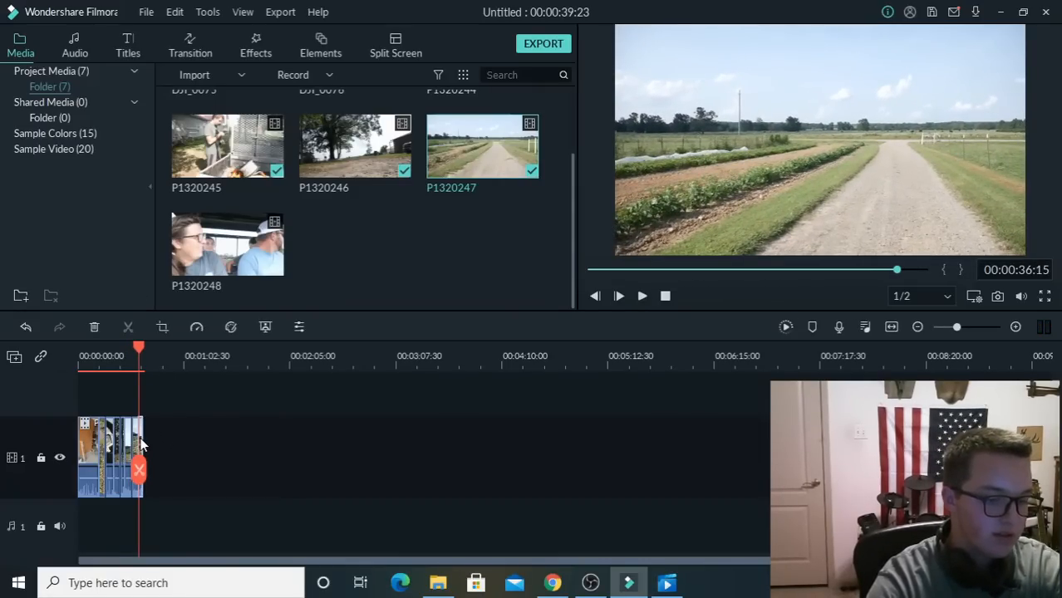
{"action": "key", "text": "Delete"}
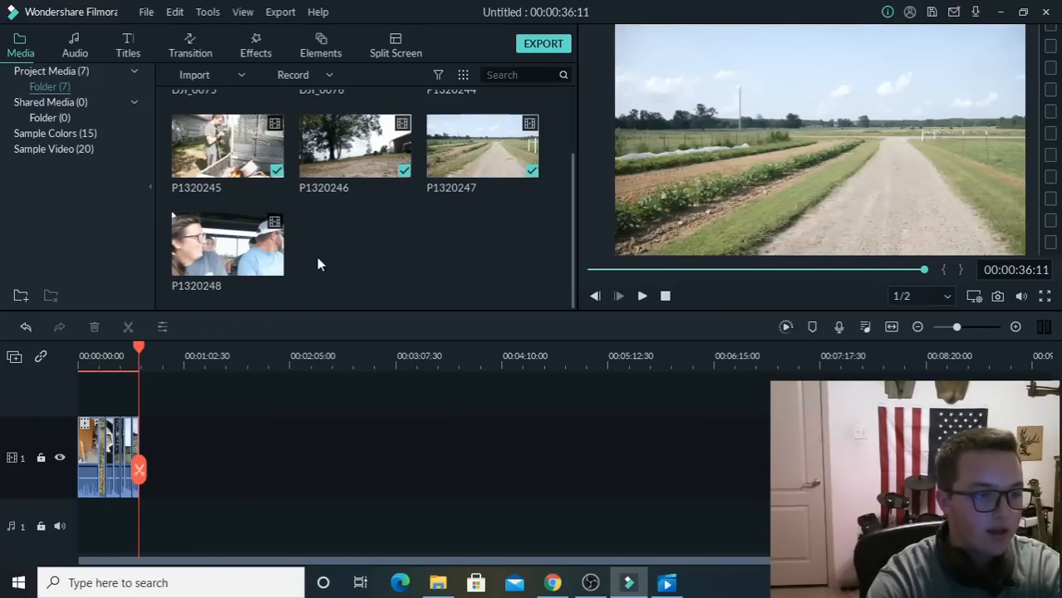
Add P1320248 to the end of the timeline and play it from shortly before 00:00:51:47.
{"action": "left_click_drag", "start_coordinate": [226, 244], "coordinate": [155, 495]}
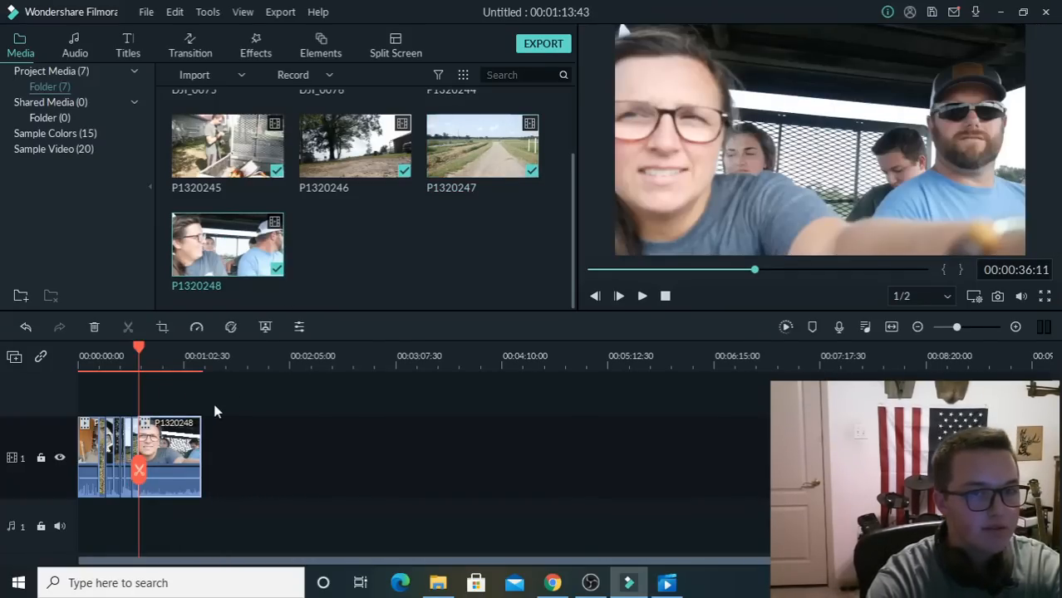
{"action": "left_click_drag", "start_coordinate": [141, 347], "coordinate": [158, 363]}
{"action": "key", "text": "space"}
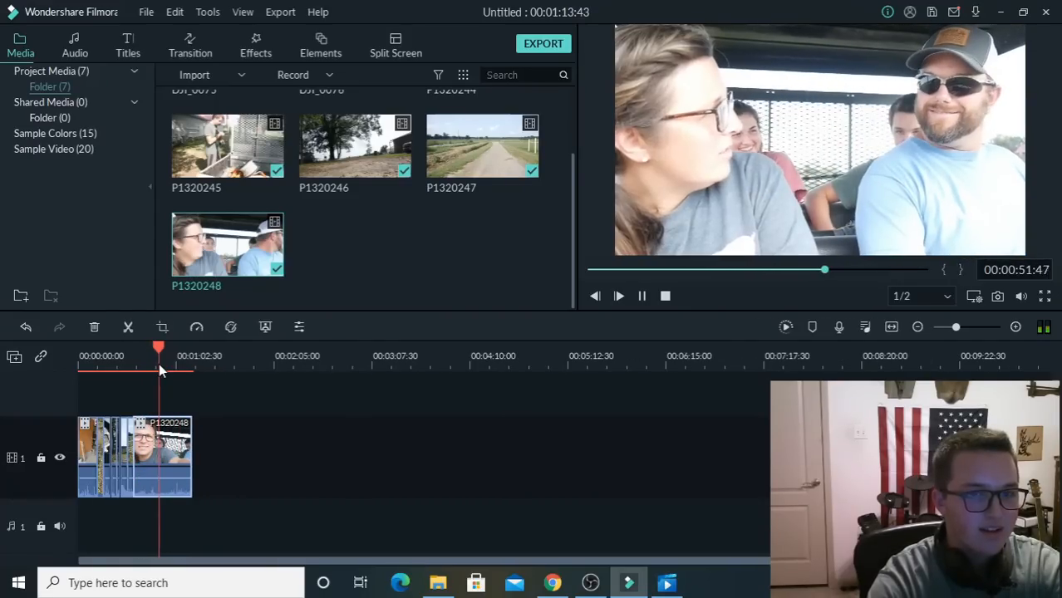
Step back frame by frame to 00:00:51:58, split P1320248 there, and delete its footage before the cut.
{"action": "key", "text": "space"}
{"action": "key", "text": "Left"}
{"action": "key", "text": "Left"}
{"action": "key", "text": "Left"}
{"action": "key", "text": "Left"}
{"action": "key", "text": "Left"}
{"action": "key", "text": "Left"}
{"action": "key", "text": "Left"}
{"action": "key", "text": "Left"}
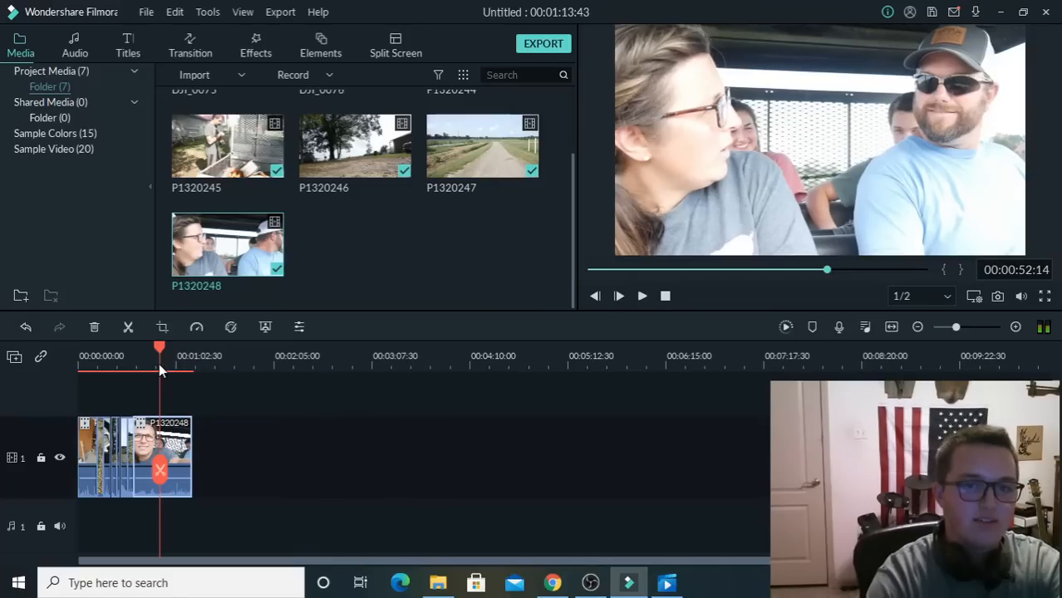
{"action": "key", "text": "Left"}
{"action": "key", "text": "Left"}
{"action": "key", "text": "Left"}
{"action": "key", "text": "Left"}
{"action": "key", "text": "Left"}
{"action": "key", "text": "Left"}
{"action": "key", "text": "Left"}
{"action": "key", "text": "Left"}
{"action": "key", "text": "Left"}
{"action": "key", "text": "Left"}
{"action": "key", "text": "Left"}
{"action": "key", "text": "Left"}
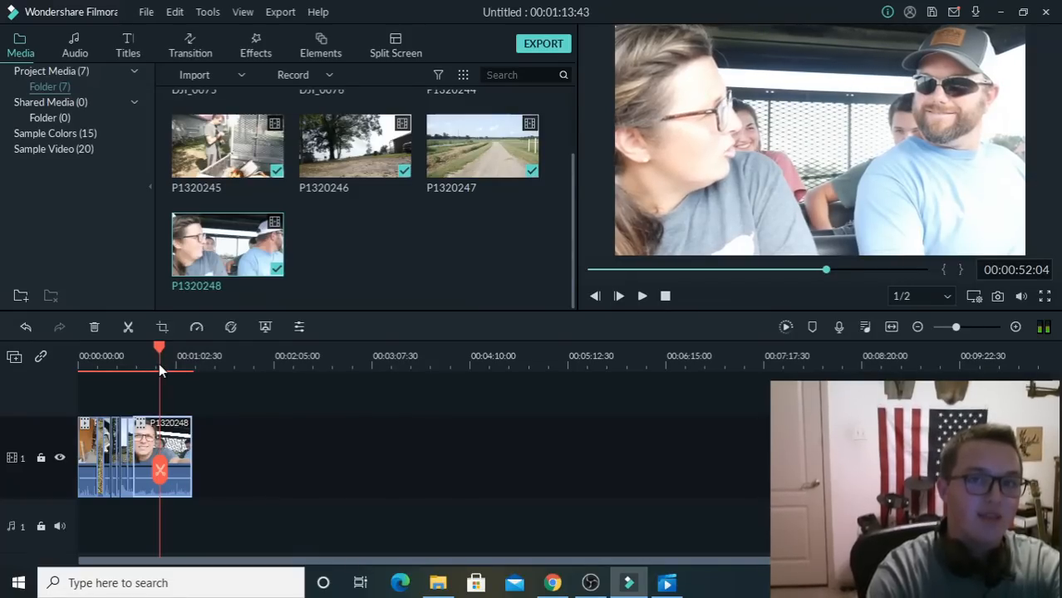
{"action": "key", "text": "ctrl+b"}
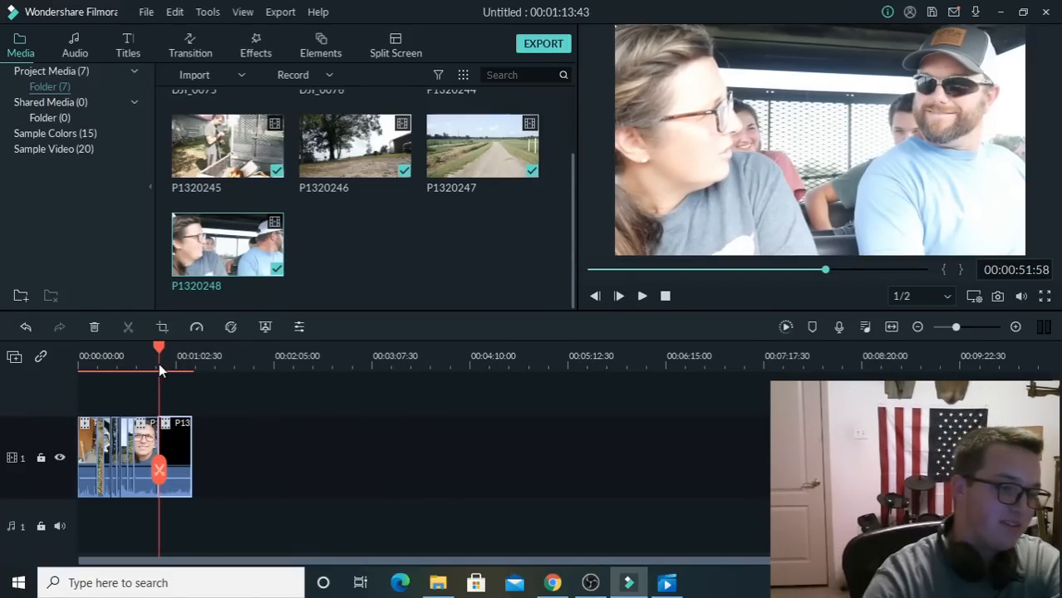
{"action": "left_click", "coordinate": [143, 430]}
{"action": "key", "text": "Delete"}
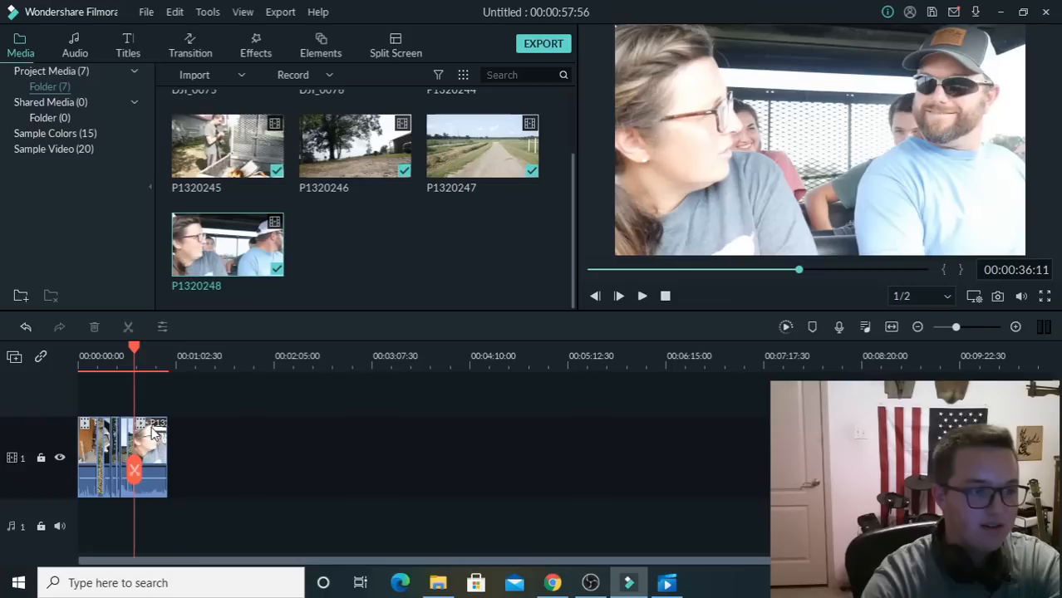
Play the remaining P1320248 footage up to 00:00:47:09 and remove everything after that point.
{"action": "key", "text": "space"}
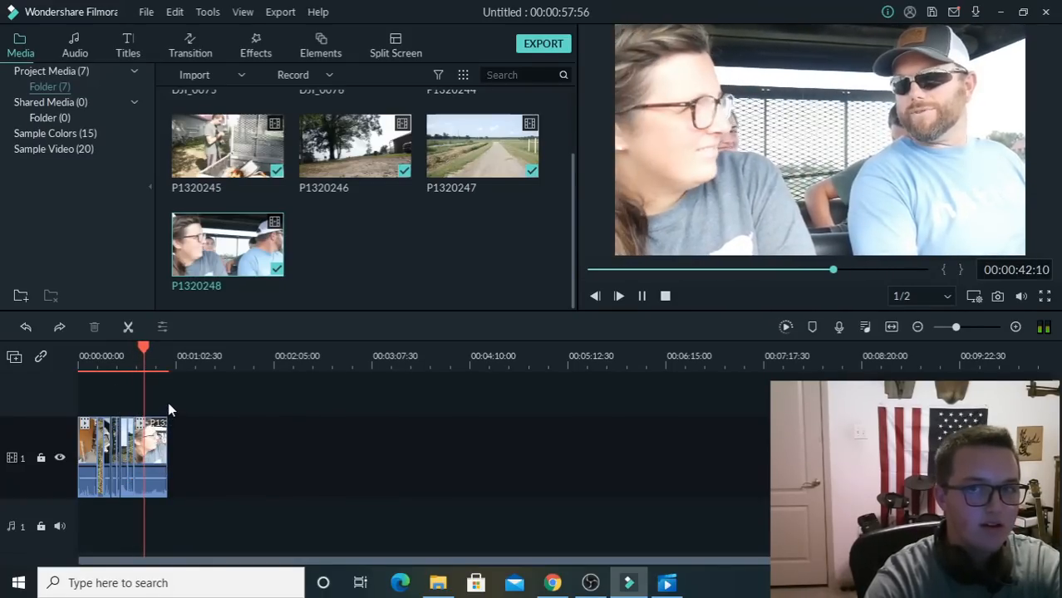
{"action": "key", "text": "space"}
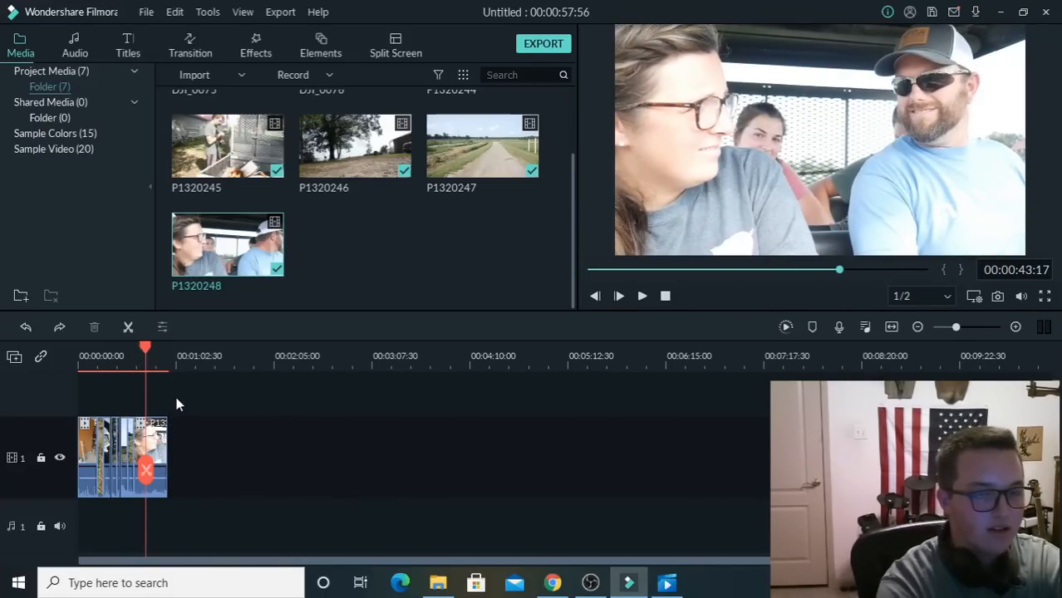
{"action": "key", "text": "space"}
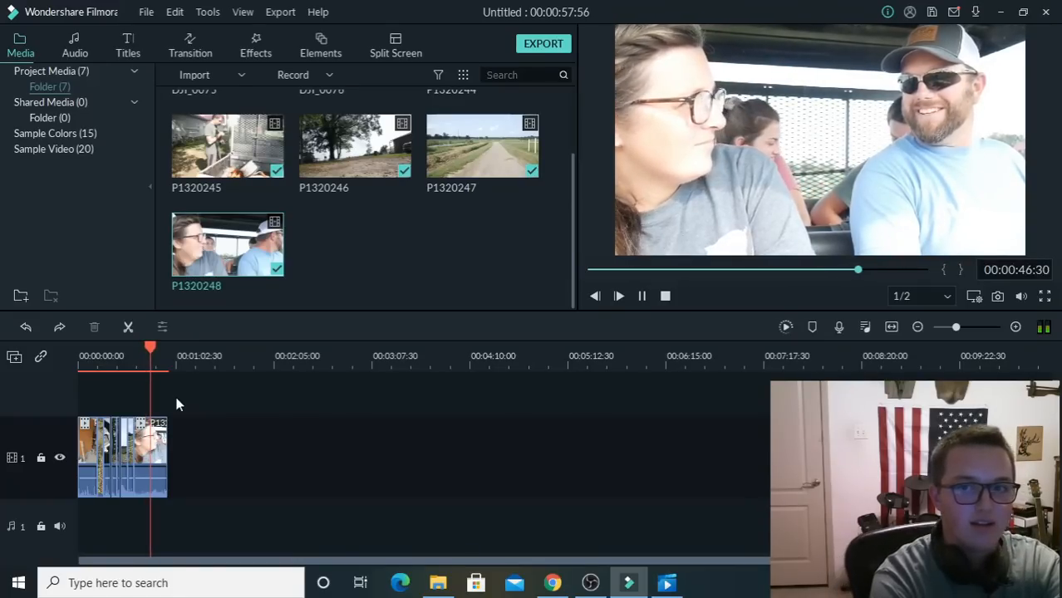
{"action": "key", "text": "space"}
{"action": "key", "text": "Delete"}
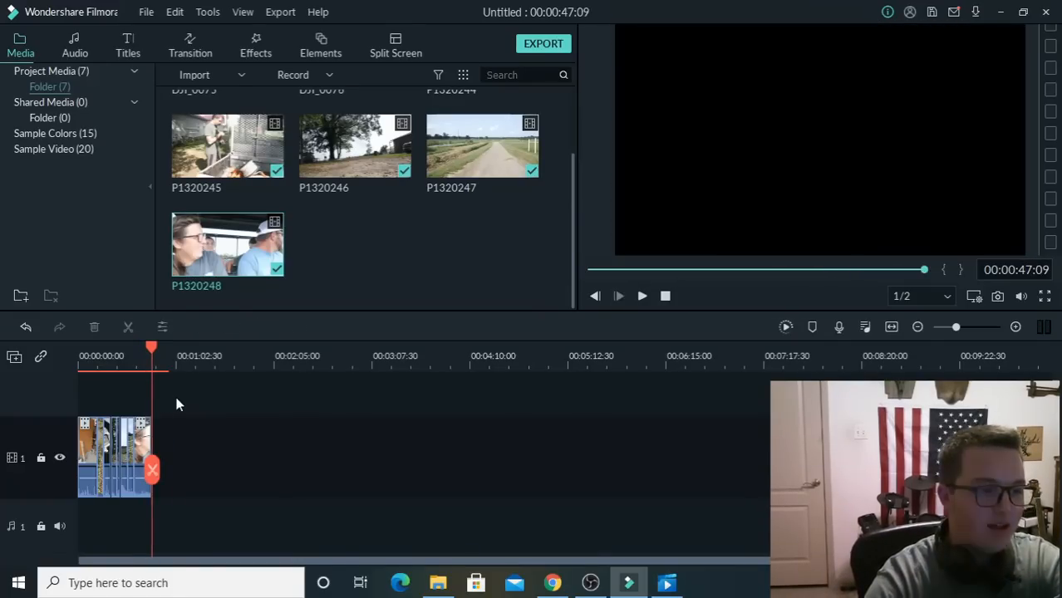
{"action": "left_click_drag", "start_coordinate": [255, 284], "coordinate": [141, 404]}
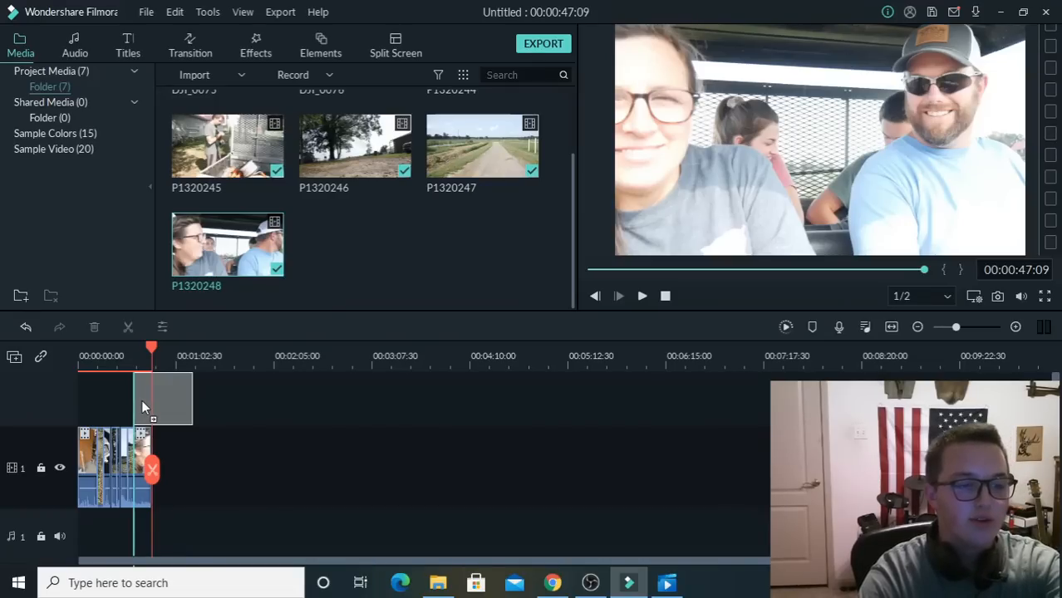
{"action": "left_click_drag", "start_coordinate": [141, 400], "coordinate": [345, 276]}
{"action": "left_click", "coordinate": [343, 283]}
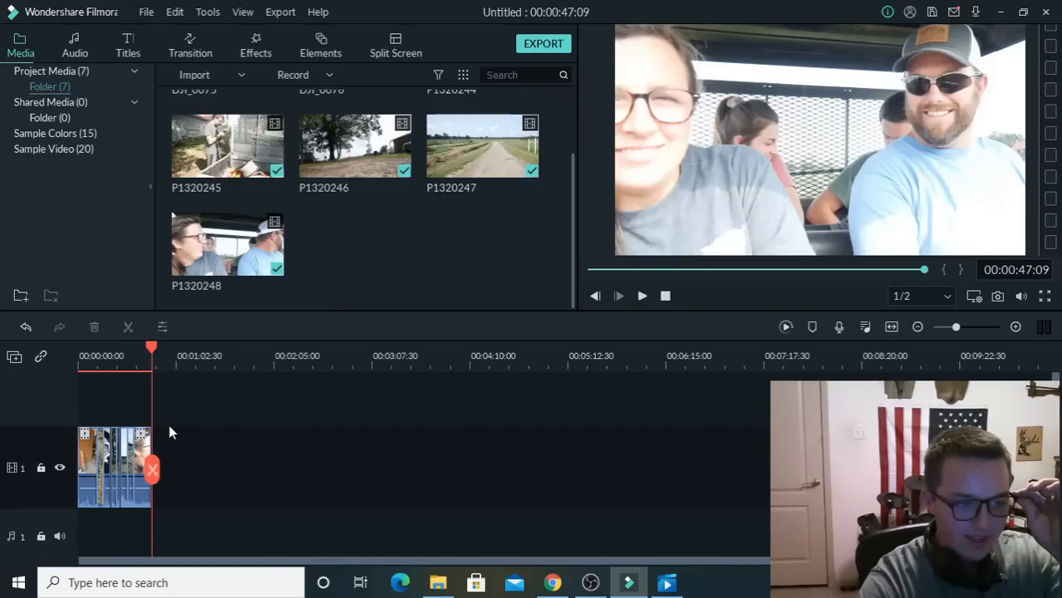
Return the playhead to the start of the timeline and enlarge the timeline scale so the individual clips are distinguishable.
{"action": "key", "text": "Up"}
{"action": "key", "text": "Up"}
{"action": "key", "text": "Up"}
{"action": "key", "text": "Up"}
{"action": "key", "text": "Up"}
{"action": "key", "text": "Up"}
{"action": "key", "text": "Up"}
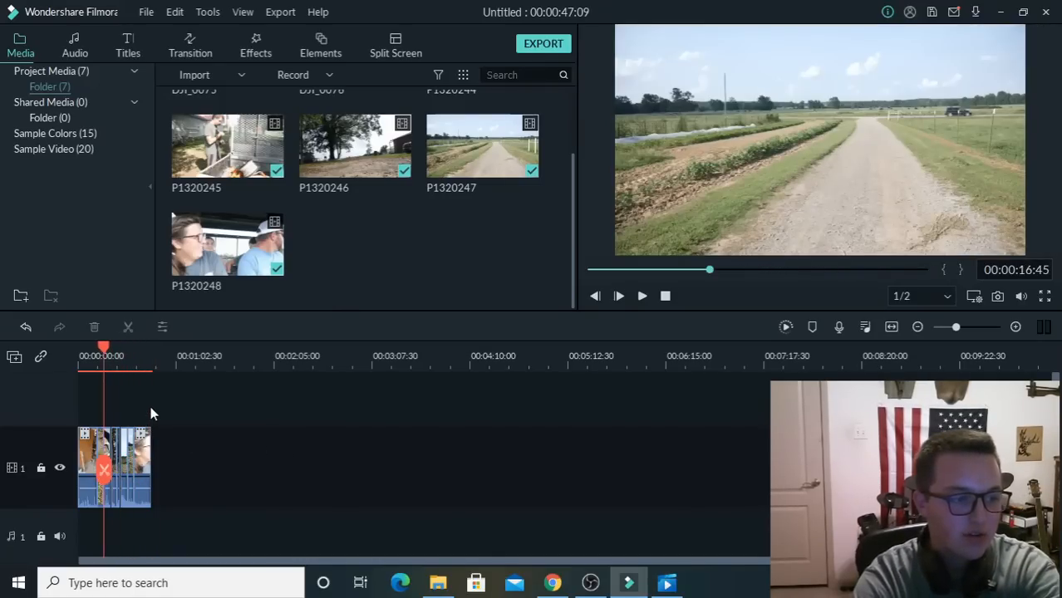
{"action": "left_click_drag", "start_coordinate": [95, 359], "coordinate": [273, 362]}
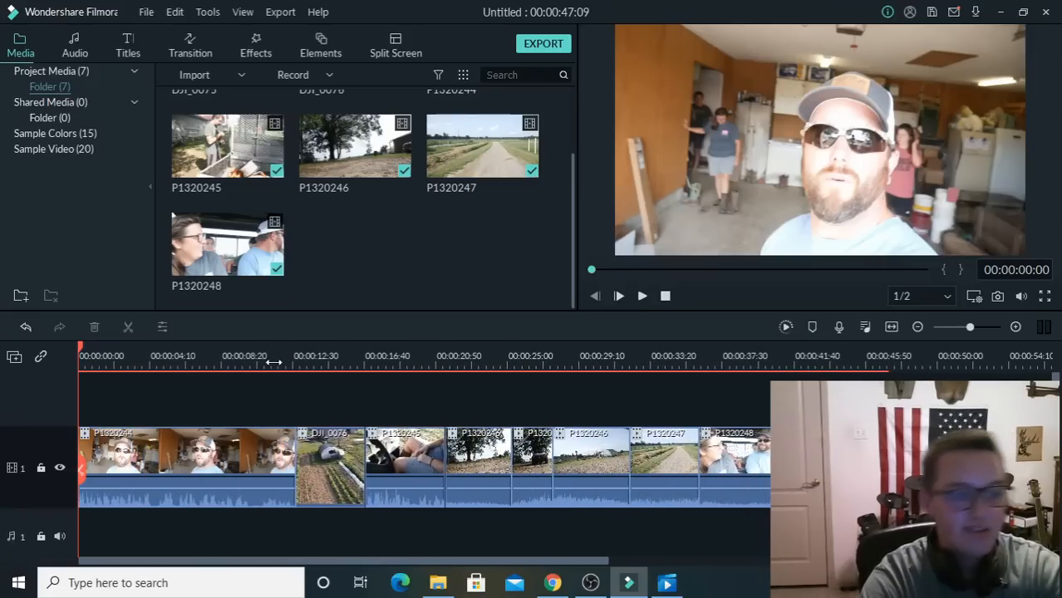
Review the DJI_0076 and P1320245 clips by checking frames at 00:00:13:45, 00:00:17:00 and 00:00:19:46.
{"action": "left_click", "coordinate": [353, 449]}
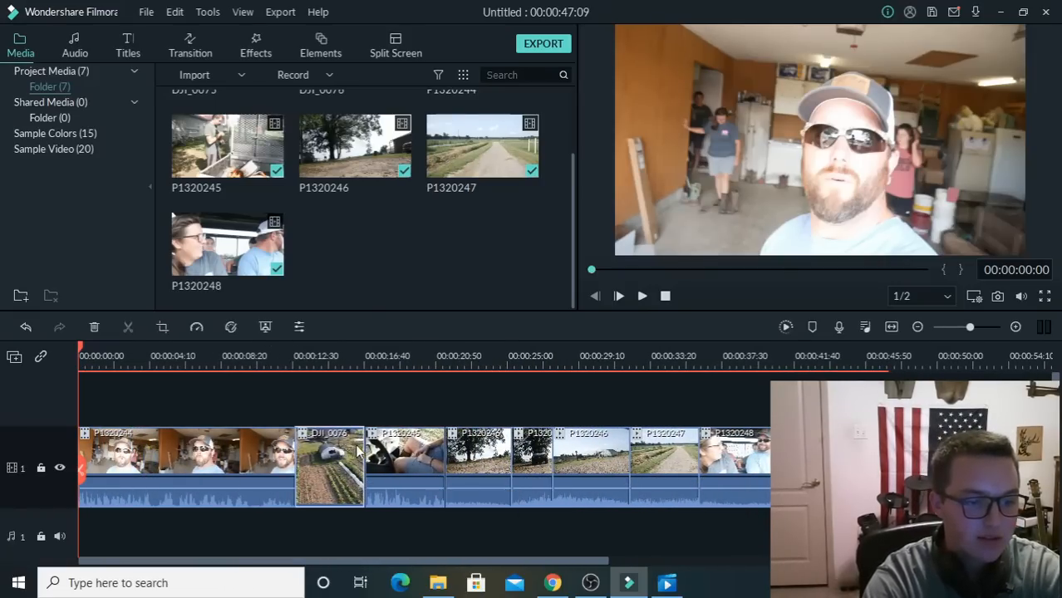
{"action": "left_click", "coordinate": [314, 348]}
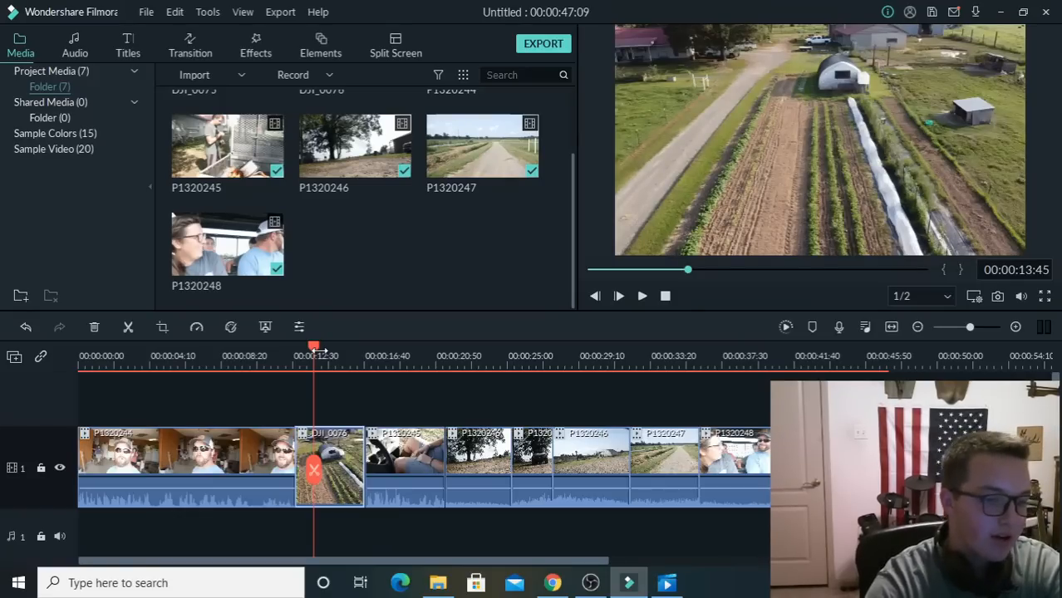
{"action": "left_click", "coordinate": [369, 370]}
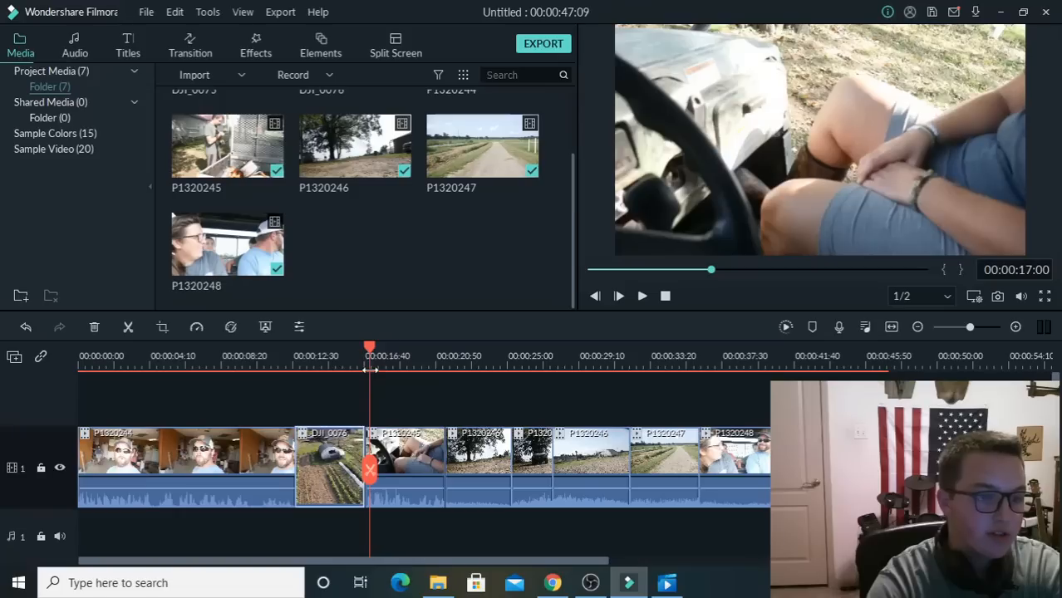
{"action": "left_click", "coordinate": [400, 442]}
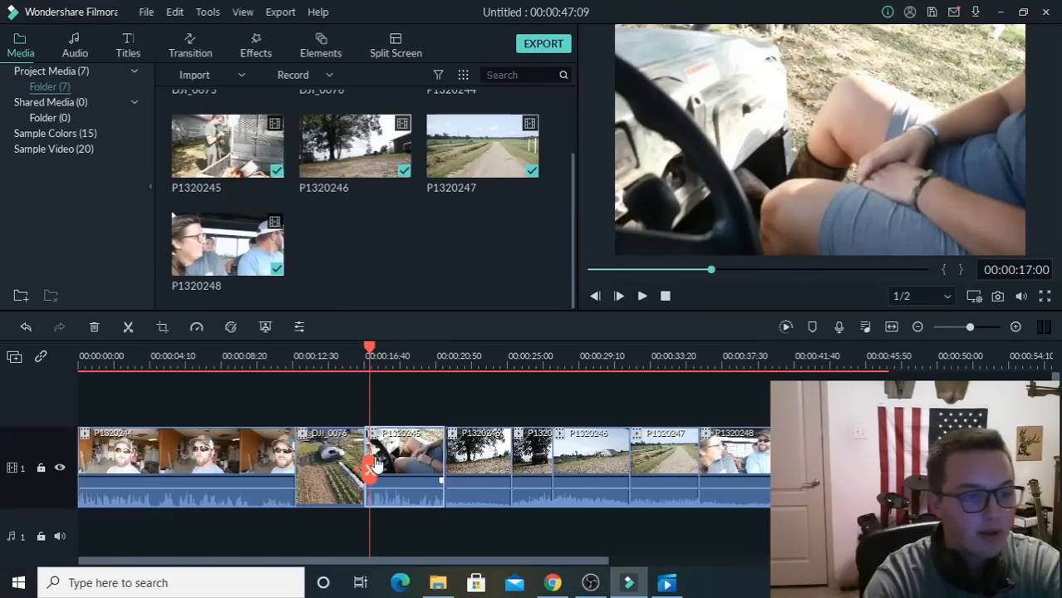
{"action": "left_click", "coordinate": [417, 368]}
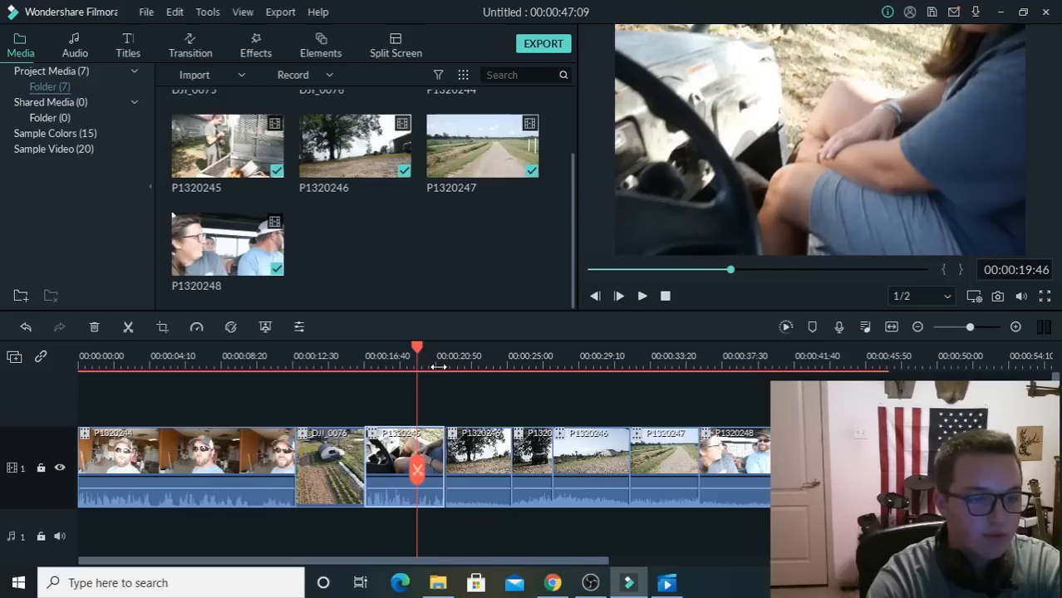
{"action": "left_click", "coordinate": [438, 366]}
Check the frame at 00:00:22:01 and mute the audio of the first two P1320246 segments.
{"action": "left_click", "coordinate": [456, 367]}
{"action": "left_click", "coordinate": [478, 447]}
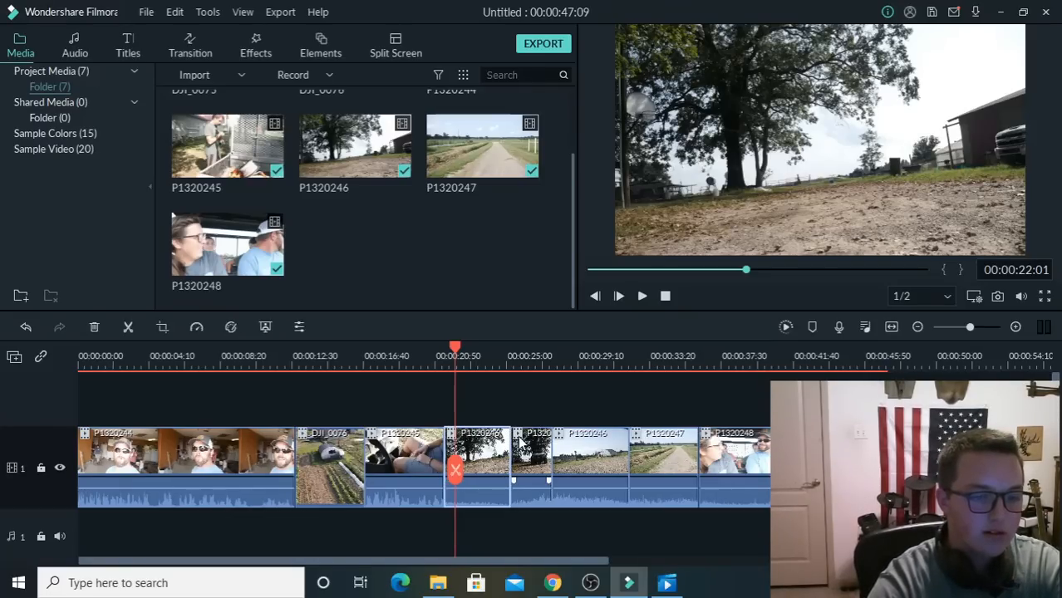
{"action": "right_click", "coordinate": [489, 452]}
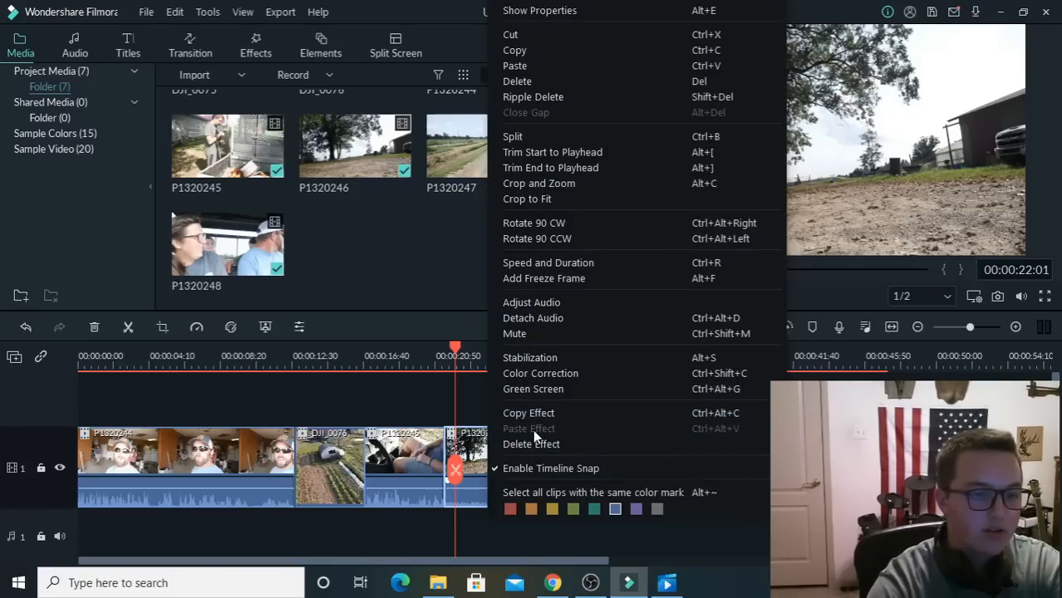
{"action": "left_click", "coordinate": [528, 333]}
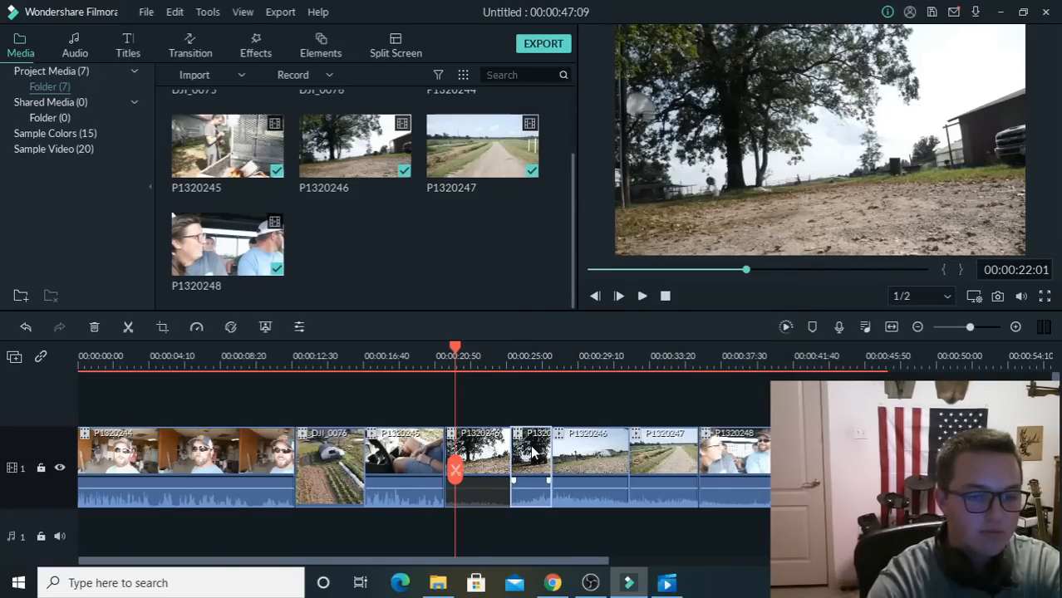
{"action": "left_click", "coordinate": [560, 332]}
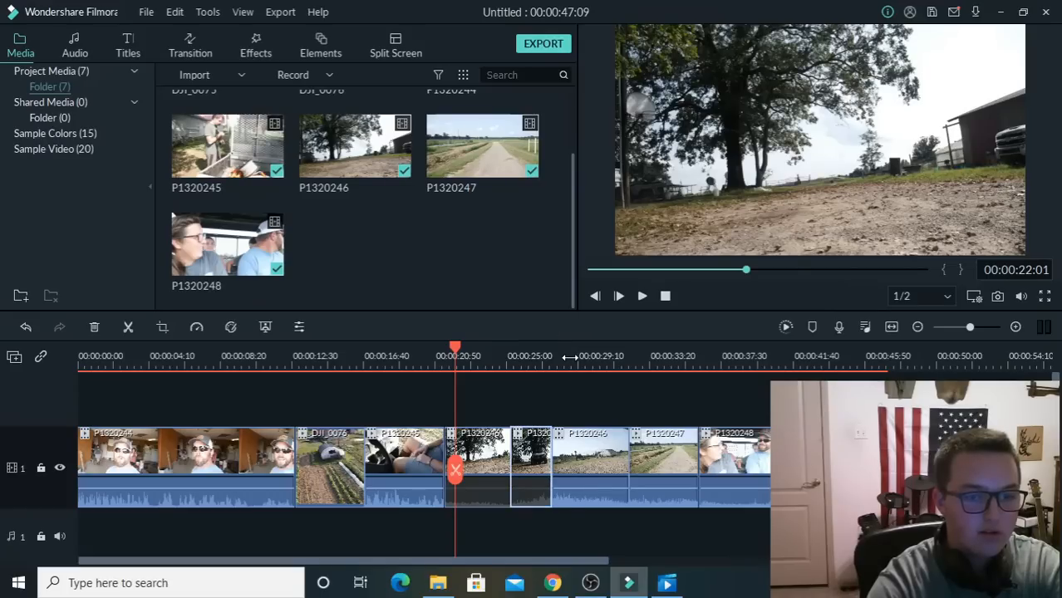
Check the frame at 00:00:28:40 and mute the audio of the third P1320246 segment.
{"action": "left_click", "coordinate": [570, 357]}
{"action": "right_click", "coordinate": [607, 448]}
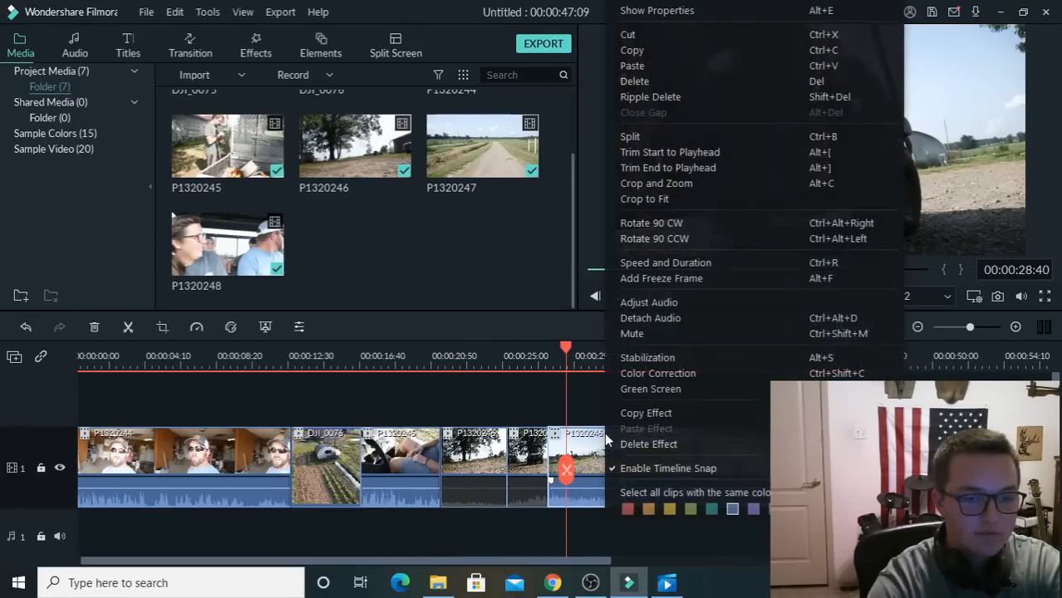
{"action": "left_click", "coordinate": [631, 333]}
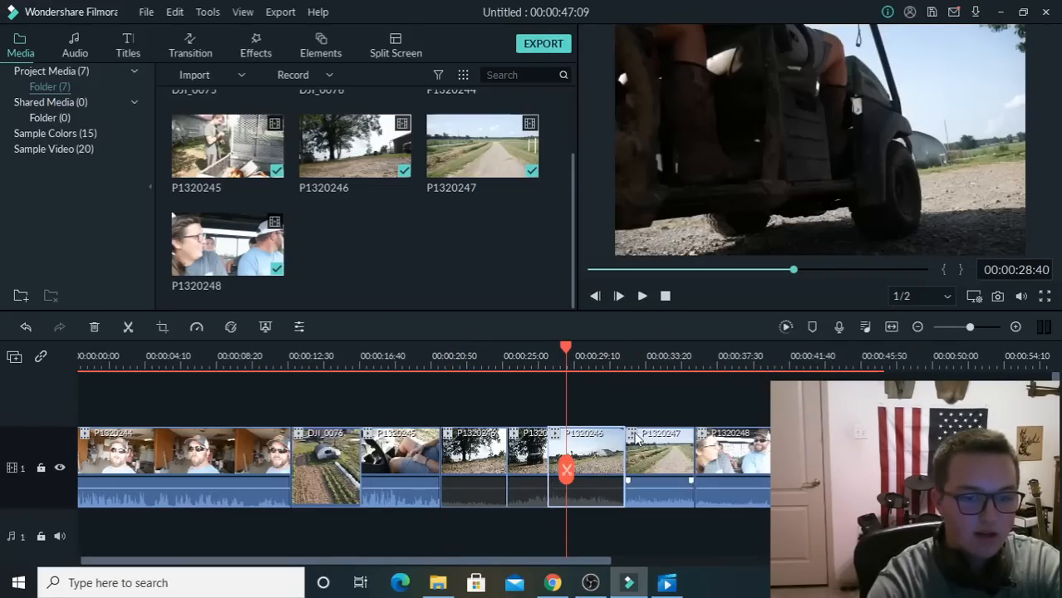
Mute the audio of the P1320247 clip and shrink the timeline scale to show the whole sequence.
{"action": "left_click", "coordinate": [644, 355]}
{"action": "right_click", "coordinate": [657, 446]}
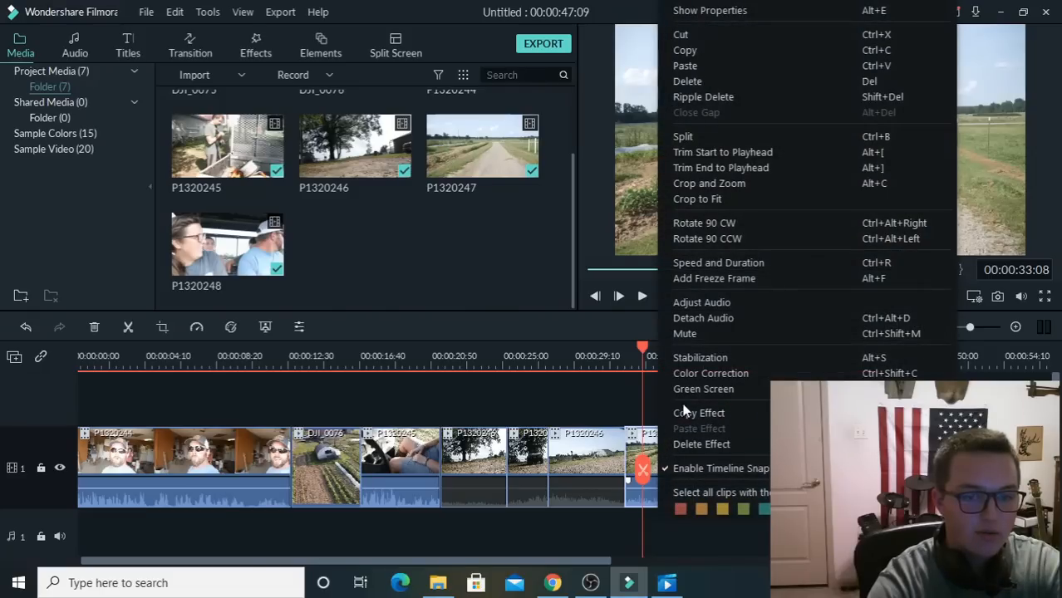
{"action": "left_click", "coordinate": [686, 334]}
{"action": "left_click", "coordinate": [660, 385]}
{"action": "left_click_drag", "start_coordinate": [690, 367], "coordinate": [398, 372]}
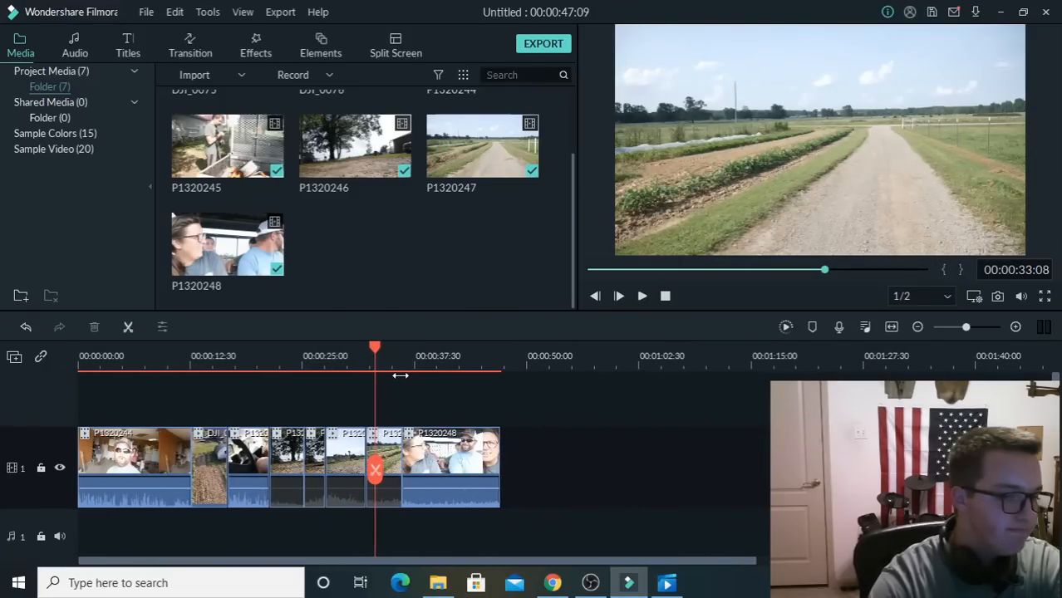
Switch to the YouTube Studio Audio library in Chrome and look over its channel navigation.
{"action": "left_click", "coordinate": [553, 582]}
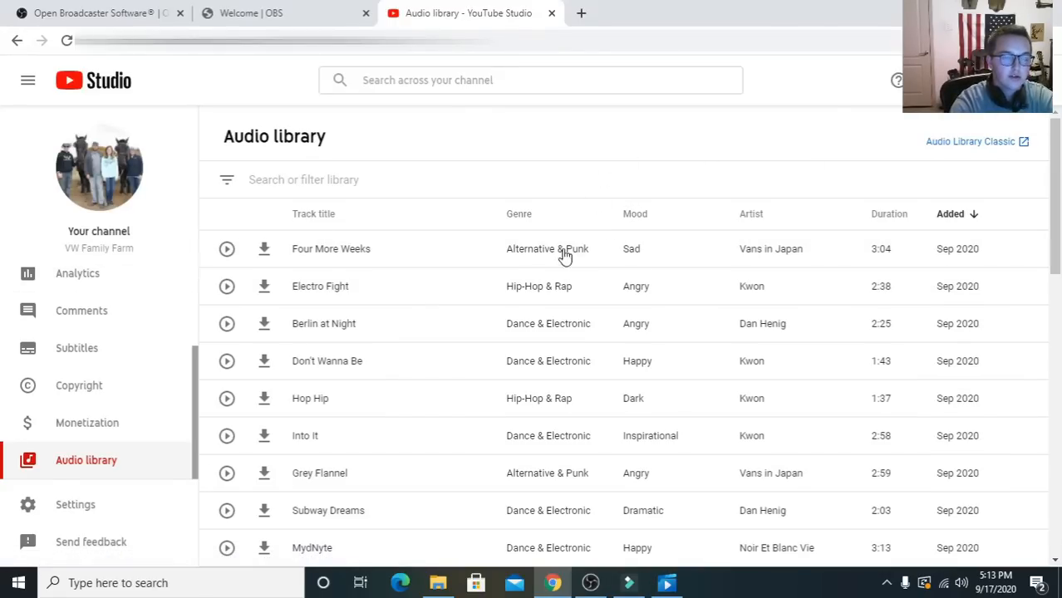
{"action": "scroll", "coordinate": [52, 347], "scroll_direction": "up", "scroll_amount": 3}
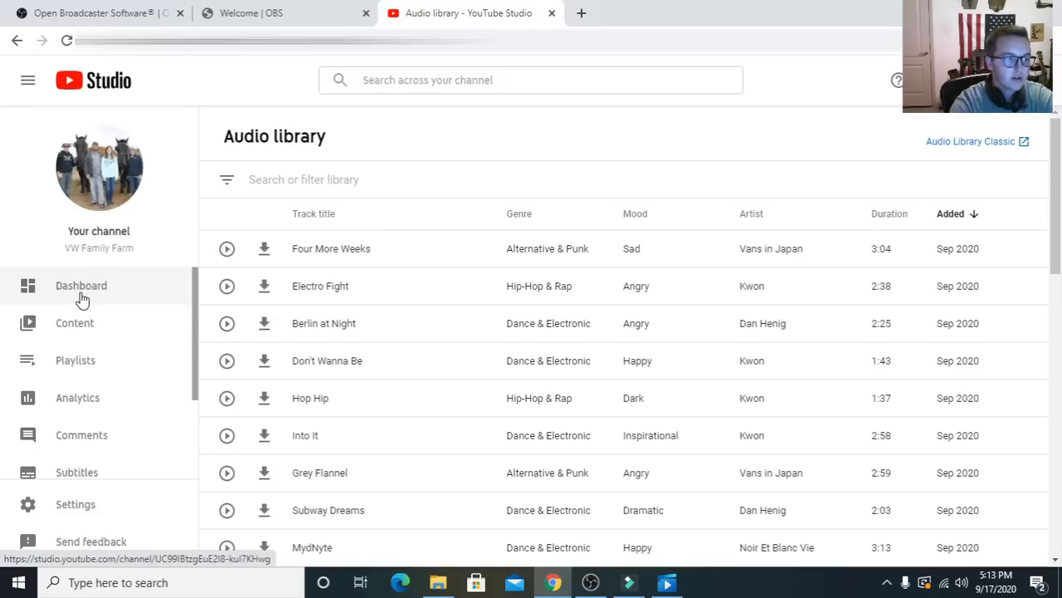
{"action": "scroll", "coordinate": [84, 292], "scroll_direction": "down", "scroll_amount": 3}
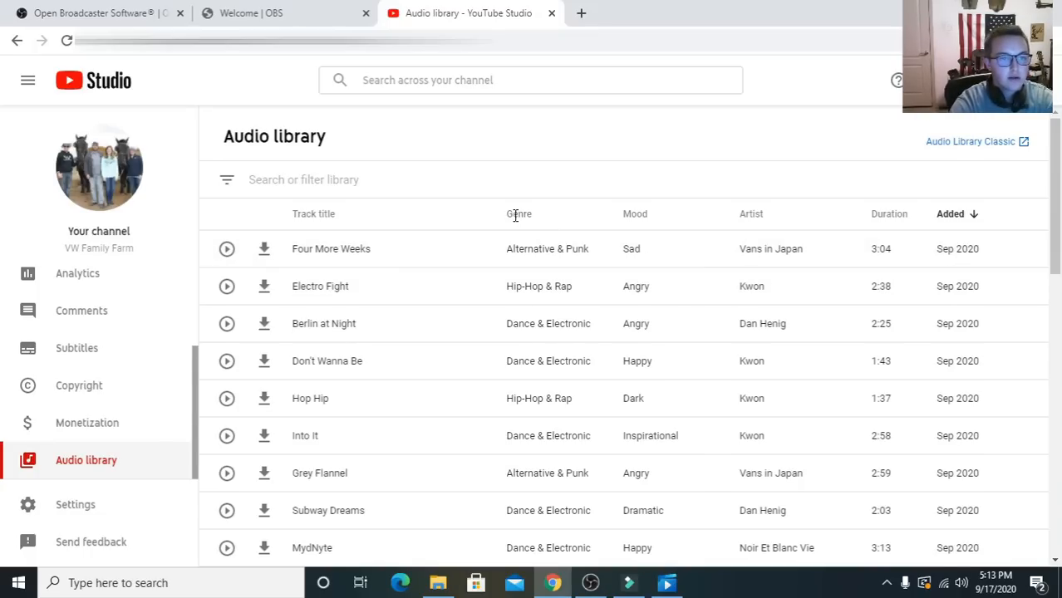
Filter the Audio library by the Hip-Hop & Rap genre.
{"action": "left_click", "coordinate": [227, 180]}
{"action": "left_click", "coordinate": [317, 271]}
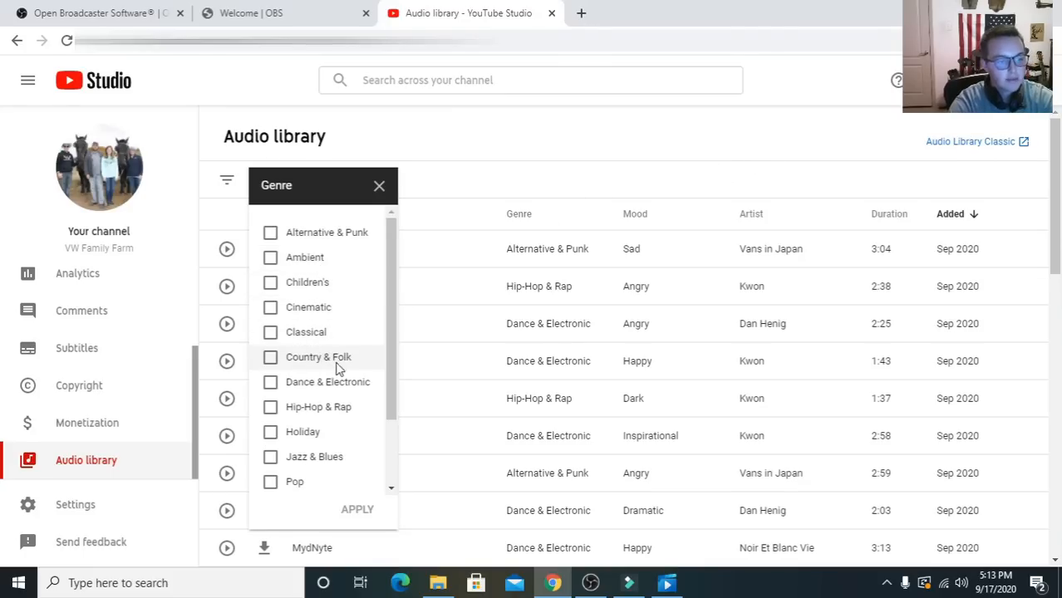
{"action": "left_click", "coordinate": [270, 409]}
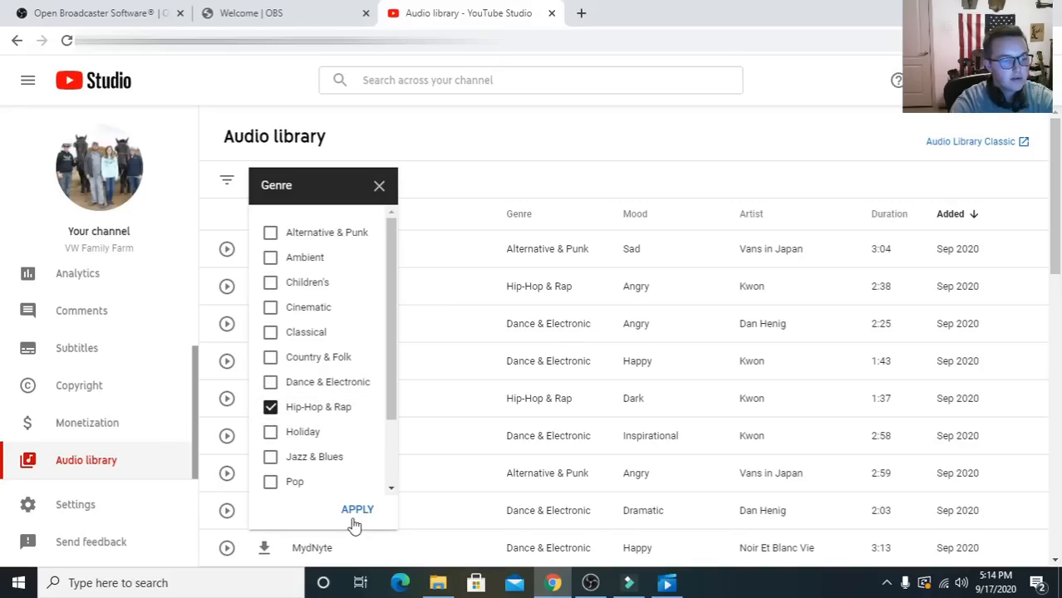
{"action": "left_click", "coordinate": [357, 510]}
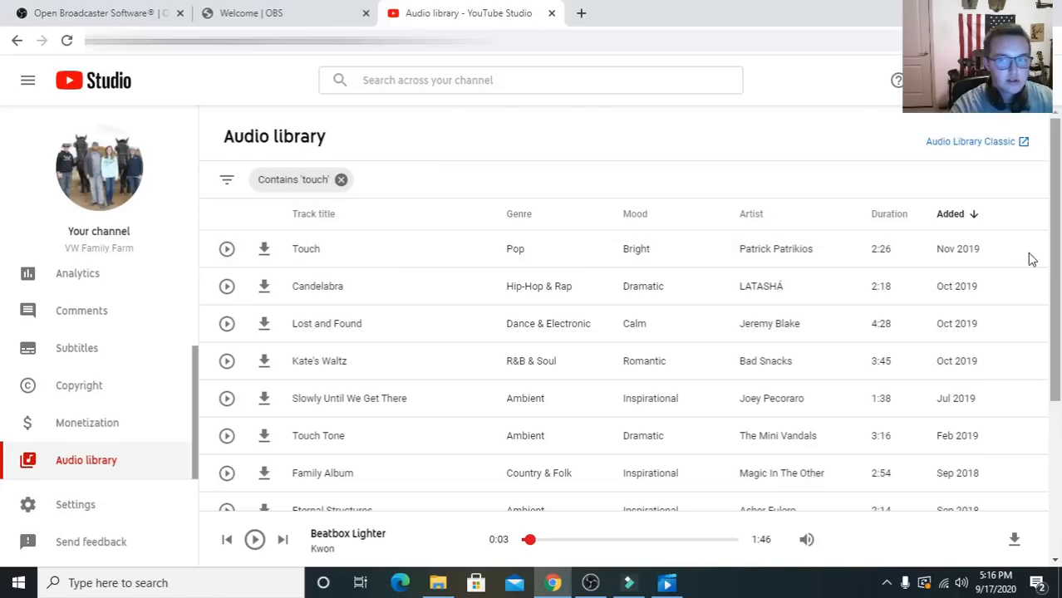
Download the Touch track from the Audio library and import it from the Downloads folder into Filmora's My Music.
{"action": "left_click", "coordinate": [264, 251]}
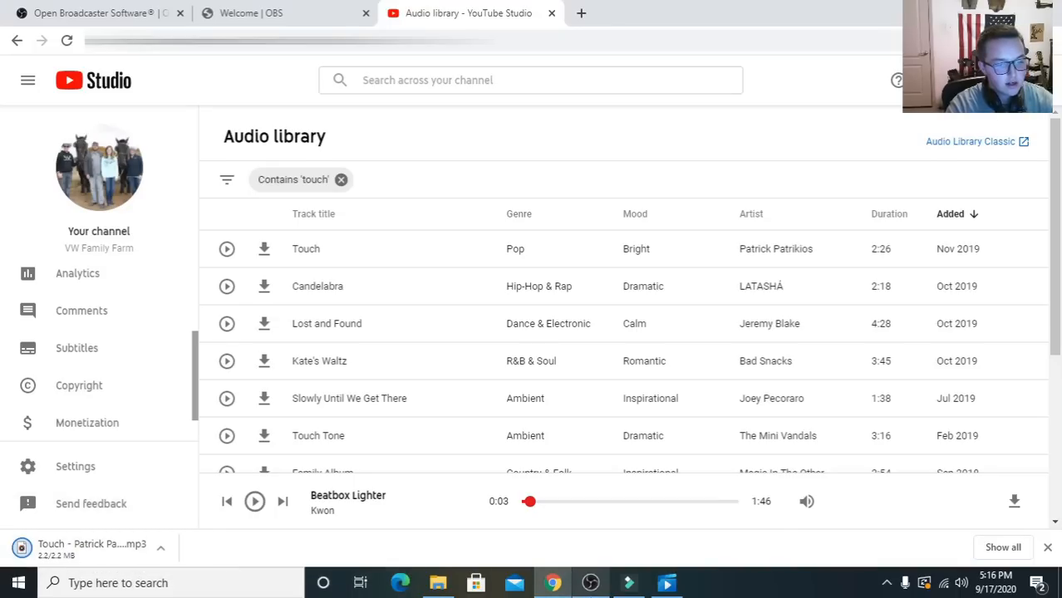
{"action": "left_click", "coordinate": [628, 583]}
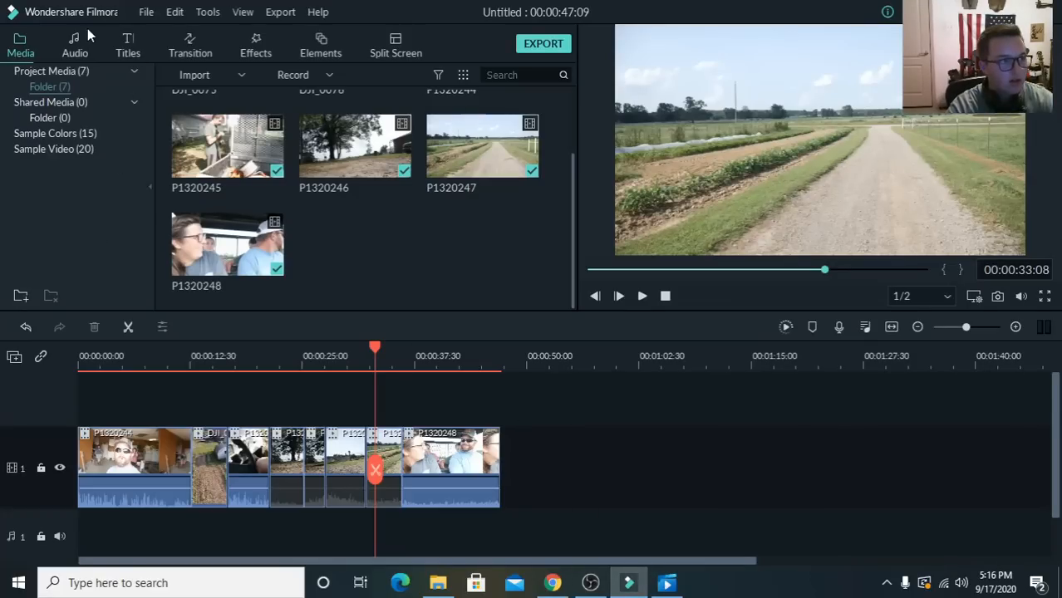
{"action": "left_click", "coordinate": [73, 48]}
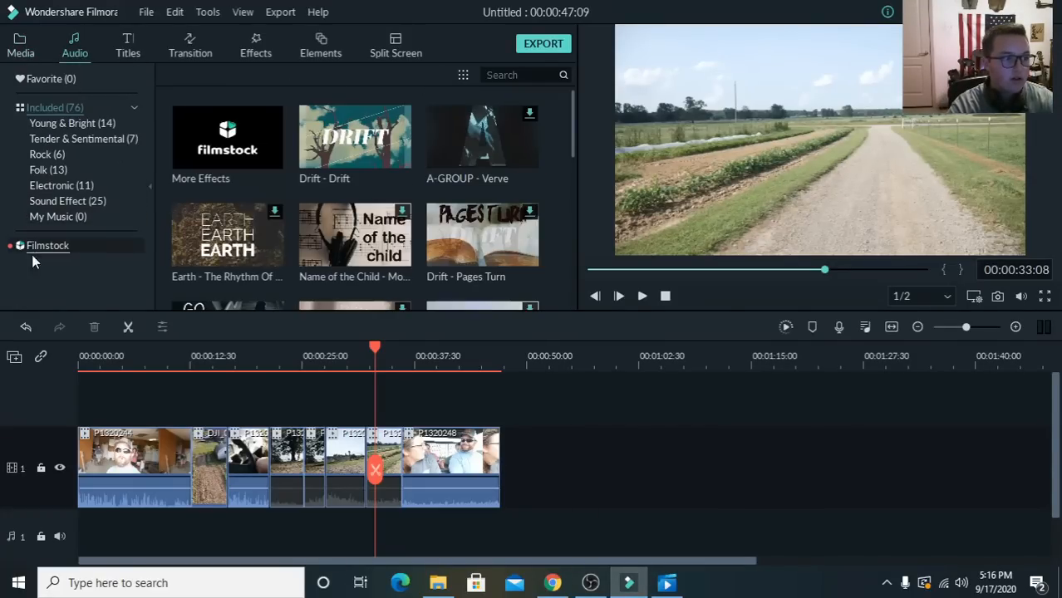
{"action": "left_click", "coordinate": [74, 223]}
{"action": "left_click", "coordinate": [331, 169]}
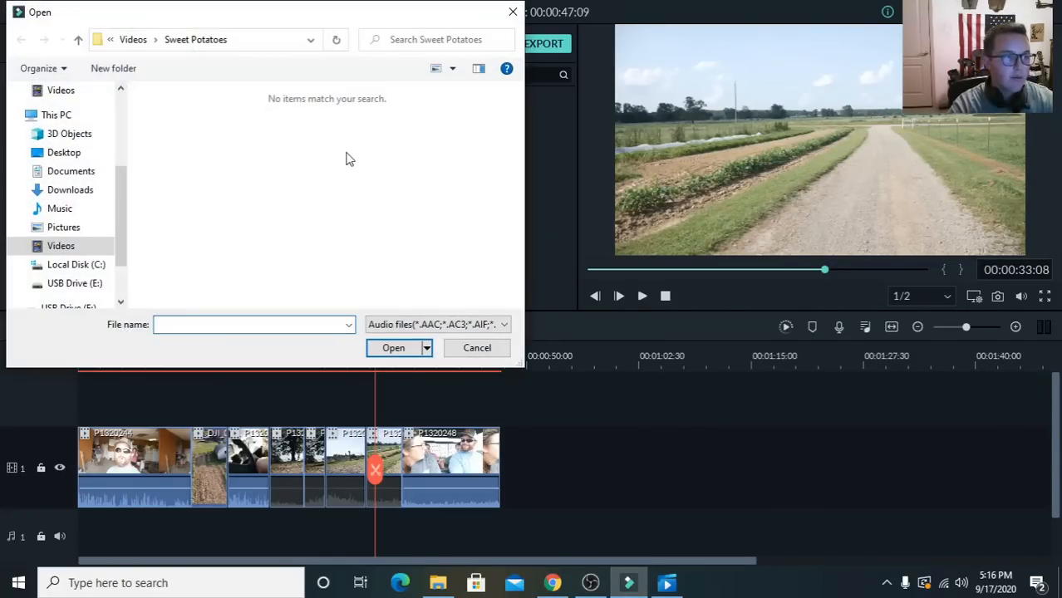
{"action": "left_click", "coordinate": [78, 191]}
{"action": "double_click", "coordinate": [233, 137]}
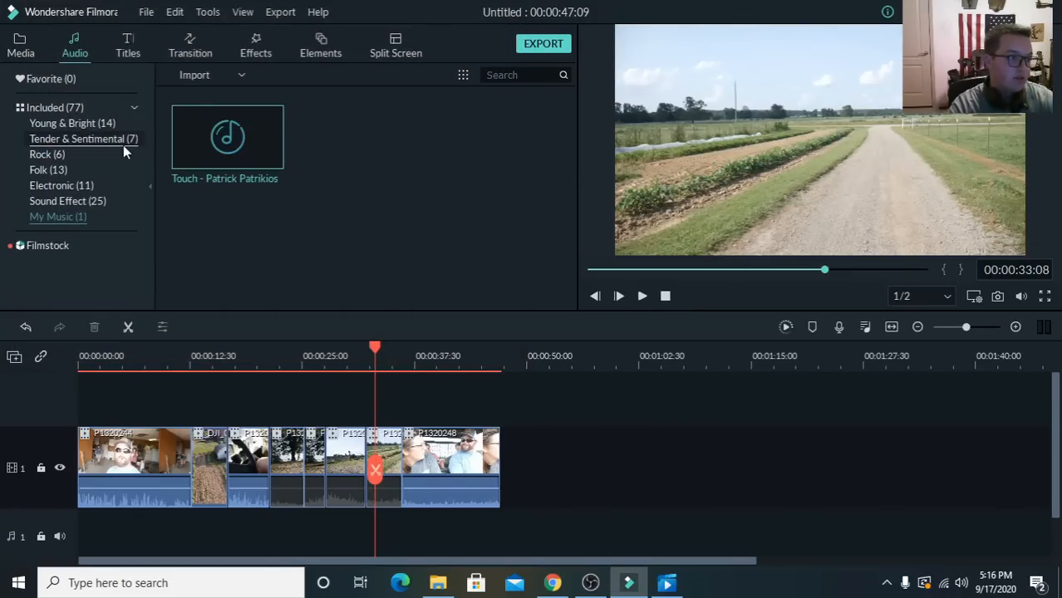
Find the Touch track in the My Music category and preview it.
{"action": "left_click", "coordinate": [96, 104]}
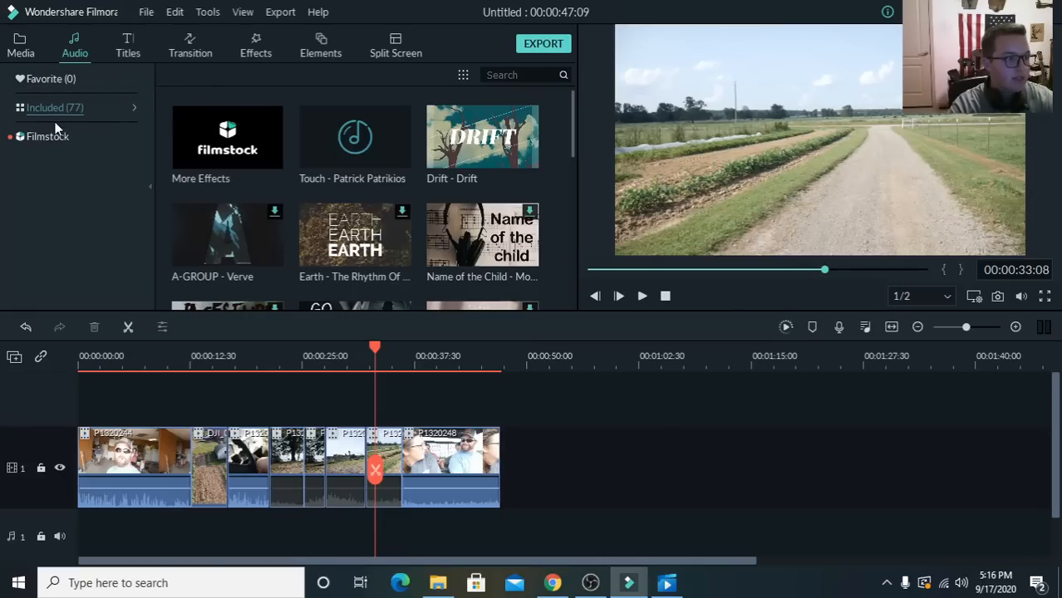
{"action": "left_click", "coordinate": [105, 106]}
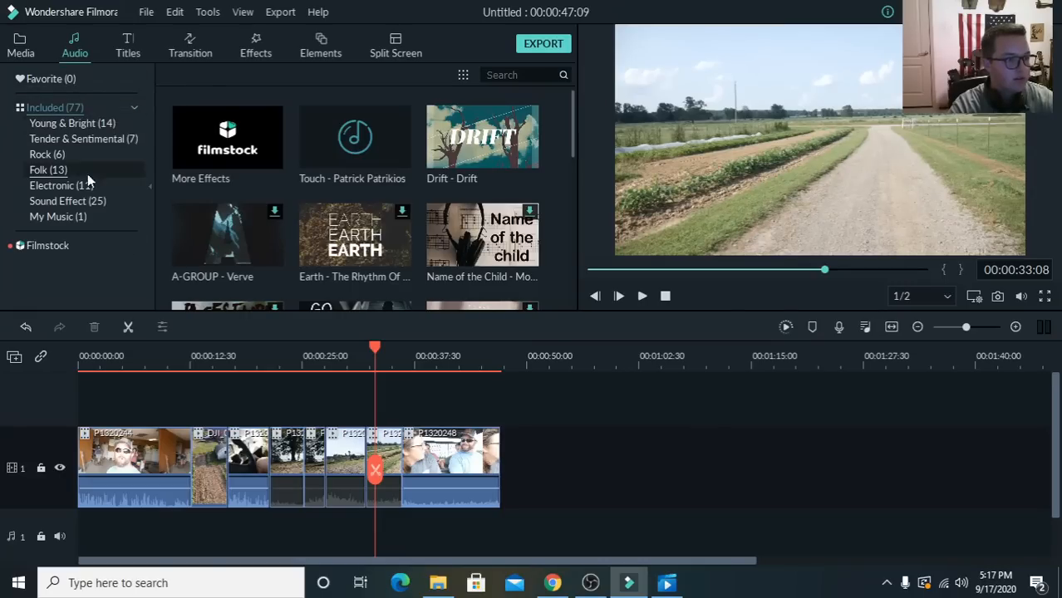
{"action": "left_click", "coordinate": [72, 213]}
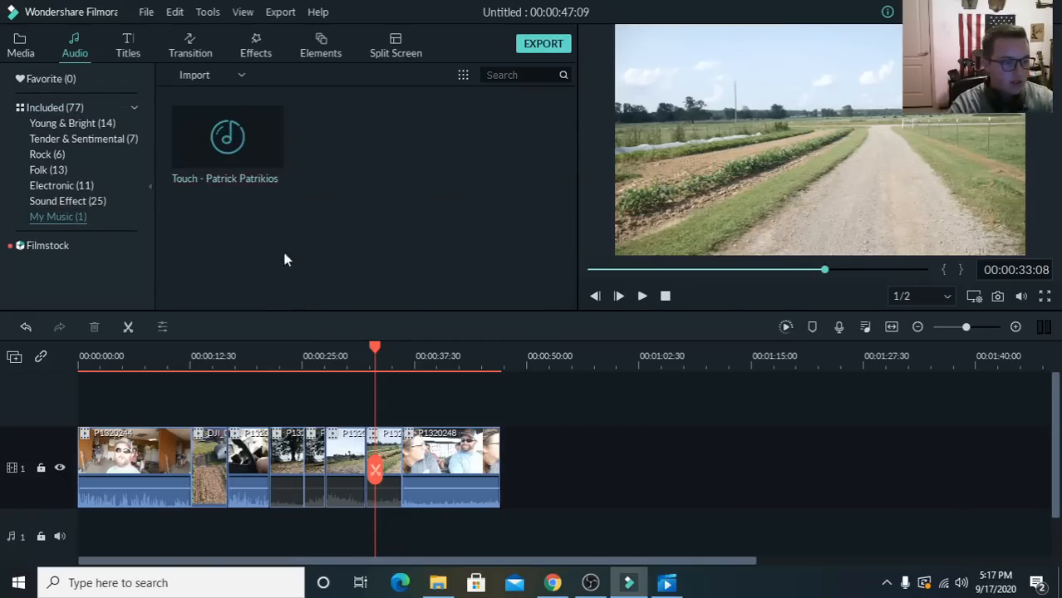
{"action": "left_click", "coordinate": [257, 147]}
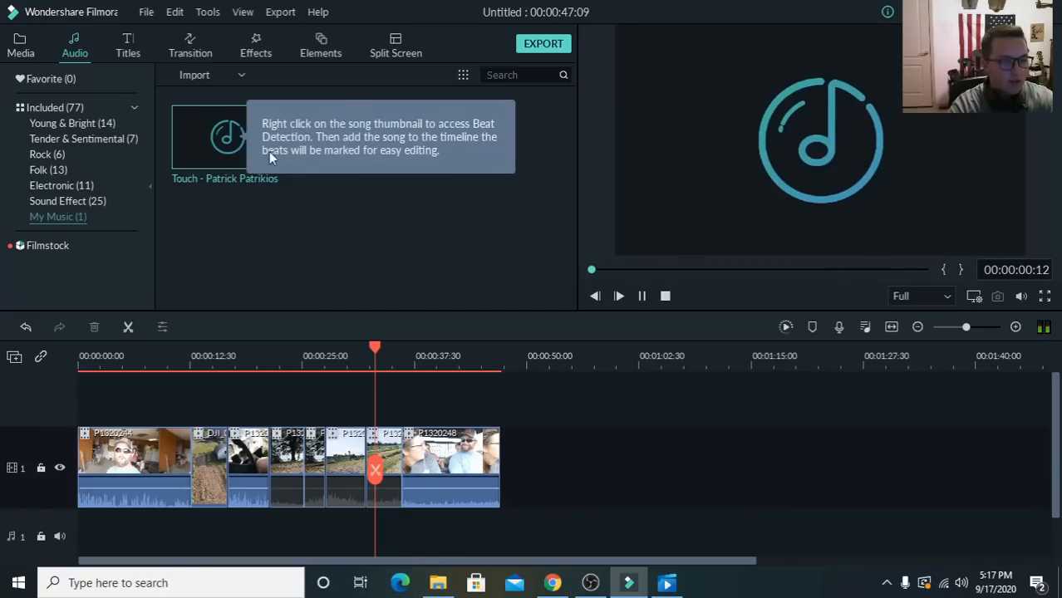
{"action": "left_click", "coordinate": [621, 270]}
{"action": "left_click", "coordinate": [643, 297]}
{"action": "left_click", "coordinate": [642, 297]}
Place the Touch track on audio track 1, starting at about 00:00:04:35 under the P1320244 clip.
{"action": "left_click_drag", "start_coordinate": [267, 162], "coordinate": [119, 500]}
{"action": "left_click", "coordinate": [272, 359]}
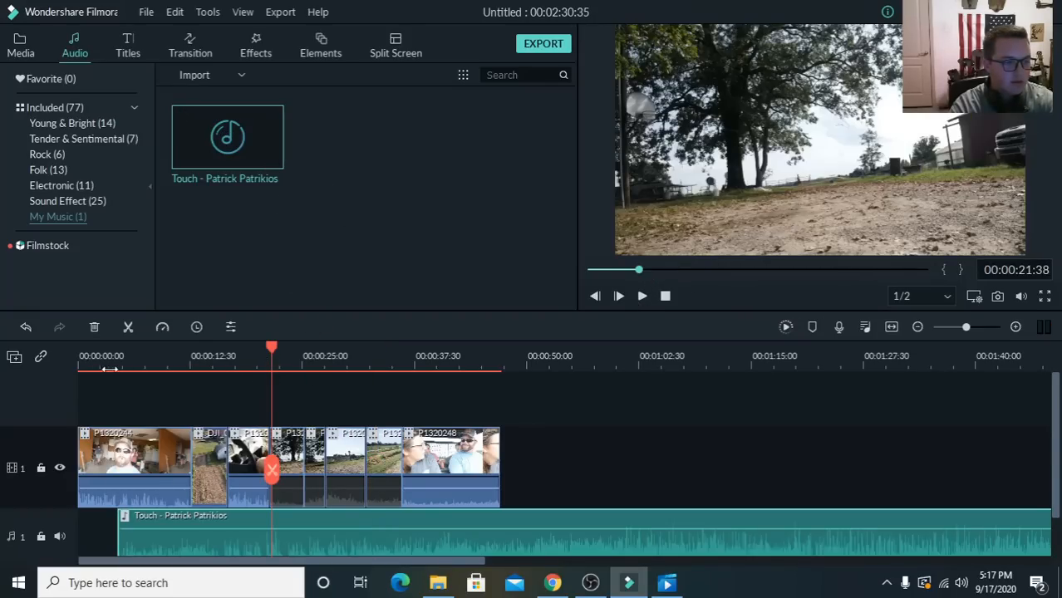
{"action": "left_click", "coordinate": [99, 370]}
{"action": "key", "text": "Down"}
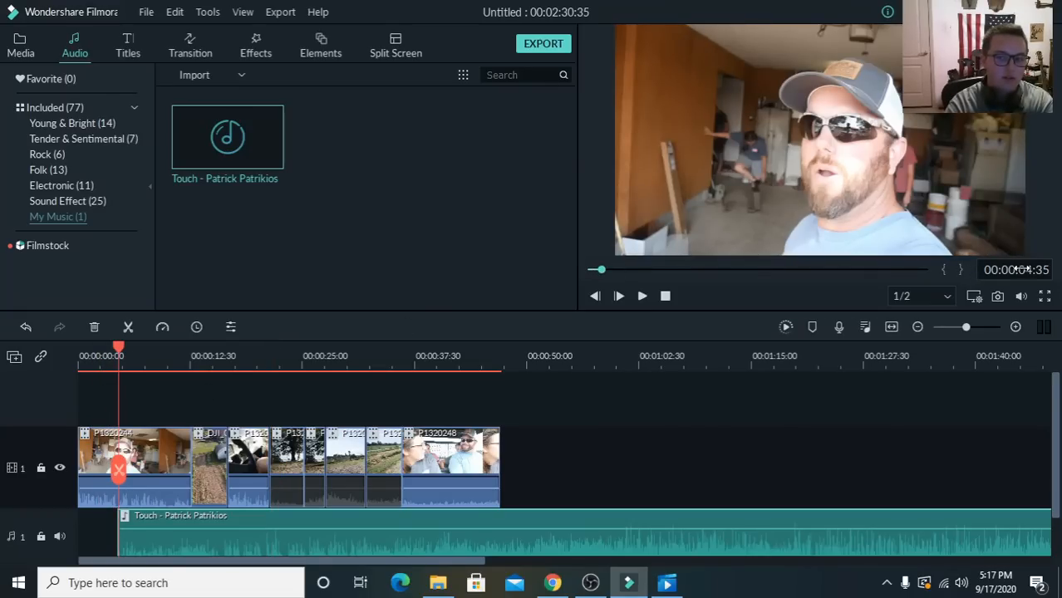
Cut away the opening of the Touch track up to 00:00:33:09 and move the remainder to the start of the DJI_0076 clip.
{"action": "left_click", "coordinate": [193, 362]}
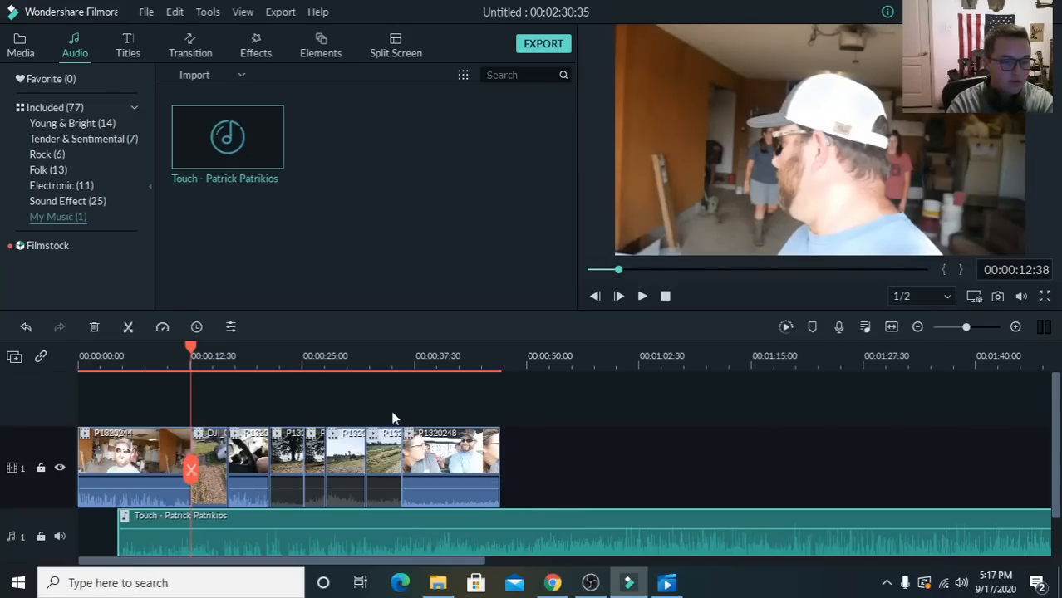
{"action": "left_click", "coordinate": [376, 365]}
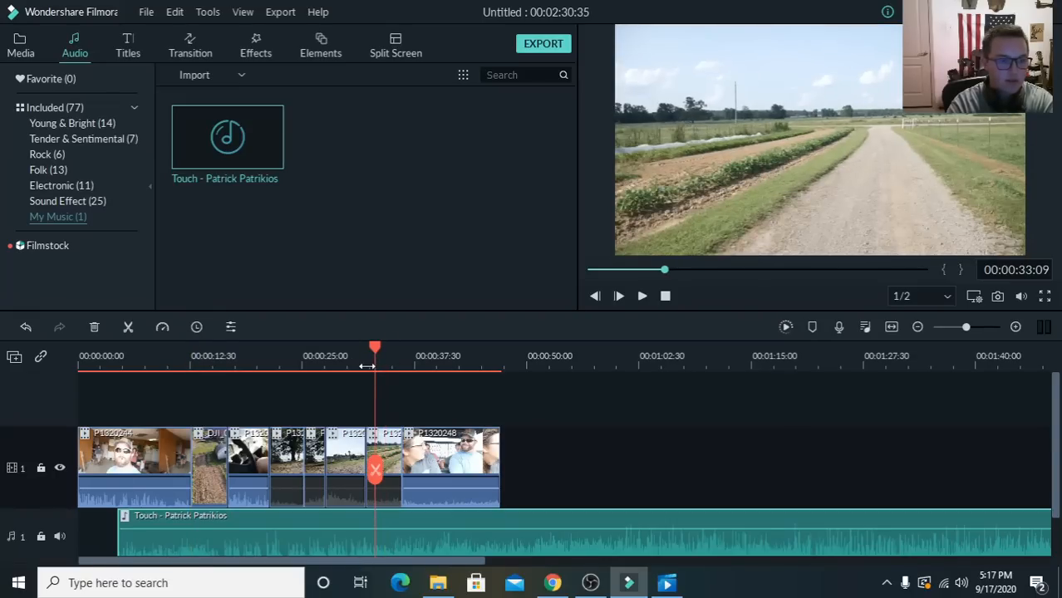
{"action": "left_click", "coordinate": [377, 478]}
{"action": "left_click", "coordinate": [355, 540]}
{"action": "key", "text": "Delete"}
{"action": "left_click_drag", "start_coordinate": [391, 540], "coordinate": [216, 524]}
Play the sequence from the DJI_0076 clip into P1320248 to check how the music fits the clips.
{"action": "left_click", "coordinate": [192, 366]}
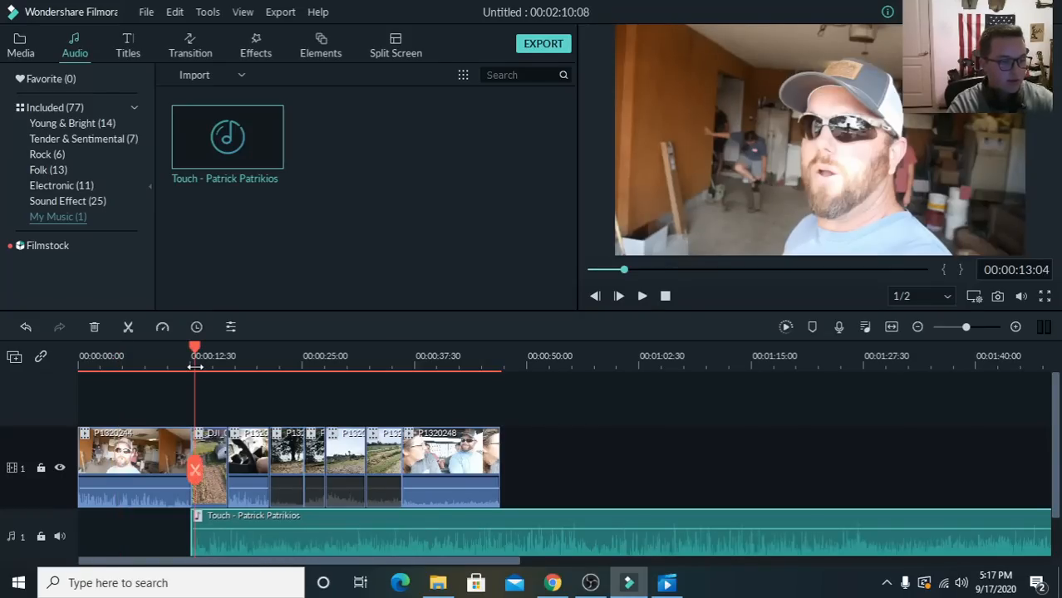
{"action": "key", "text": "space"}
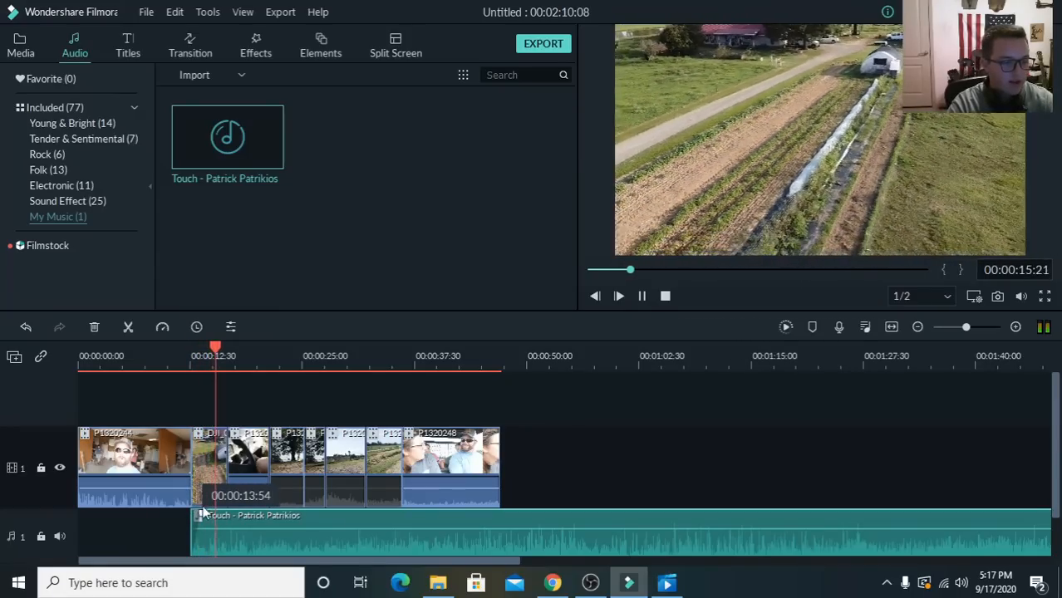
{"action": "left_click", "coordinate": [178, 357]}
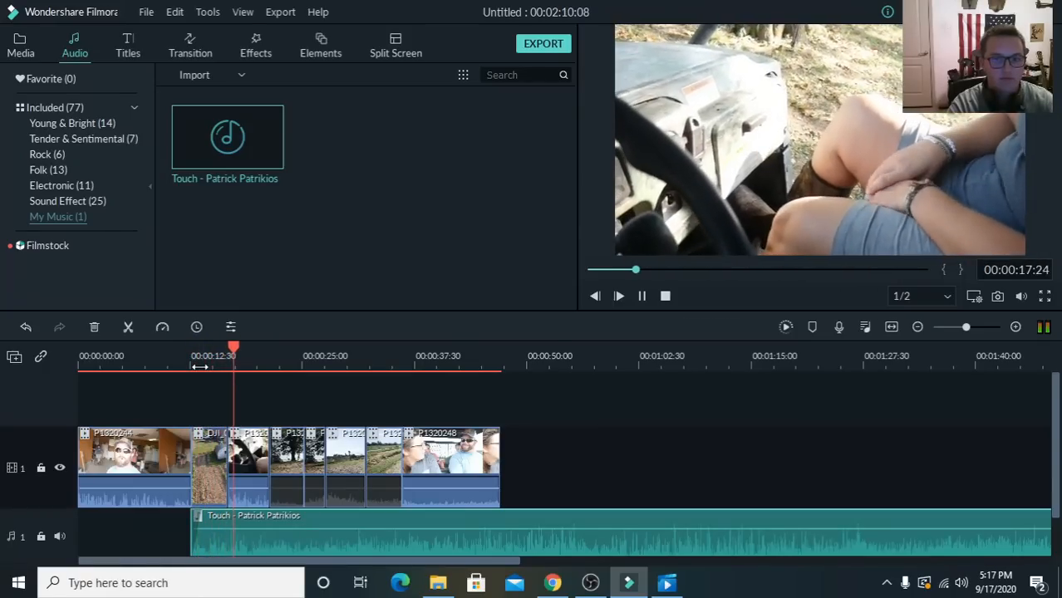
{"action": "key", "text": "space"}
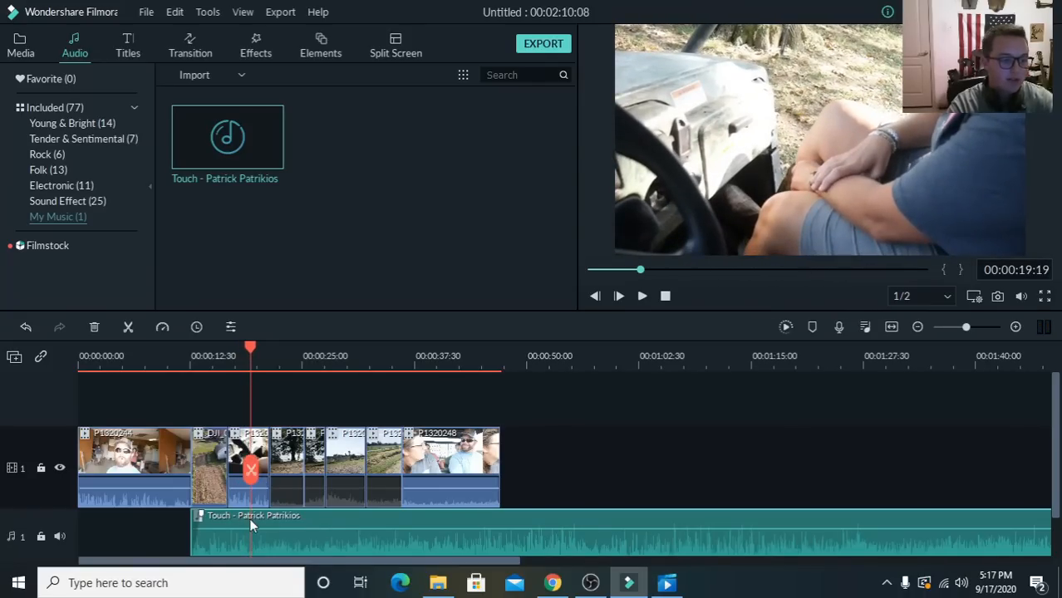
{"action": "key", "text": "space"}
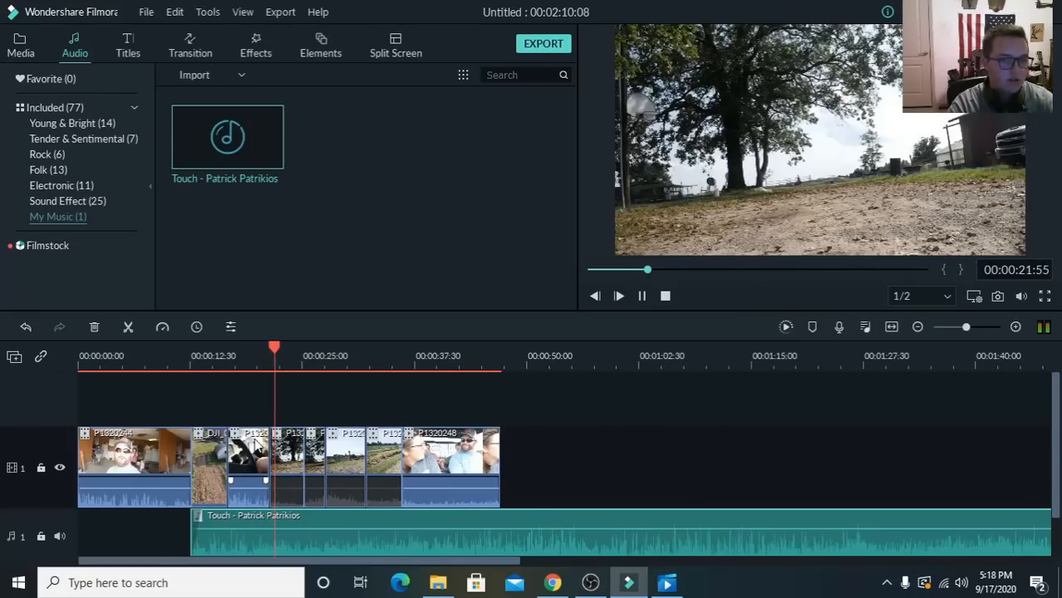
{"action": "key", "text": "space"}
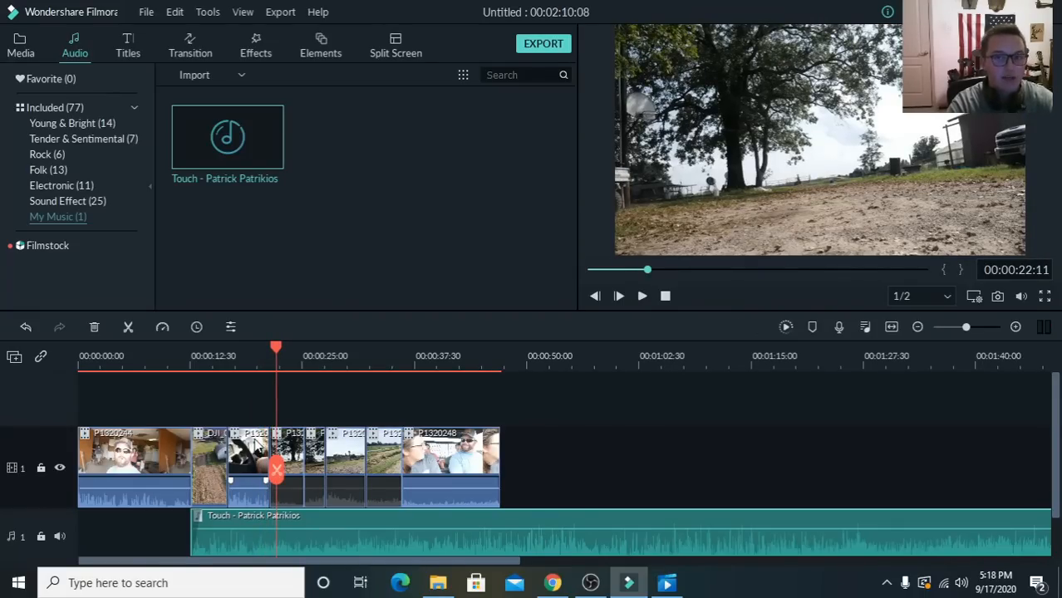
{"action": "key", "text": "space"}
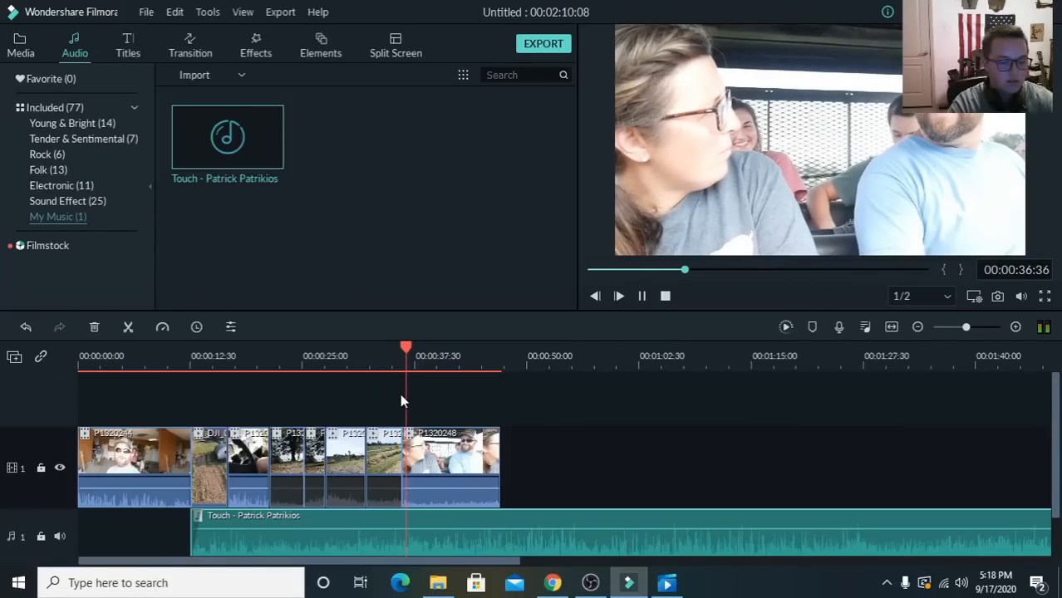
{"action": "key", "text": "space"}
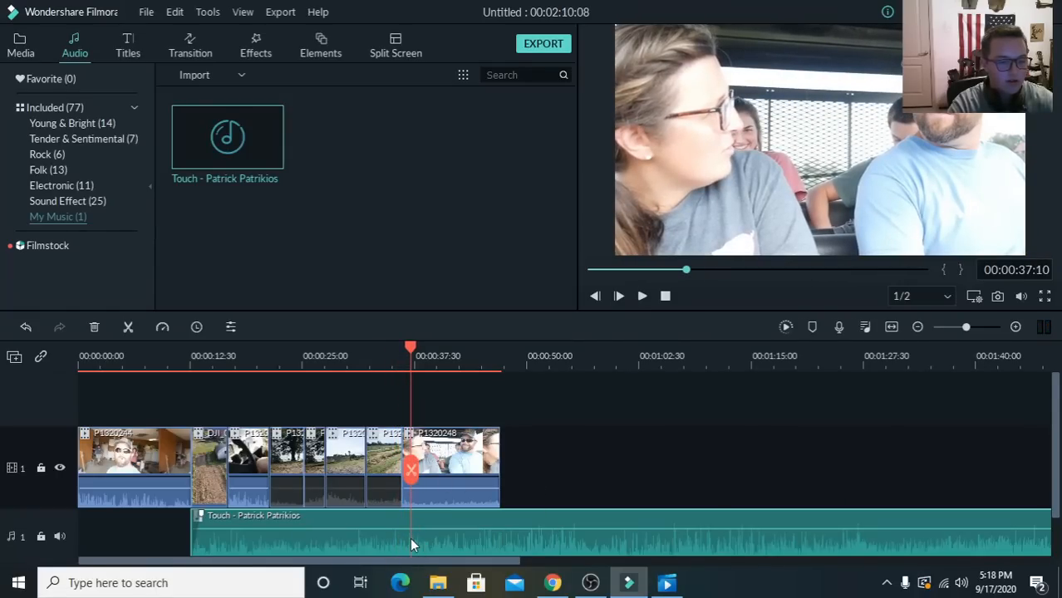
Play on through P1320248, step the playhead back to 00:00:40:29 and mark that point on the Touch track.
{"action": "key", "text": "space"}
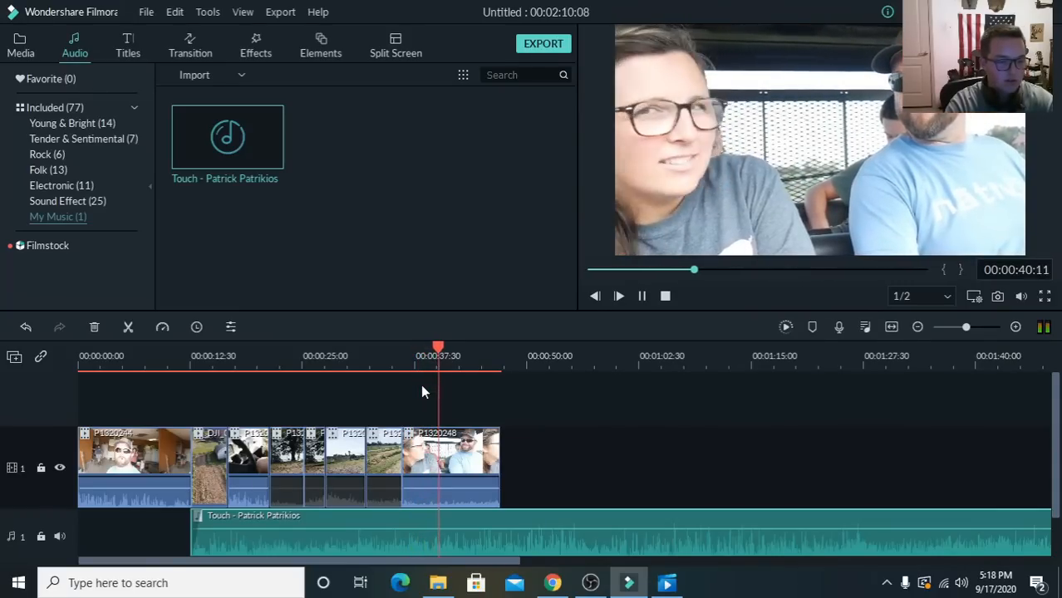
{"action": "key", "text": "space"}
{"action": "key", "text": "Left"}
{"action": "key", "text": "Left"}
{"action": "key", "text": "Left"}
{"action": "key", "text": "Left"}
{"action": "key", "text": "Left"}
{"action": "key", "text": "Left"}
{"action": "key", "text": "Left"}
{"action": "key", "text": "Left"}
{"action": "key", "text": "Left"}
{"action": "key", "text": "Left"}
{"action": "key", "text": "Left"}
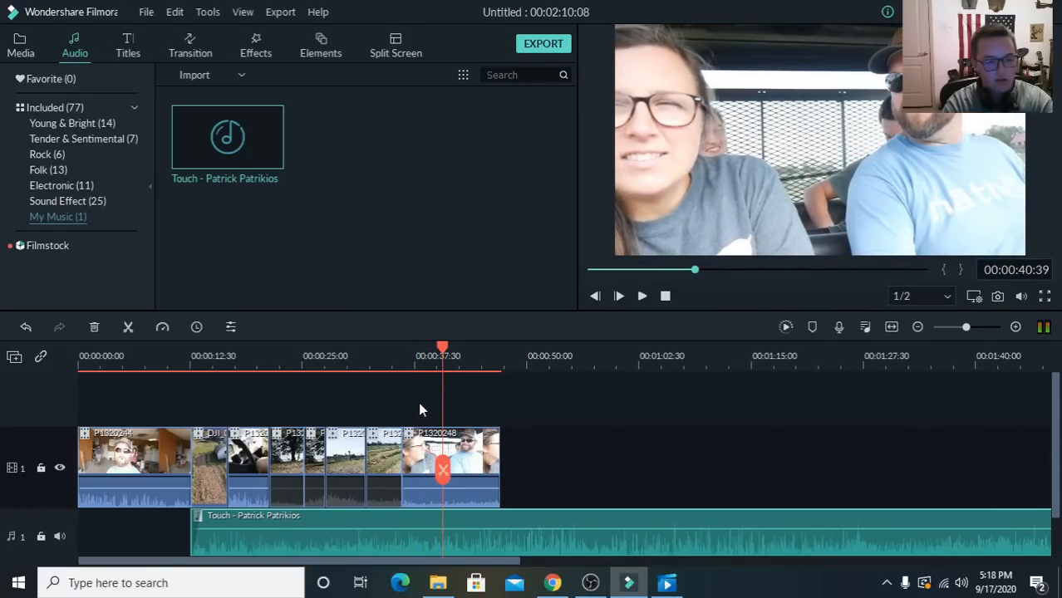
{"action": "key", "text": "Left"}
{"action": "key", "text": "Left"}
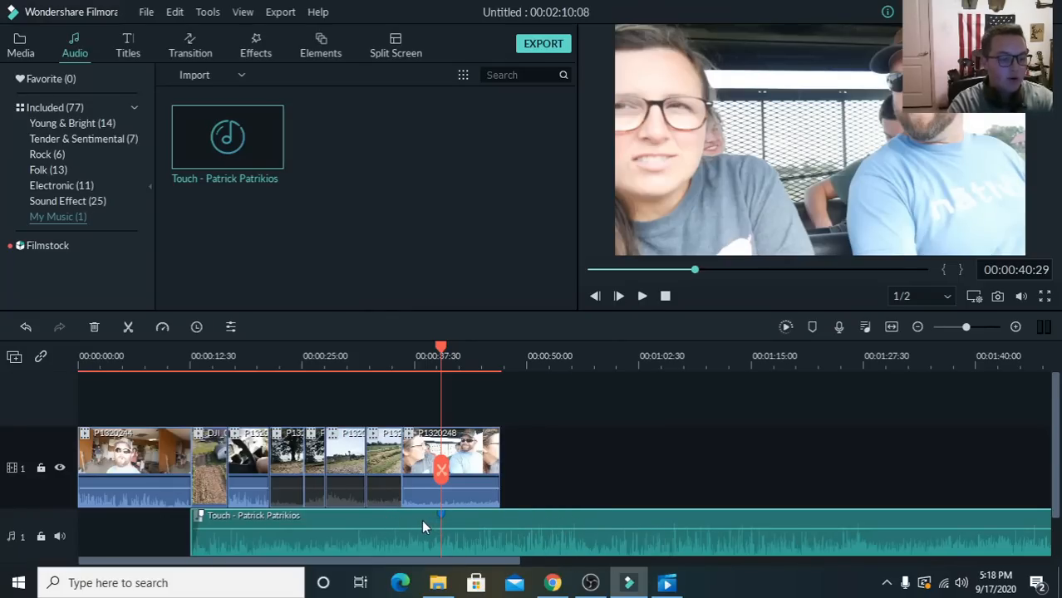
Shift the Touch track earlier so its marker lines up with the start of P1320248, and set the playhead to 00:00:13:09.
{"action": "left_click_drag", "start_coordinate": [420, 518], "coordinate": [350, 514]}
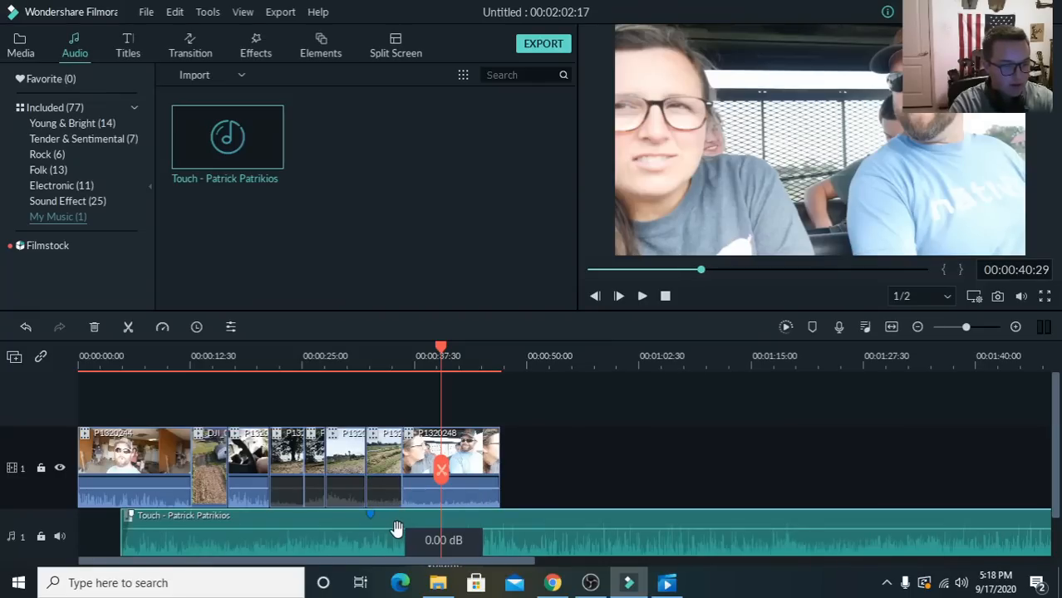
{"action": "left_click_drag", "start_coordinate": [400, 514], "coordinate": [442, 516]}
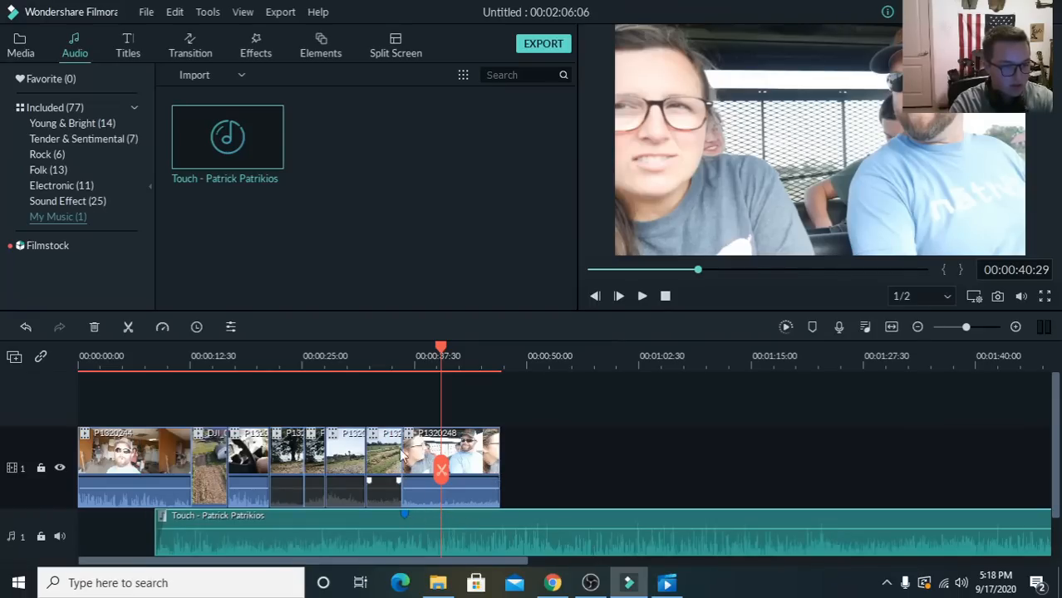
{"action": "left_click", "coordinate": [192, 362]}
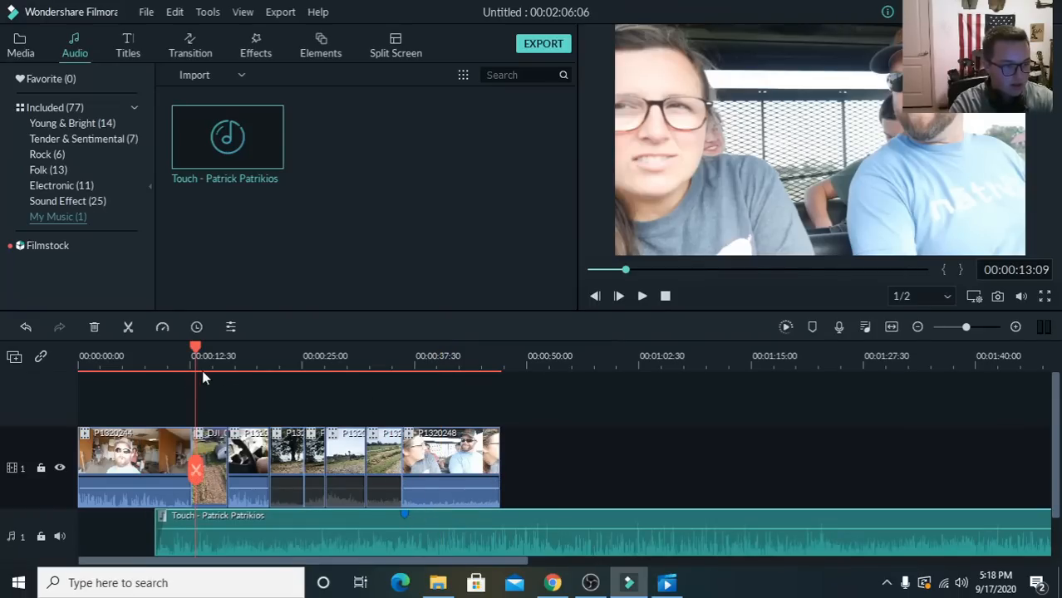
Split the Touch track at the start of the DJI_0076 clip, 00:00:12:42, and delete the part before it.
{"action": "key", "text": "ctrl+b"}
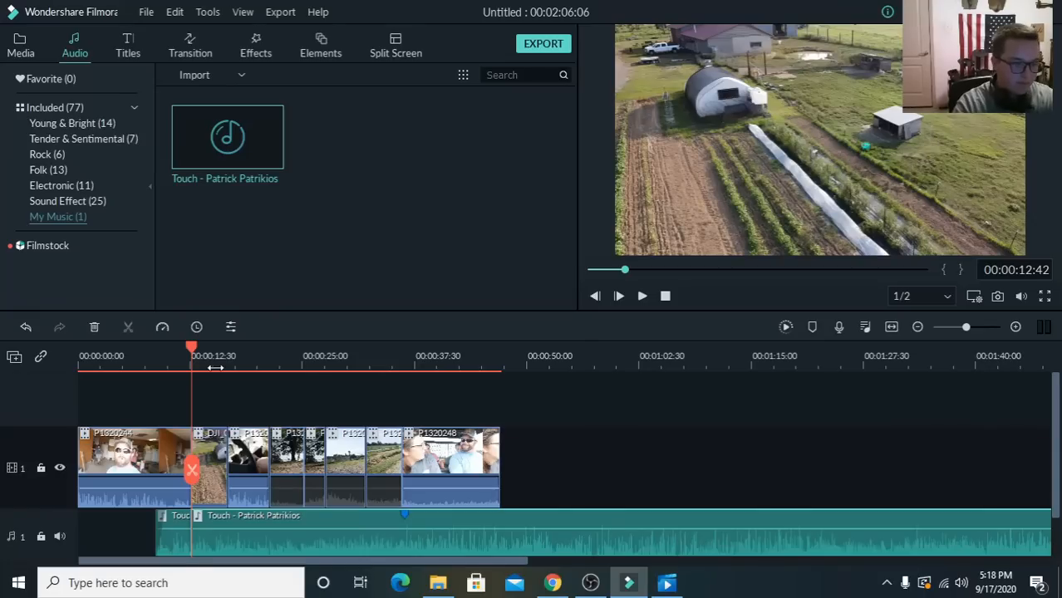
{"action": "left_click", "coordinate": [185, 536]}
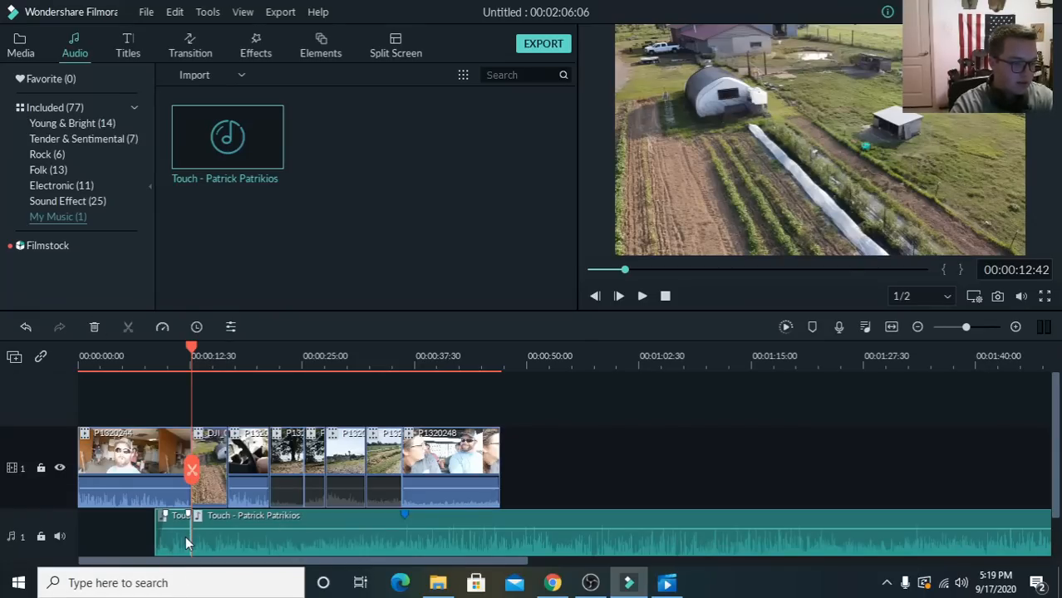
{"action": "key", "text": "Delete"}
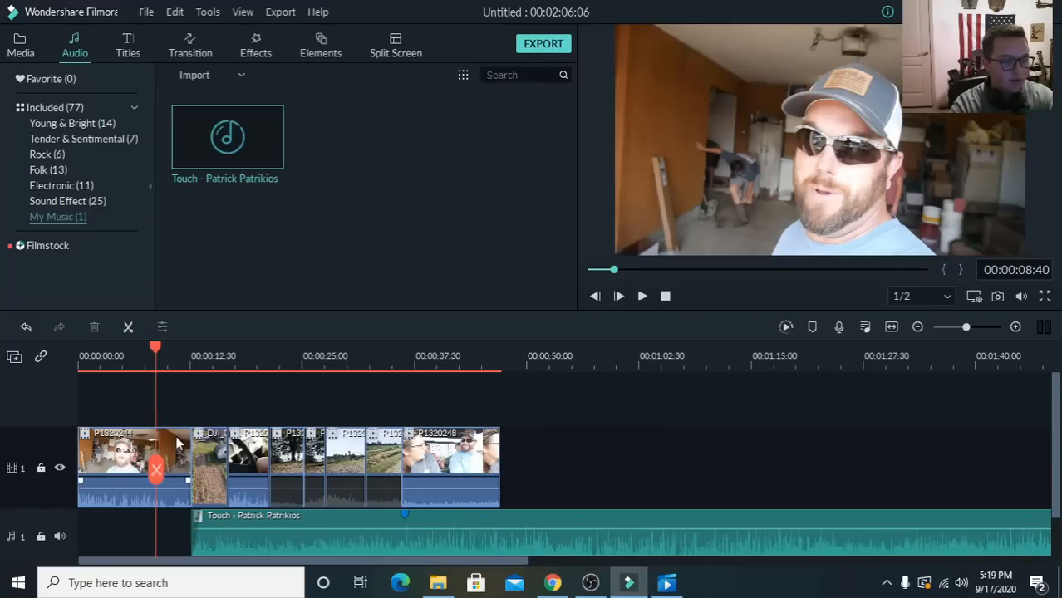
Split the Touch track at 00:00:36:57, just inside P1320248, and delete everything after the cut.
{"action": "left_click", "coordinate": [407, 358]}
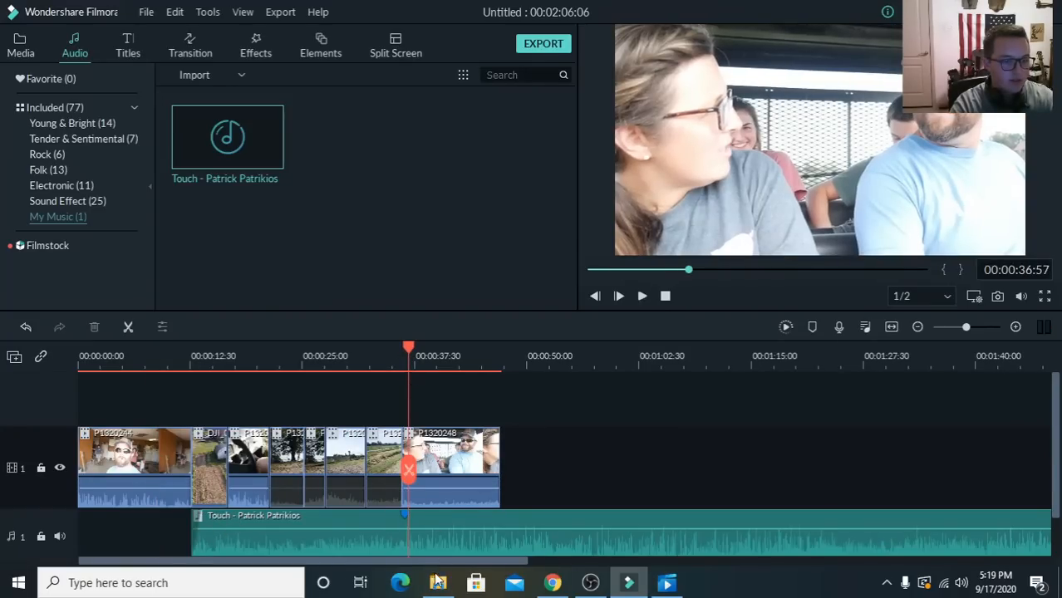
{"action": "left_click", "coordinate": [421, 548]}
{"action": "key", "text": "ctrl+b"}
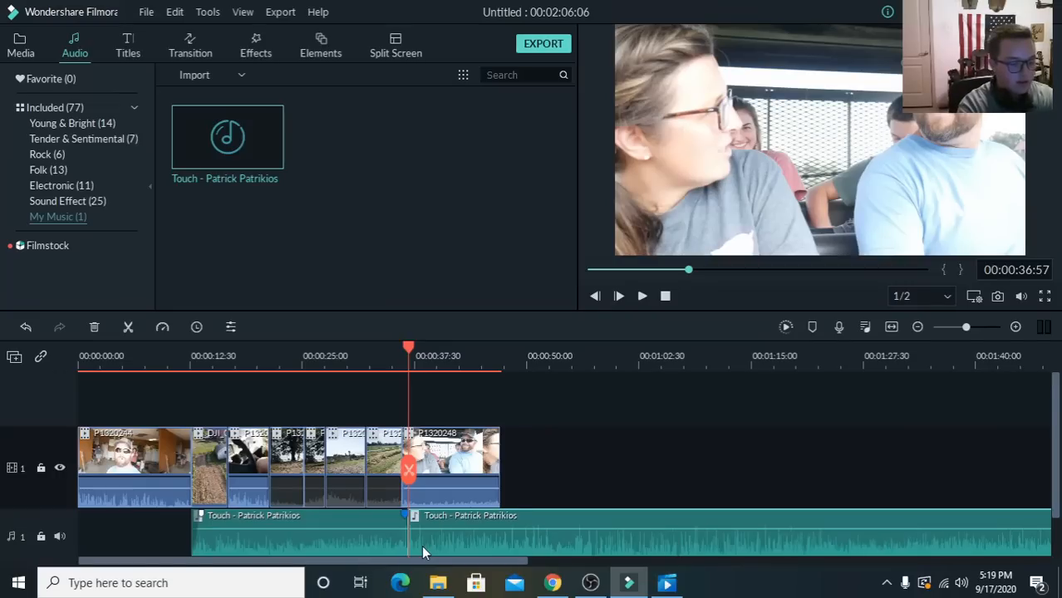
{"action": "key", "text": "Delete"}
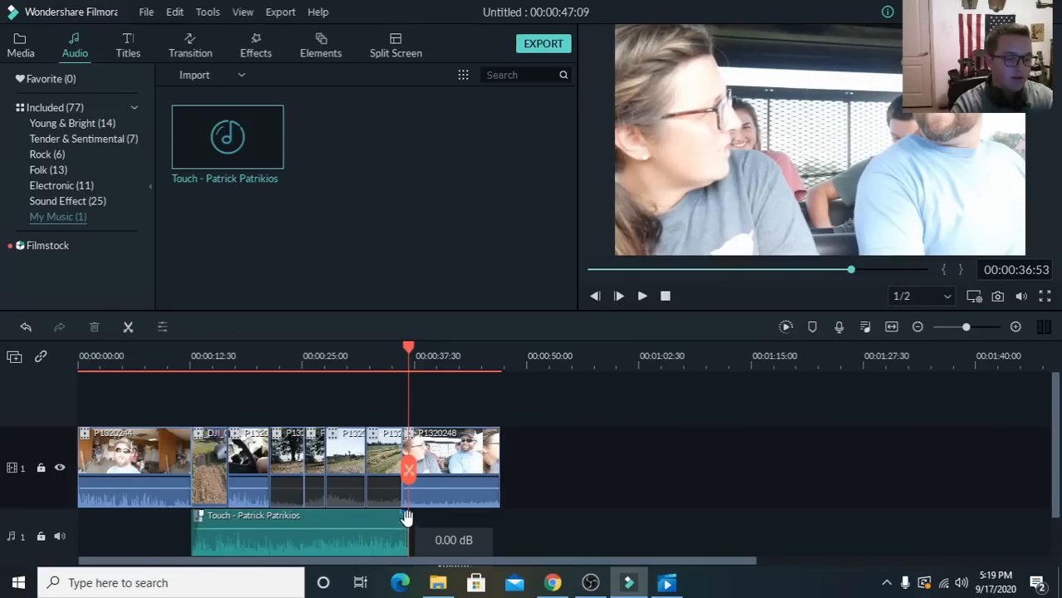
Remove the marker from the Touch track and give the track short fades at its start and end.
{"action": "left_click", "coordinate": [403, 514]}
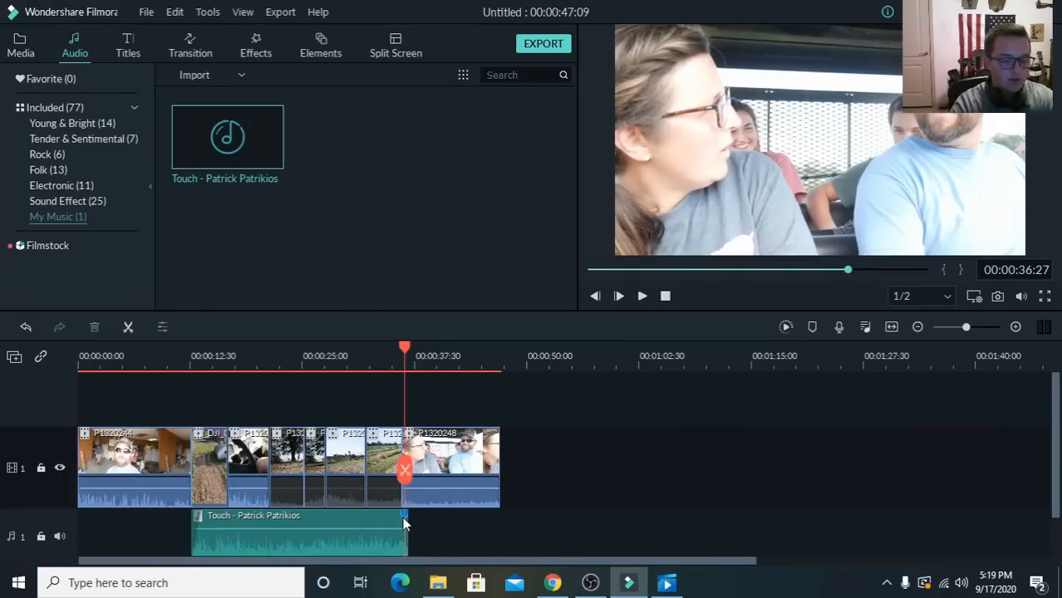
{"action": "left_click_drag", "start_coordinate": [398, 519], "coordinate": [405, 515]}
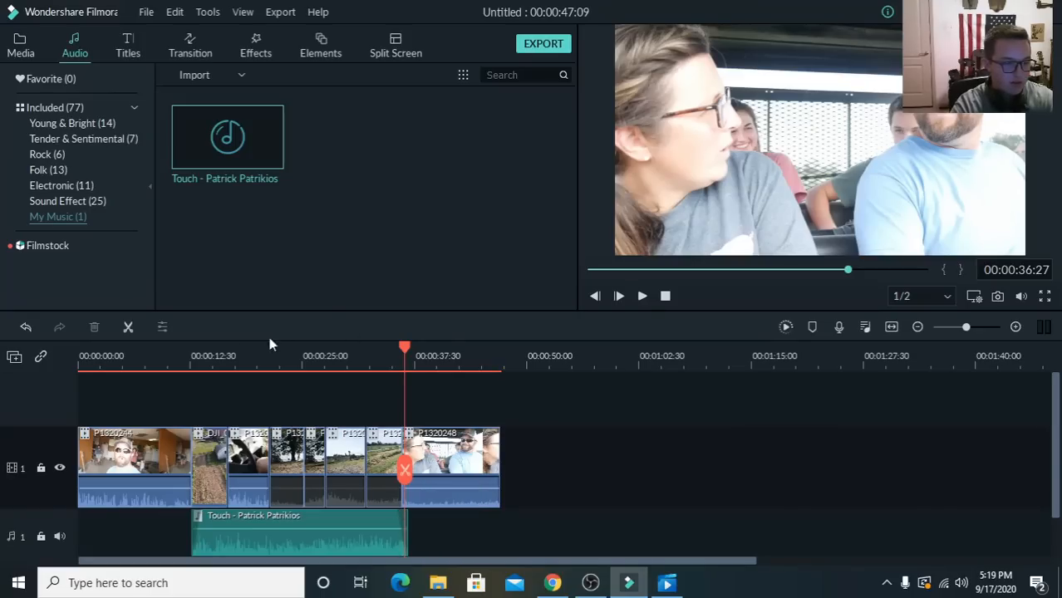
{"action": "left_click", "coordinate": [190, 364]}
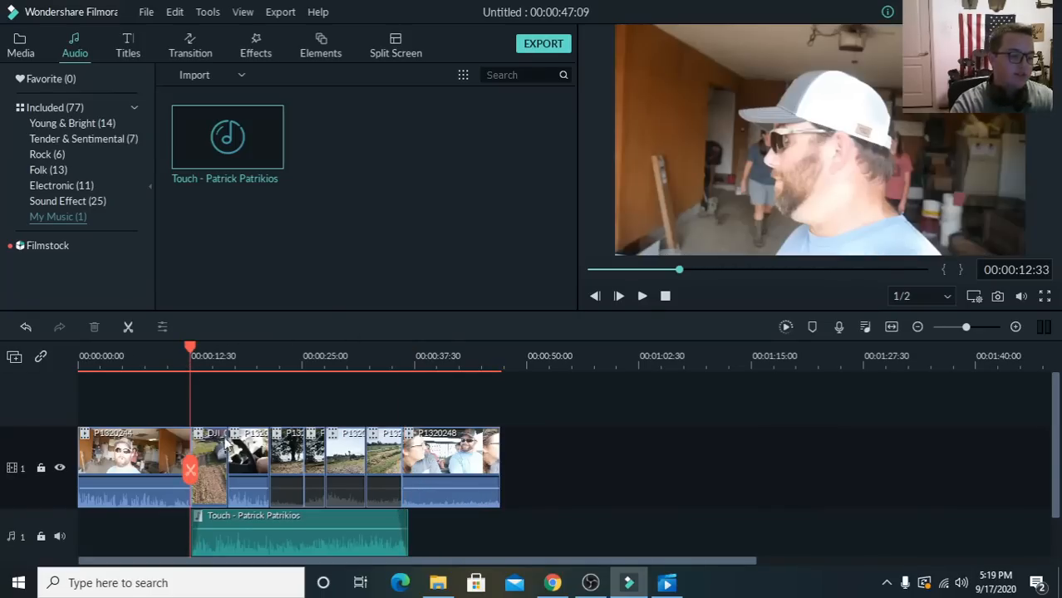
Add a volume keyframe to the Touch track at 00:00:16:45, where the clip after DJI_0076 begins.
{"action": "left_click", "coordinate": [229, 368]}
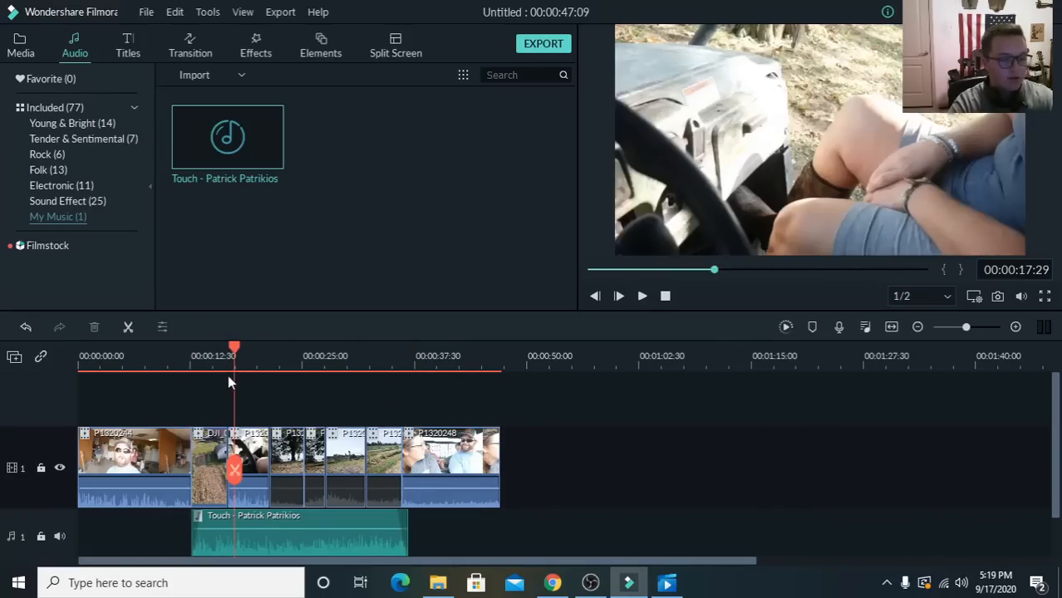
{"action": "left_click", "coordinate": [246, 547]}
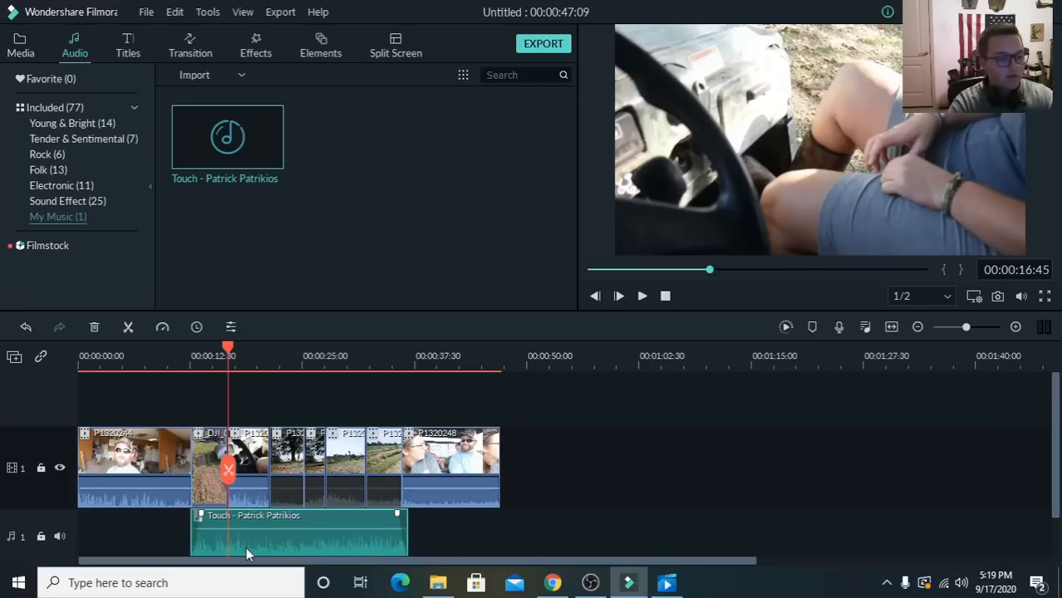
{"action": "double_click", "coordinate": [264, 543]}
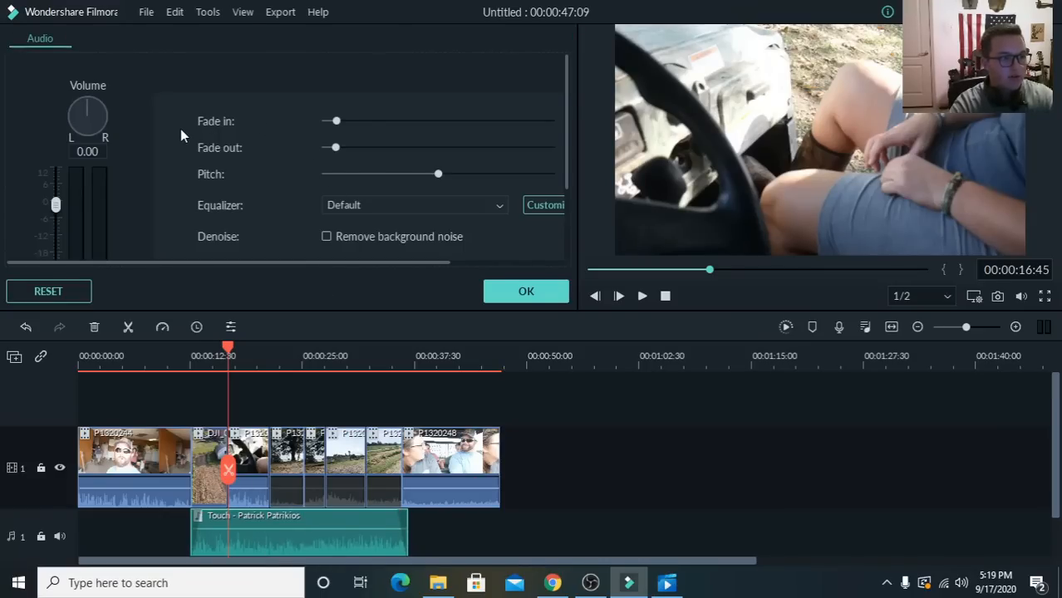
{"action": "scroll", "coordinate": [182, 136], "scroll_direction": "down", "scroll_amount": 2}
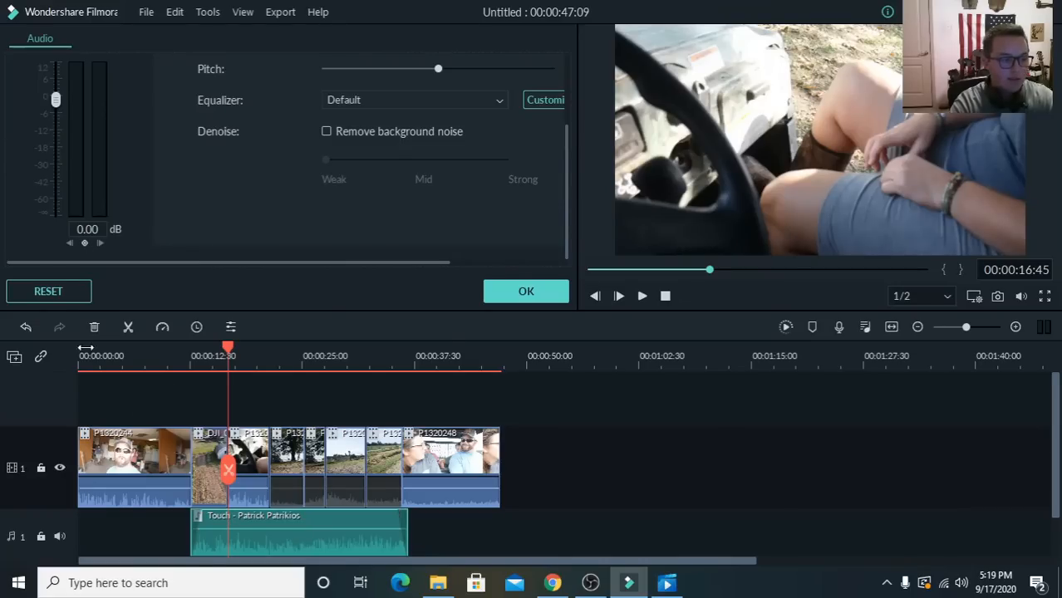
{"action": "left_click", "coordinate": [84, 244]}
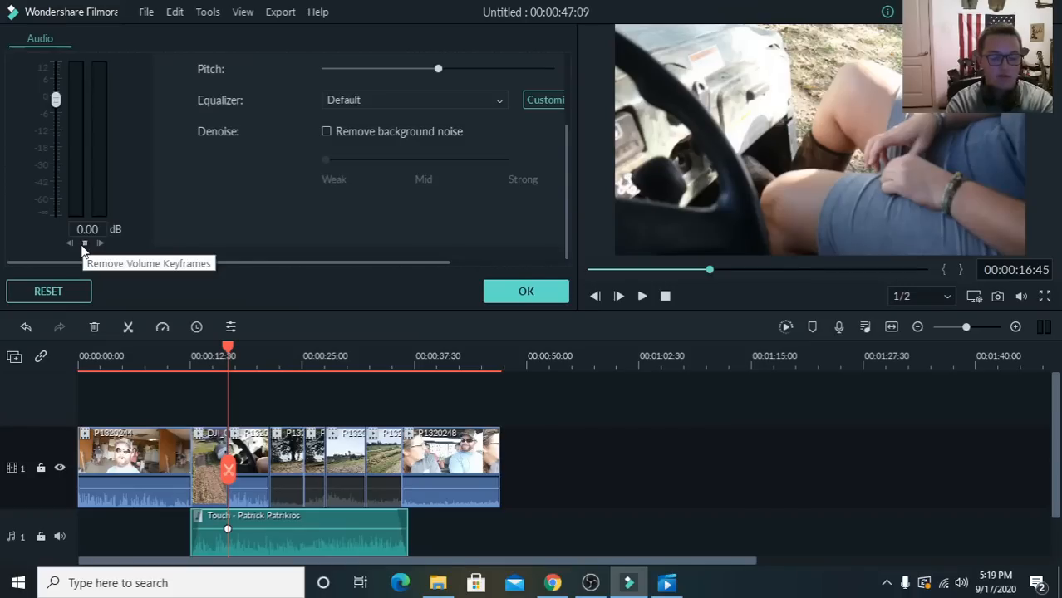
Add volume keyframes to the Touch track at 00:00:17:12 and at the end of that clip, 00:00:21:24.
{"action": "key", "text": "Right"}
{"action": "key", "text": "Right"}
{"action": "key", "text": "Right"}
{"action": "key", "text": "Right"}
{"action": "key", "text": "Right"}
{"action": "key", "text": "Right"}
{"action": "key", "text": "Right"}
{"action": "key", "text": "Right"}
{"action": "key", "text": "Right"}
{"action": "key", "text": "Right"}
{"action": "key", "text": "Right"}
{"action": "key", "text": "Right"}
{"action": "key", "text": "Right"}
{"action": "key", "text": "Right"}
{"action": "key", "text": "Right"}
{"action": "key", "text": "Right"}
{"action": "key", "text": "Right"}
{"action": "key", "text": "Right"}
{"action": "key", "text": "Right"}
{"action": "key", "text": "Right"}
{"action": "key", "text": "Right"}
{"action": "key", "text": "Right"}
{"action": "key", "text": "Right"}
{"action": "key", "text": "Right"}
{"action": "key", "text": "Right"}
{"action": "key", "text": "Right"}
{"action": "key", "text": "Right"}
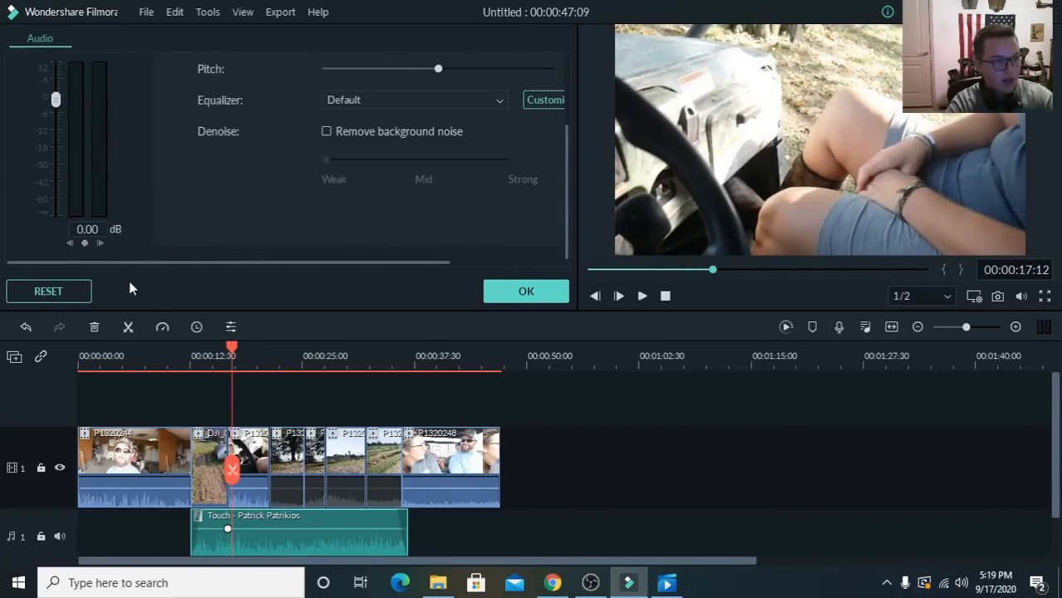
{"action": "key", "text": "Down"}
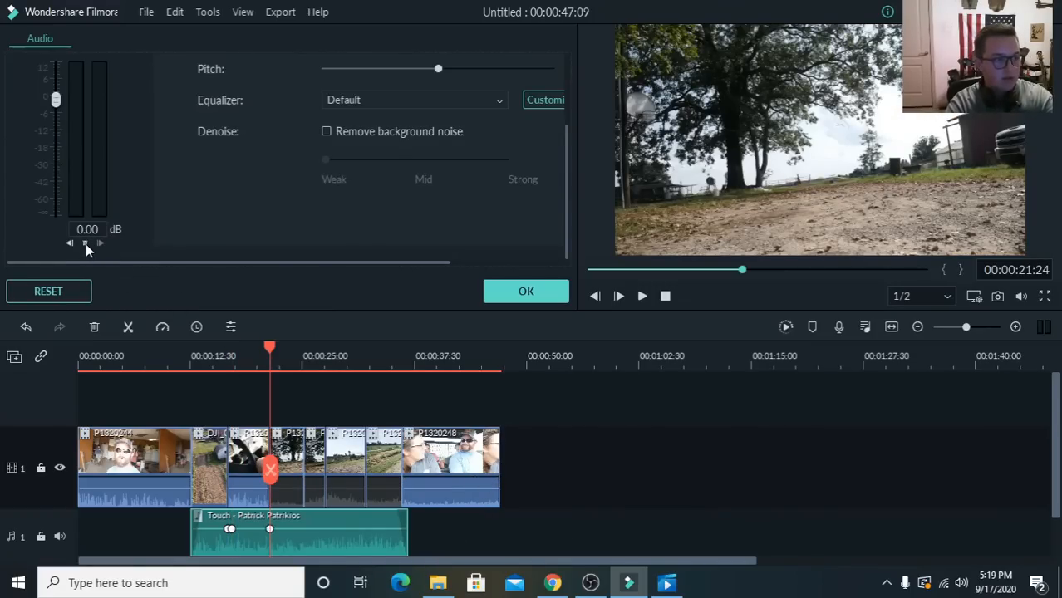
Add a volume keyframe at 00:00:20:58 and lower the Touch track between the two inner keyframes to -6.75 dB.
{"action": "key", "text": "Left"}
{"action": "key", "text": "Left"}
{"action": "key", "text": "Left"}
{"action": "key", "text": "Left"}
{"action": "key", "text": "Left"}
{"action": "key", "text": "Left"}
{"action": "key", "text": "Left"}
{"action": "key", "text": "Left"}
{"action": "key", "text": "Left"}
{"action": "key", "text": "Left"}
{"action": "key", "text": "Left"}
{"action": "key", "text": "Left"}
{"action": "key", "text": "Left"}
{"action": "key", "text": "Left"}
{"action": "key", "text": "Left"}
{"action": "key", "text": "Left"}
{"action": "key", "text": "Left"}
{"action": "key", "text": "Left"}
{"action": "key", "text": "Left"}
{"action": "key", "text": "Left"}
{"action": "key", "text": "Left"}
{"action": "key", "text": "Left"}
{"action": "key", "text": "Left"}
{"action": "key", "text": "Left"}
{"action": "key", "text": "Left"}
{"action": "key", "text": "Left"}
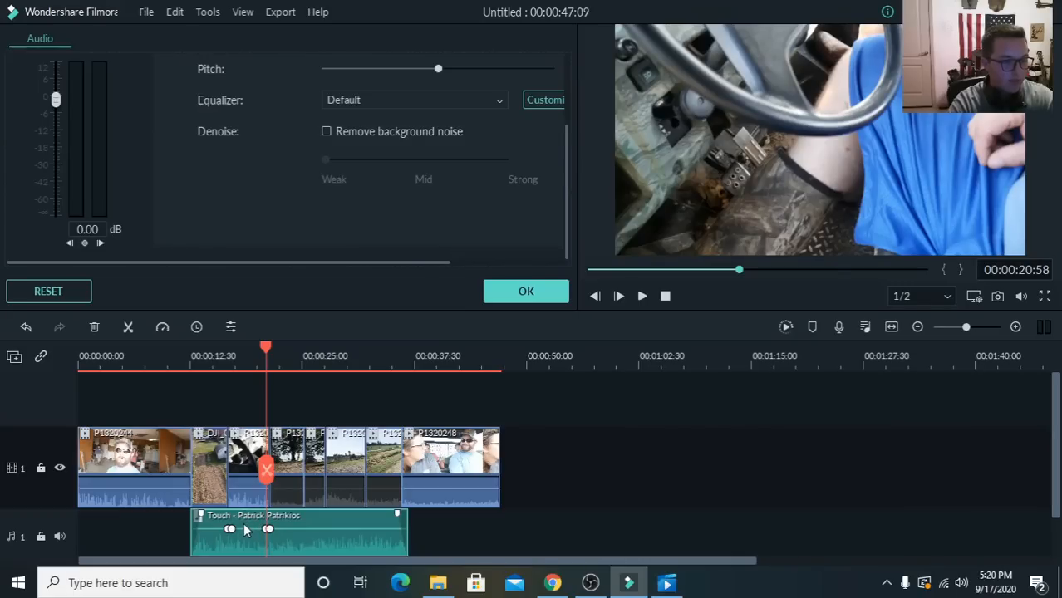
{"action": "left_click_drag", "start_coordinate": [242, 528], "coordinate": [245, 532]}
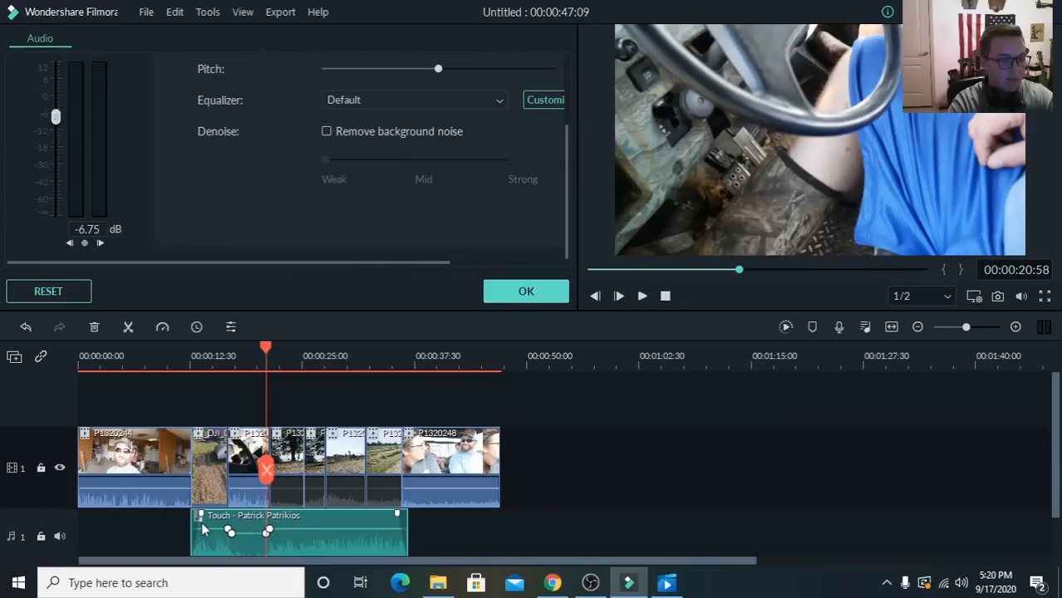
Close the audio settings and play the sequence from 00:00:11:51 into P1320248 to check the music volume dip.
{"action": "left_click", "coordinate": [262, 370]}
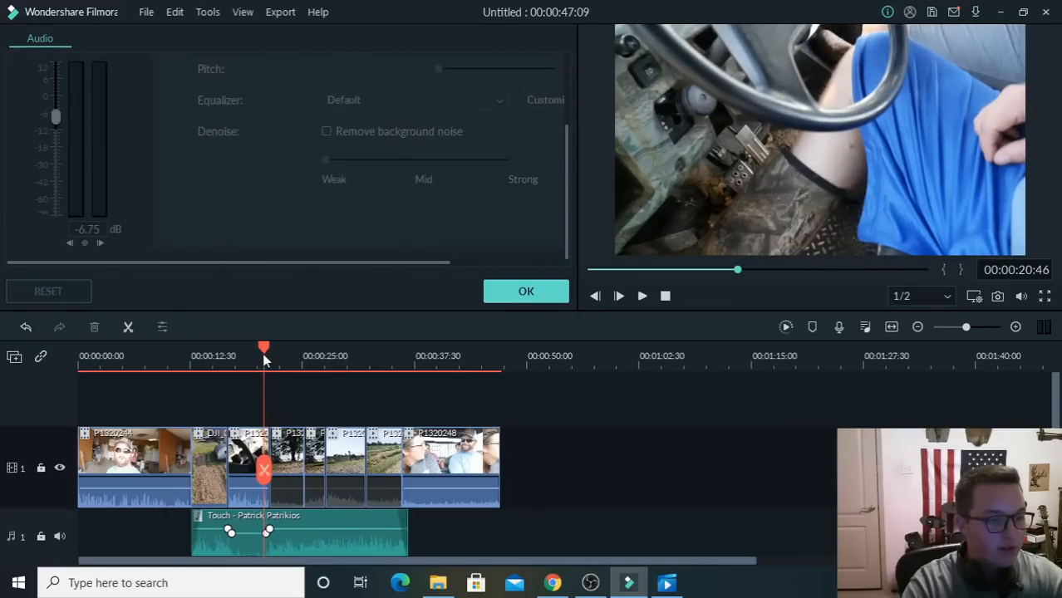
{"action": "left_click", "coordinate": [185, 371]}
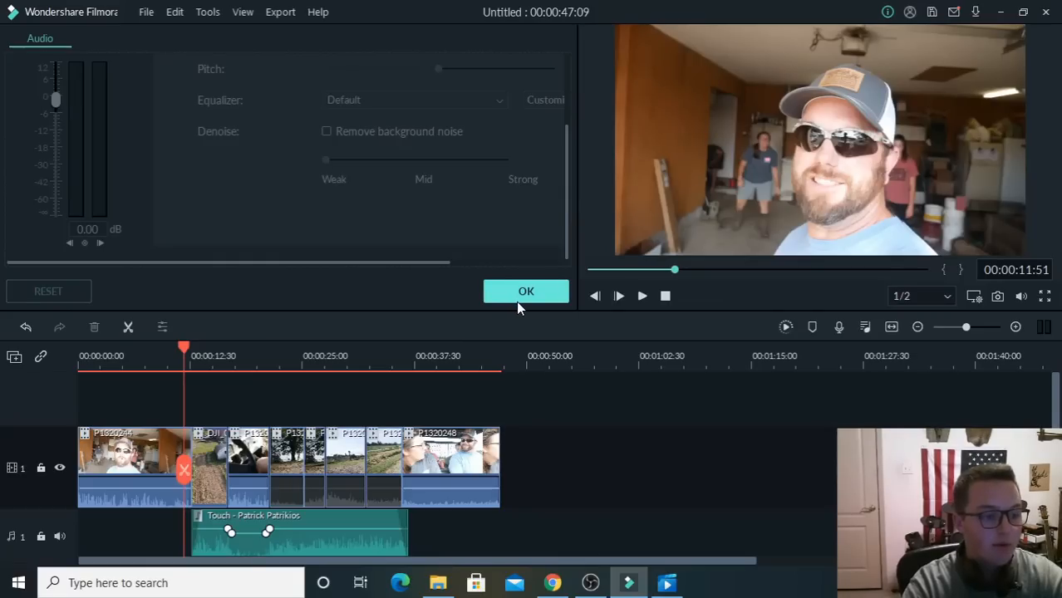
{"action": "left_click", "coordinate": [514, 299]}
{"action": "key", "text": "space"}
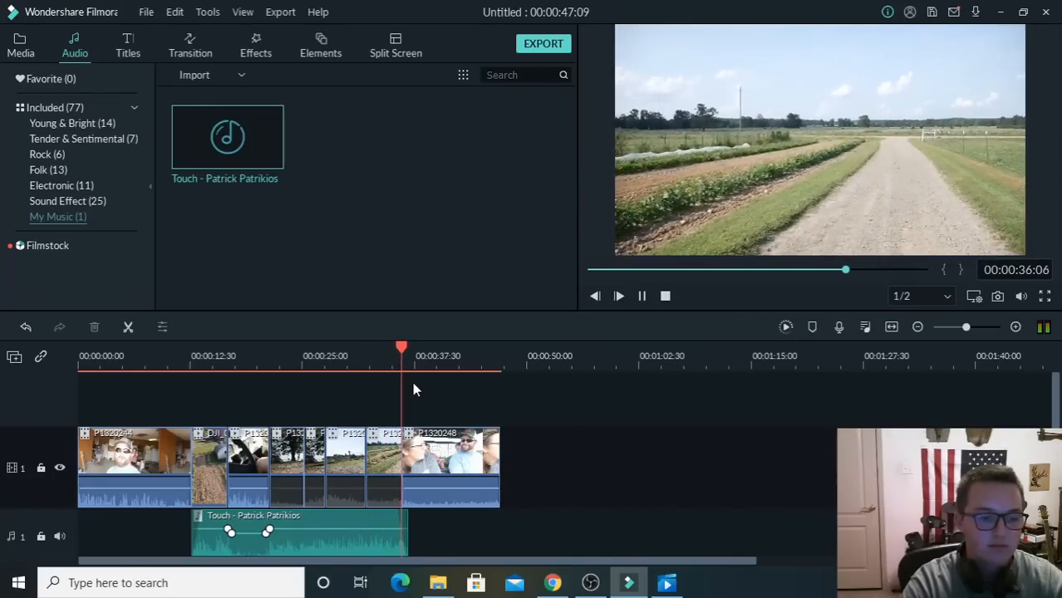
{"action": "key", "text": "space"}
{"action": "left_click", "coordinate": [394, 158]}
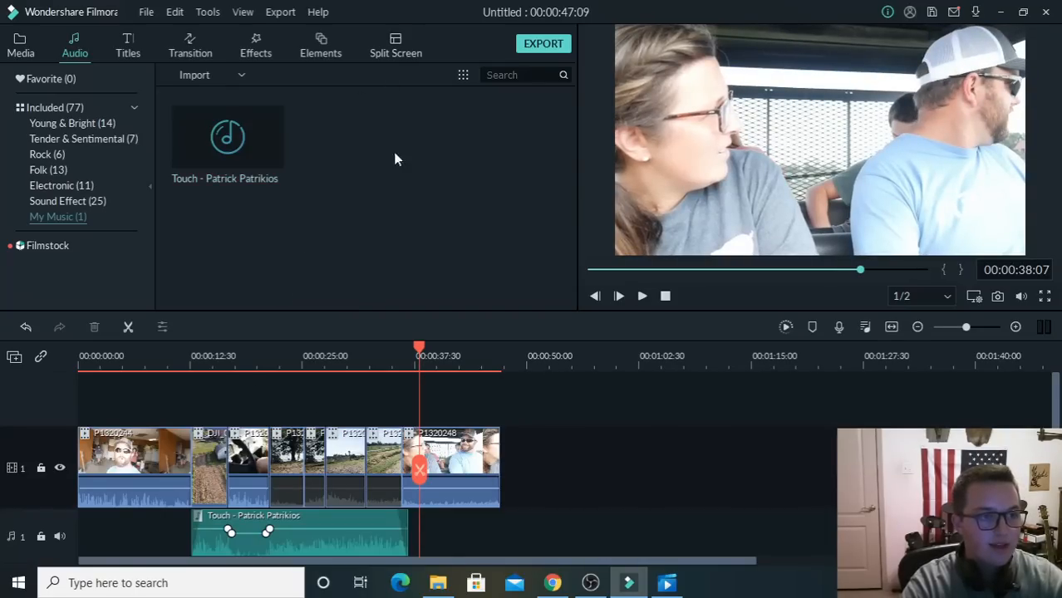
Place a Dissolve transition between the opening clip and DJI_0076, and briefly play from just before it.
{"action": "left_click", "coordinate": [192, 50]}
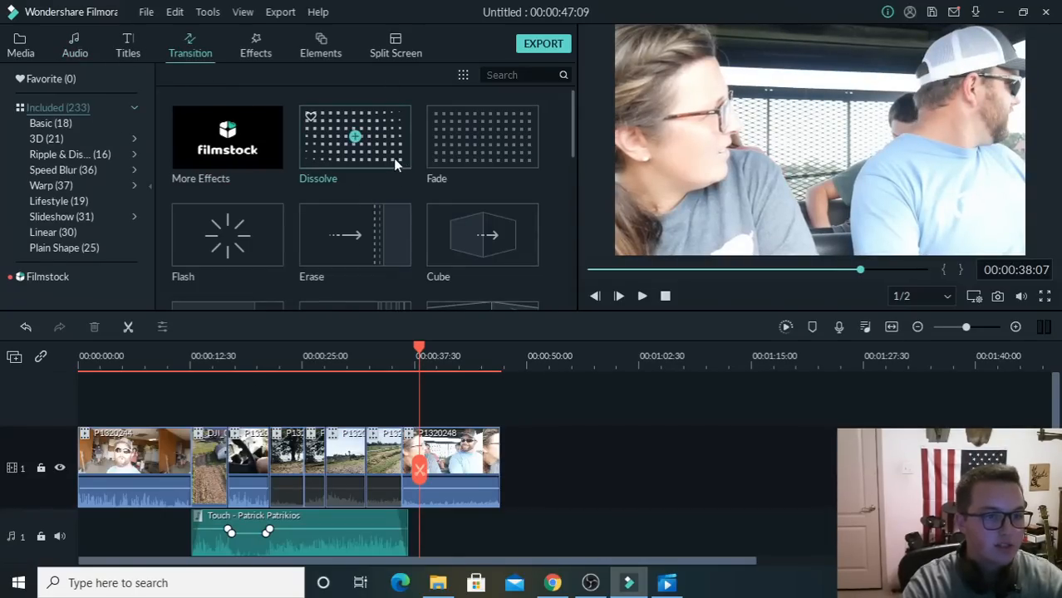
{"action": "left_click_drag", "start_coordinate": [394, 158], "coordinate": [386, 159]}
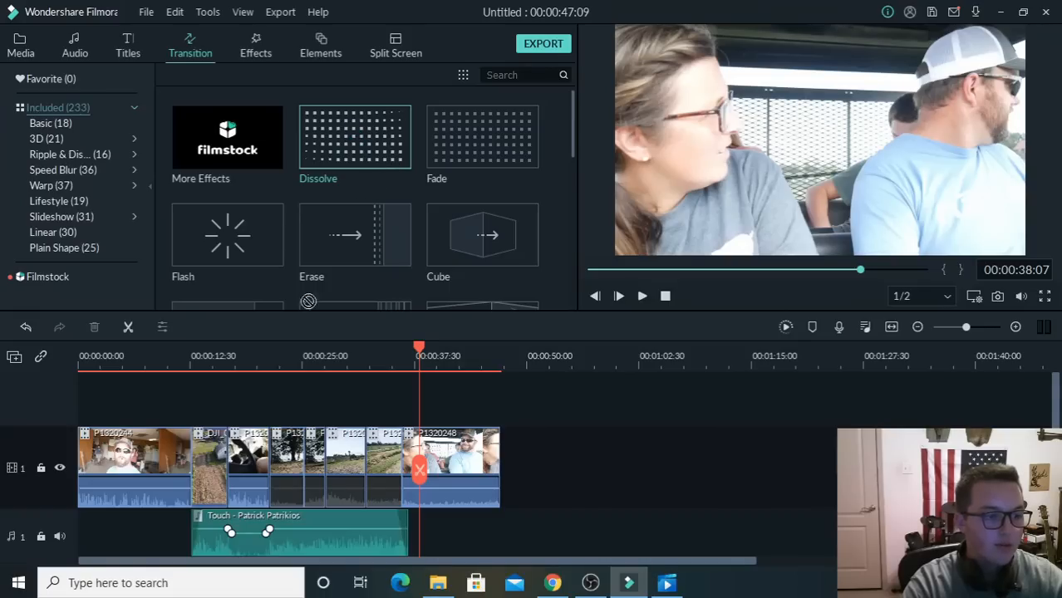
{"action": "left_click_drag", "start_coordinate": [308, 302], "coordinate": [208, 477]}
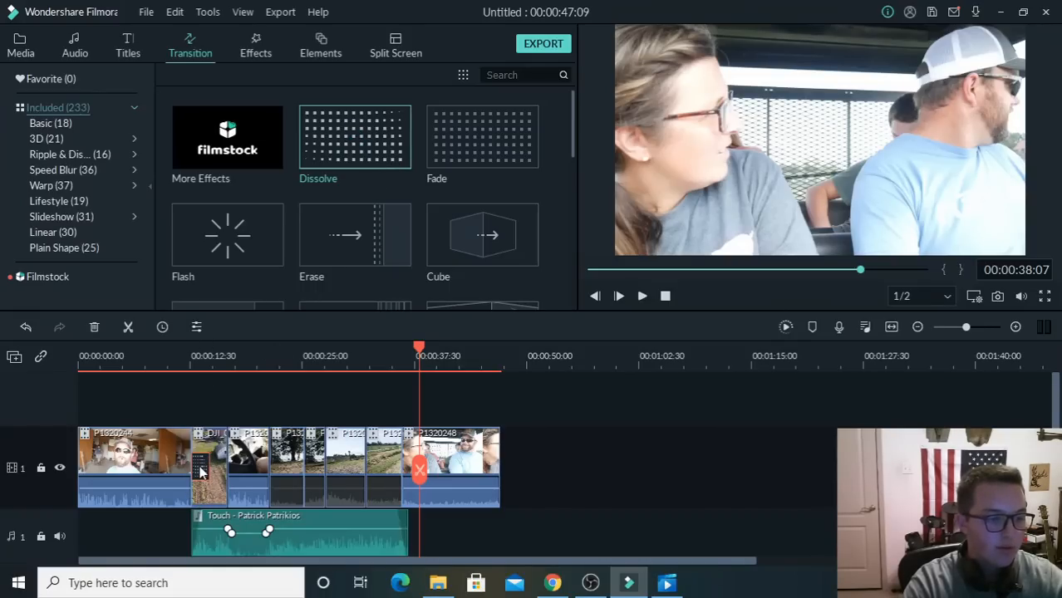
{"action": "left_click", "coordinate": [175, 358]}
{"action": "key", "text": "space"}
{"action": "key", "text": "space"}
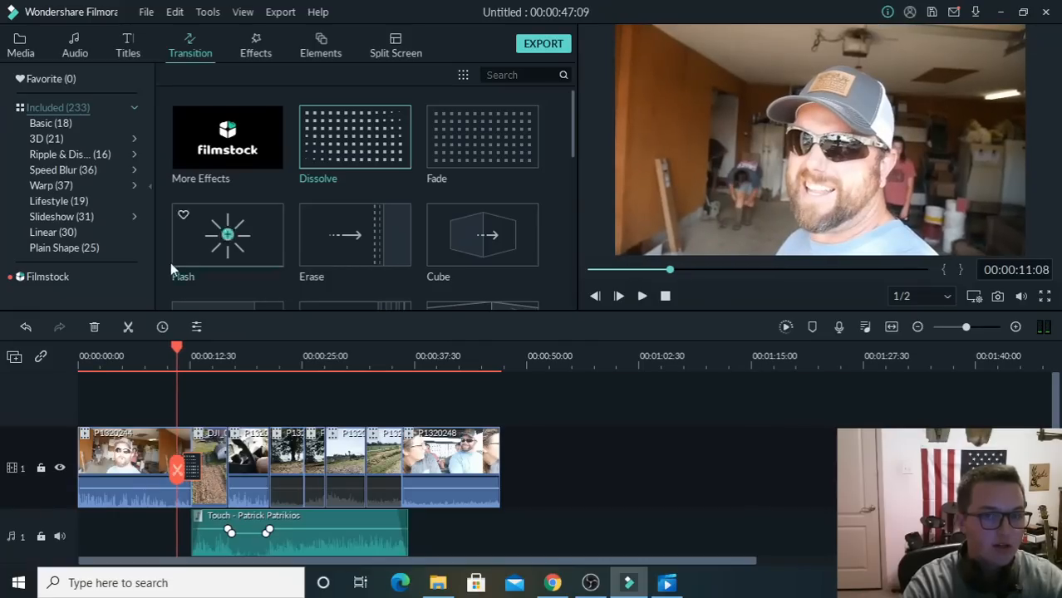
Place a Warp Zoom 3 transition between DJI_0076 and the clip that follows it.
{"action": "left_click", "coordinate": [204, 355]}
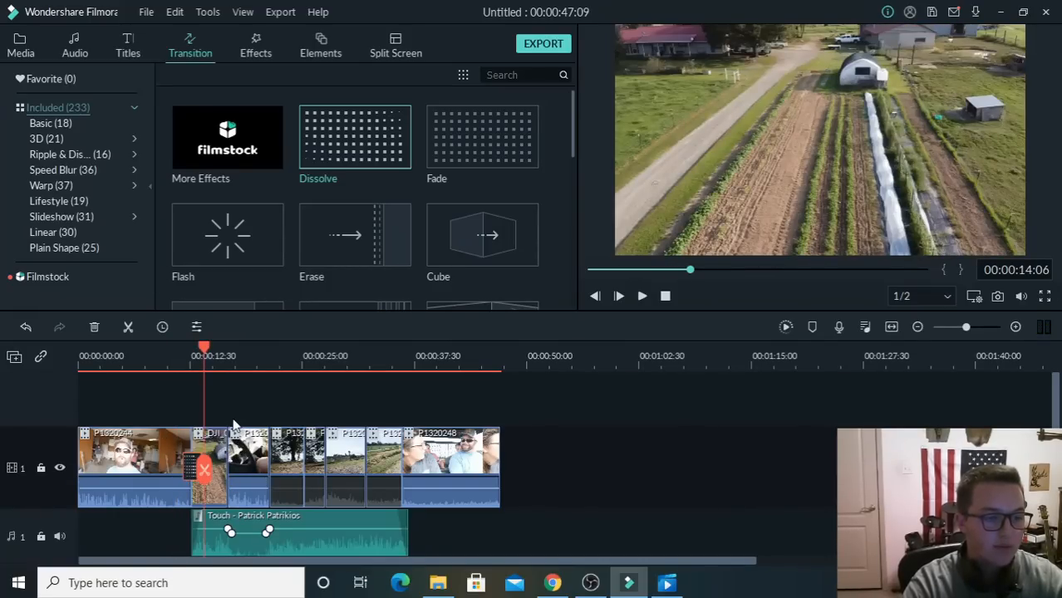
{"action": "left_click", "coordinate": [65, 186]}
{"action": "left_click_drag", "start_coordinate": [319, 170], "coordinate": [226, 472]}
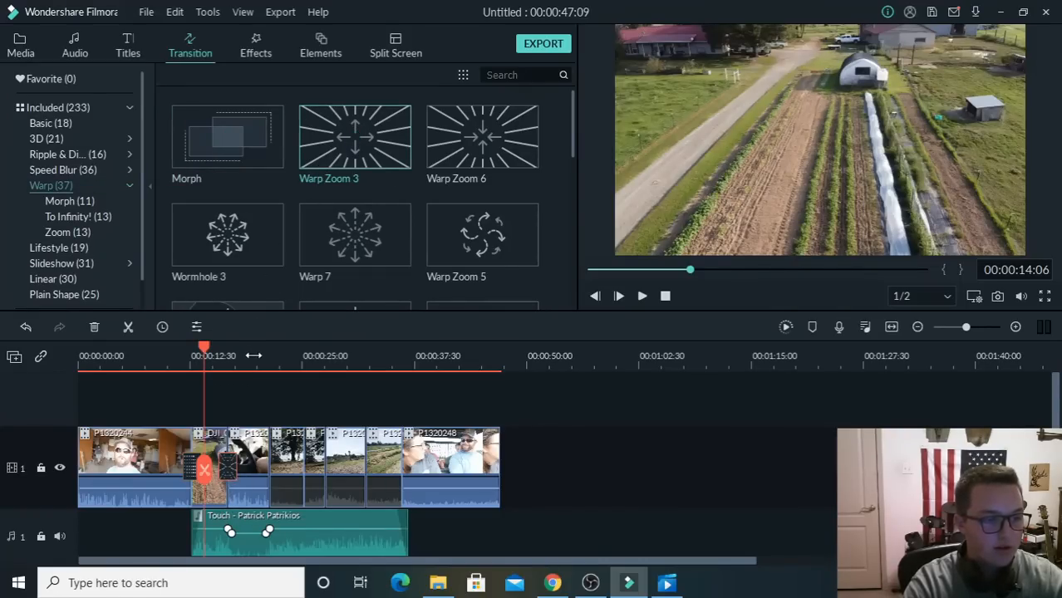
Place Warp Zoom 6 at the cut near 00:00:21:24 and Warp Zoom 5 at the start of P1320248.
{"action": "left_click", "coordinate": [261, 356]}
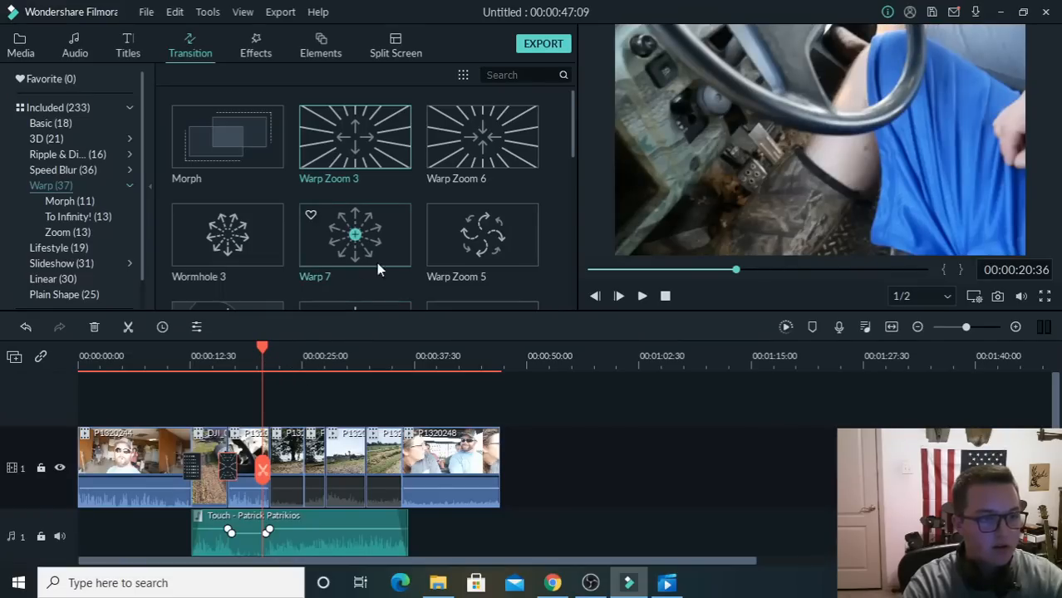
{"action": "left_click_drag", "start_coordinate": [534, 146], "coordinate": [269, 488]}
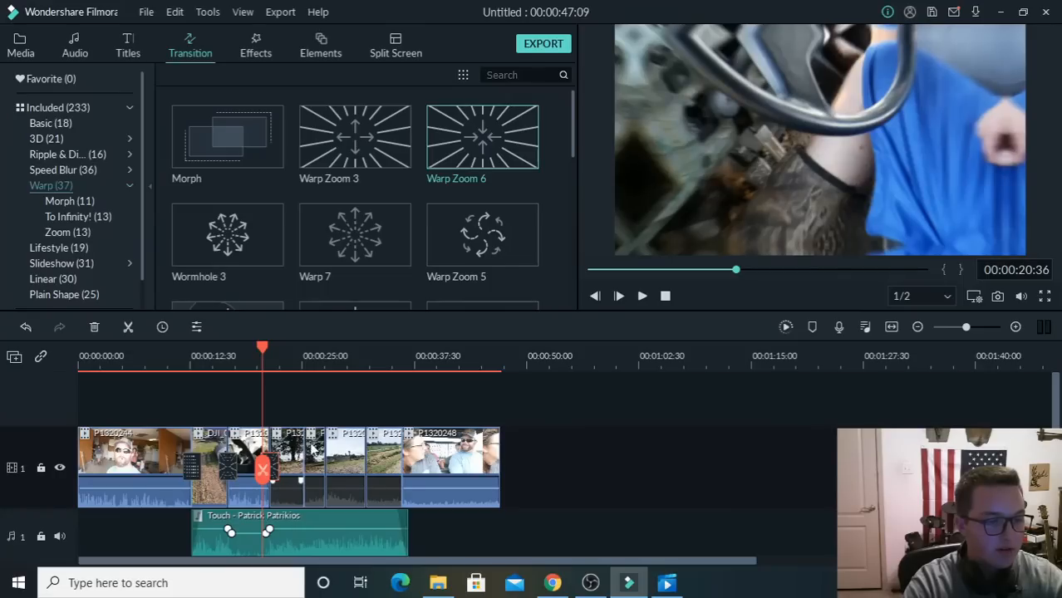
{"action": "left_click", "coordinate": [402, 366]}
{"action": "left_click_drag", "start_coordinate": [434, 267], "coordinate": [397, 482]}
Play the sequence from 00:00:11:30 to check how the new transitions look.
{"action": "left_click", "coordinate": [180, 356]}
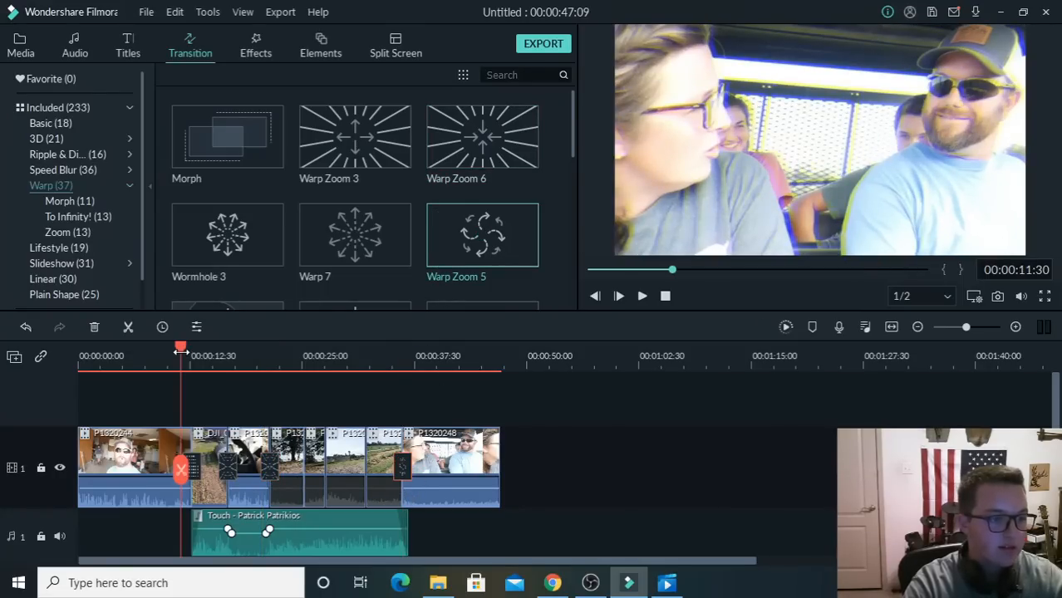
{"action": "key", "text": "space"}
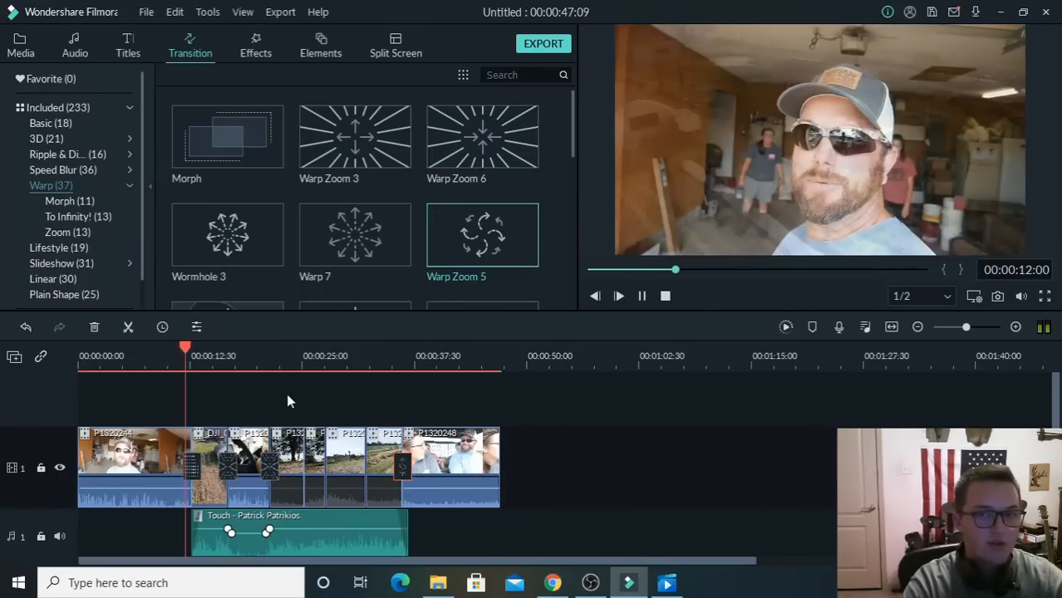
{"action": "left_click", "coordinate": [379, 407]}
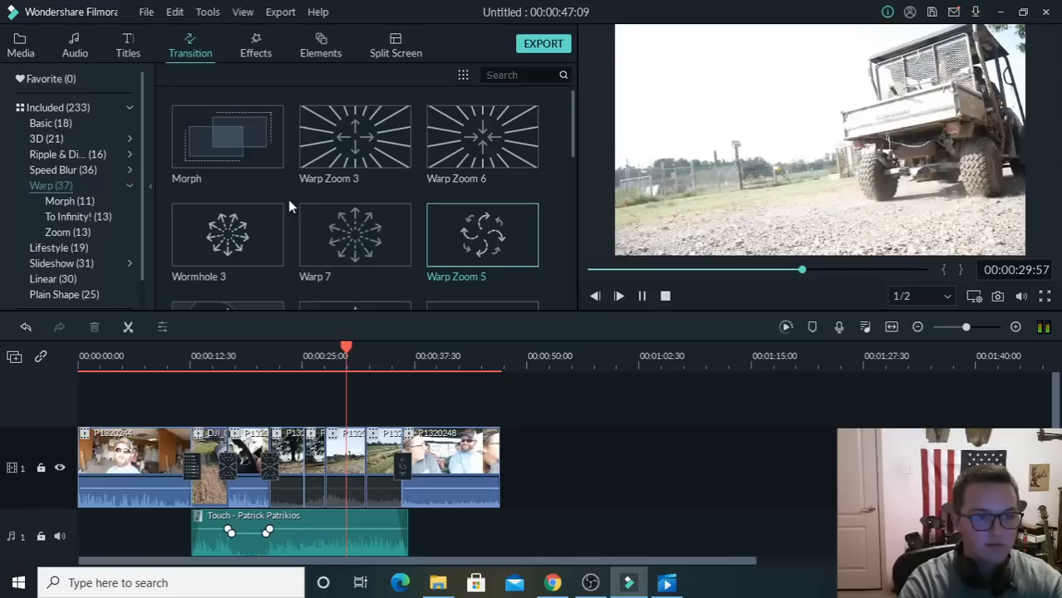
{"action": "key", "text": "space"}
Place a Dissolve transition between the last two clips before P1320248 and play it back.
{"action": "left_click", "coordinate": [82, 107]}
{"action": "left_click_drag", "start_coordinate": [355, 137], "coordinate": [367, 465]}
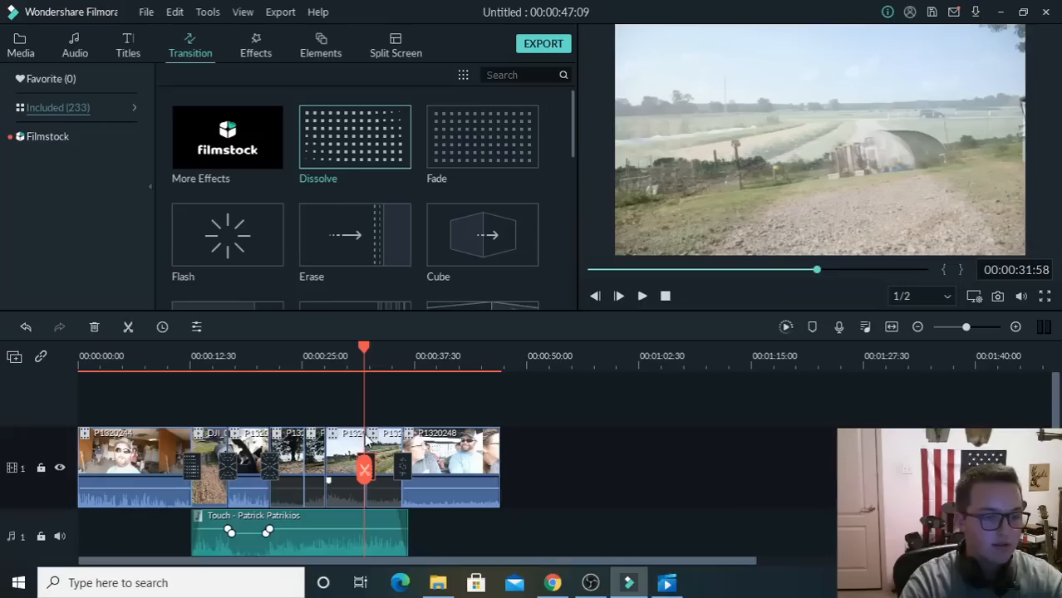
{"action": "key", "text": "space"}
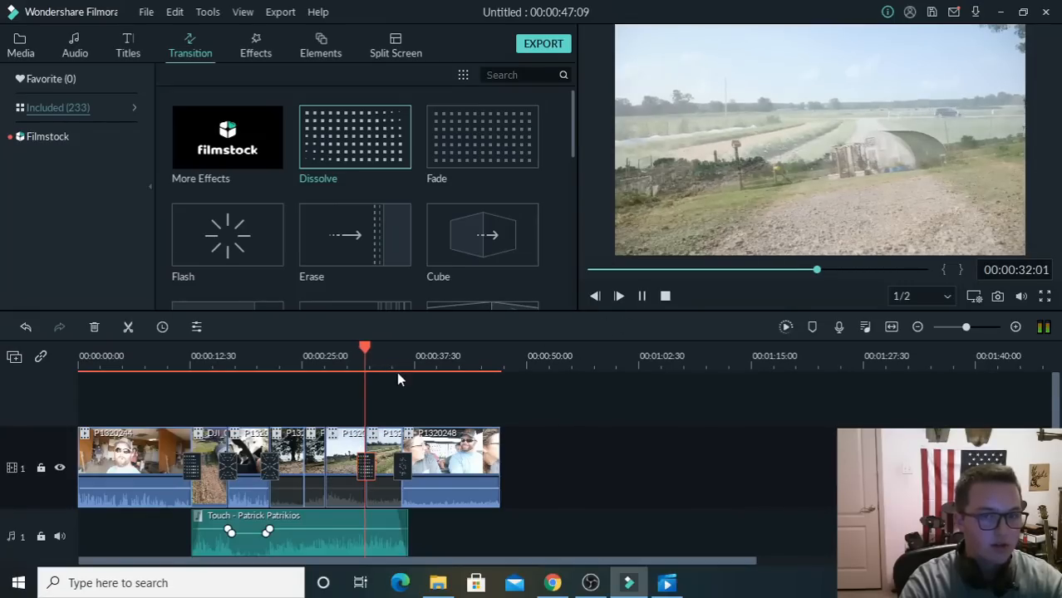
Set the duration of the Dissolve transition before P1320248 to 00:00:01:00 and play it back.
{"action": "double_click", "coordinate": [369, 471]}
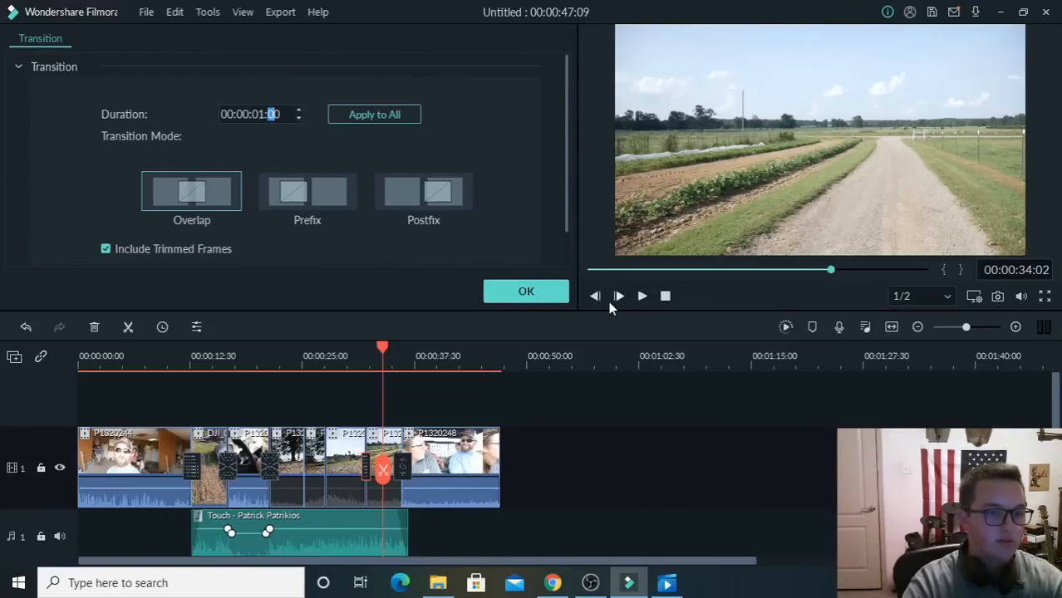
{"action": "left_click", "coordinate": [532, 293]}
{"action": "left_click_drag", "start_coordinate": [381, 352], "coordinate": [354, 400]}
{"action": "key", "text": "space"}
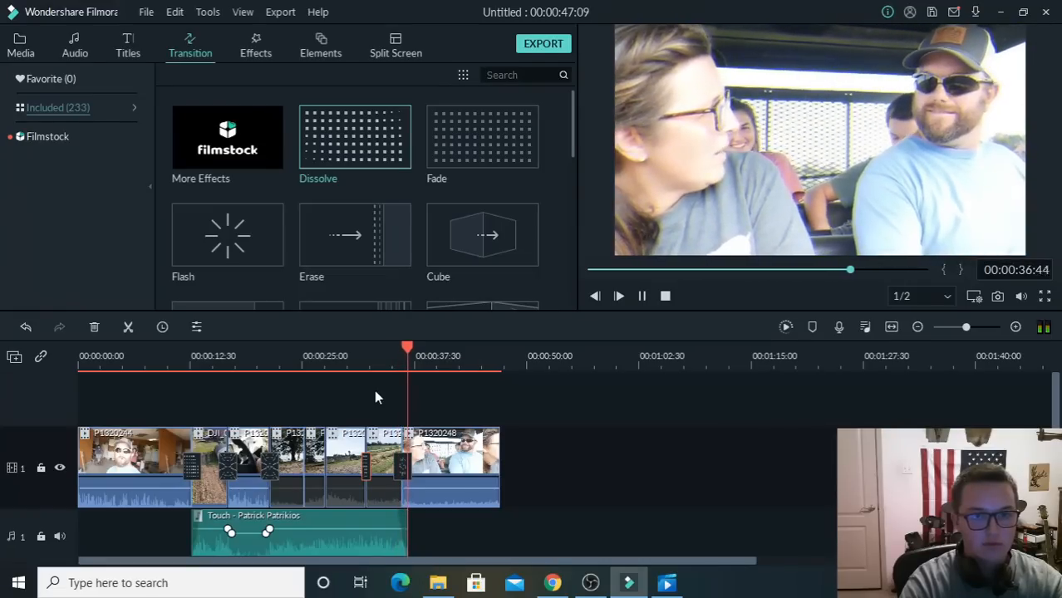
{"action": "key", "text": "space"}
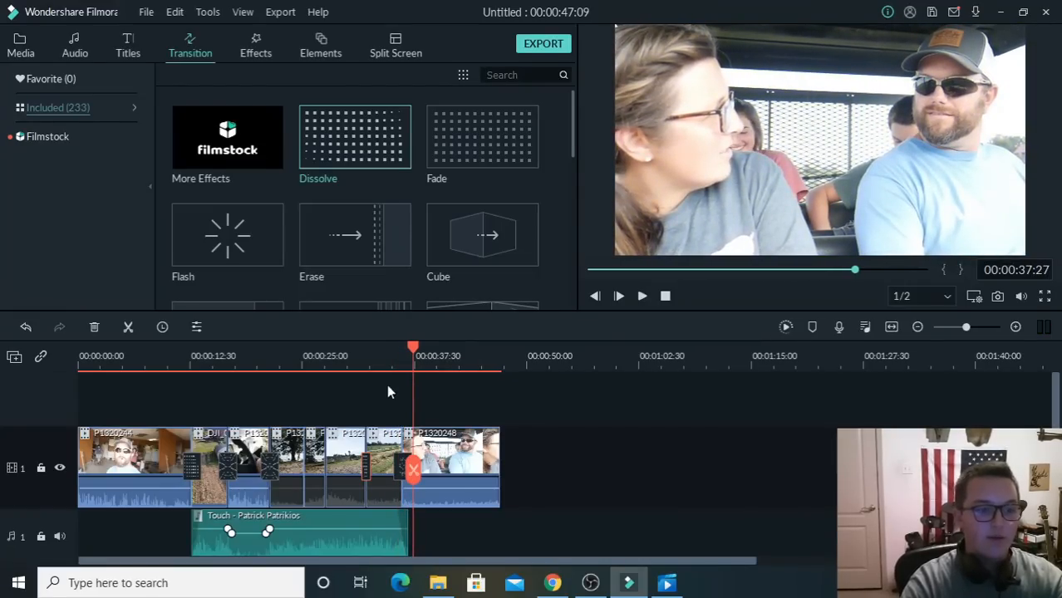
Scrub through the whole sequence from the end of the first clip to P1320248 to review the cuts and transitions.
{"action": "left_click_drag", "start_coordinate": [473, 357], "coordinate": [241, 360]}
{"action": "left_click", "coordinate": [122, 364]}
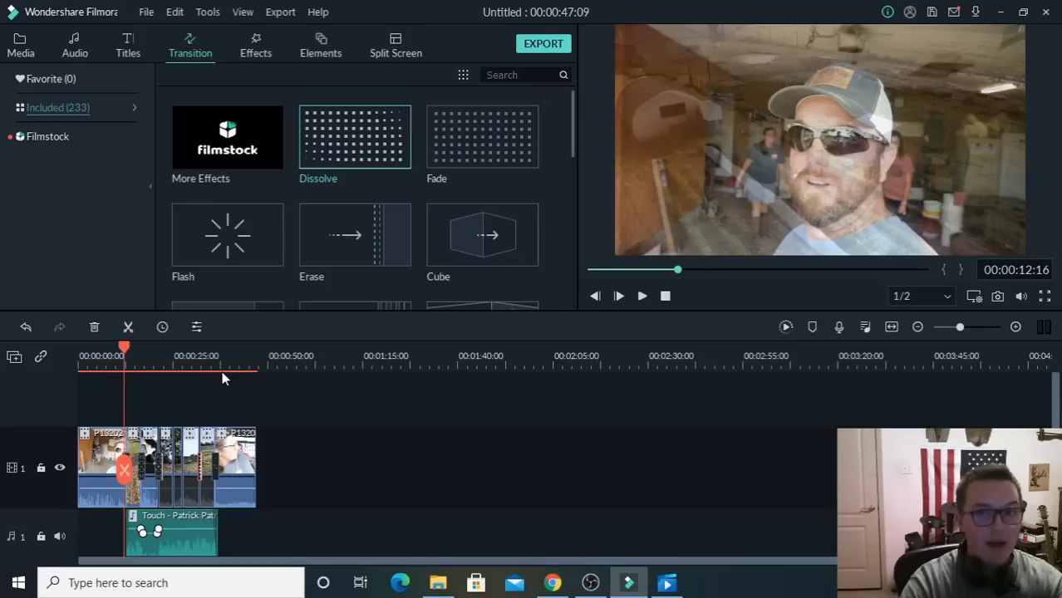
{"action": "left_click", "coordinate": [116, 361]}
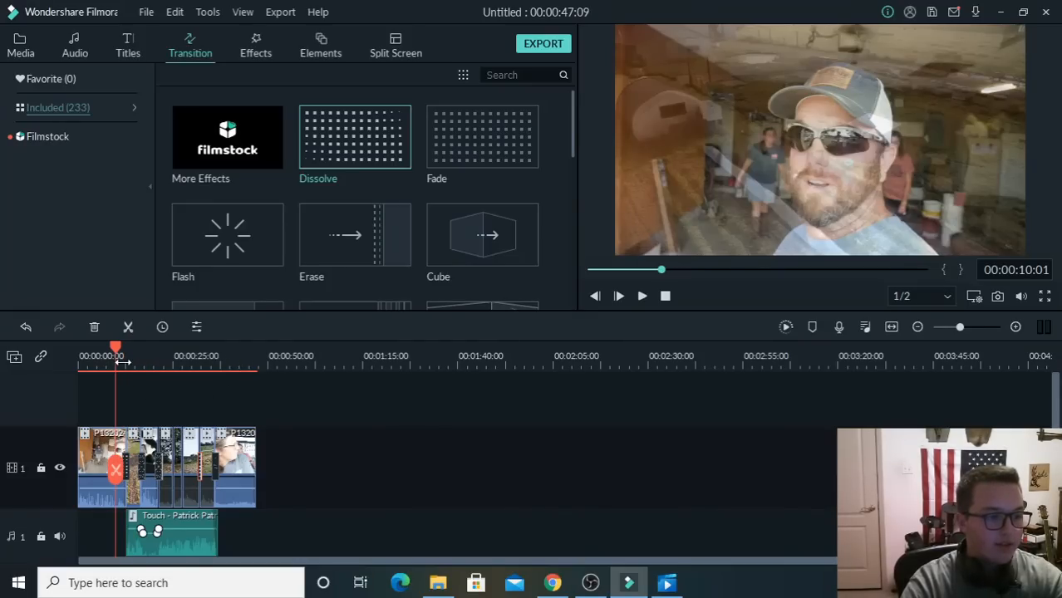
{"action": "left_click_drag", "start_coordinate": [117, 356], "coordinate": [136, 355]}
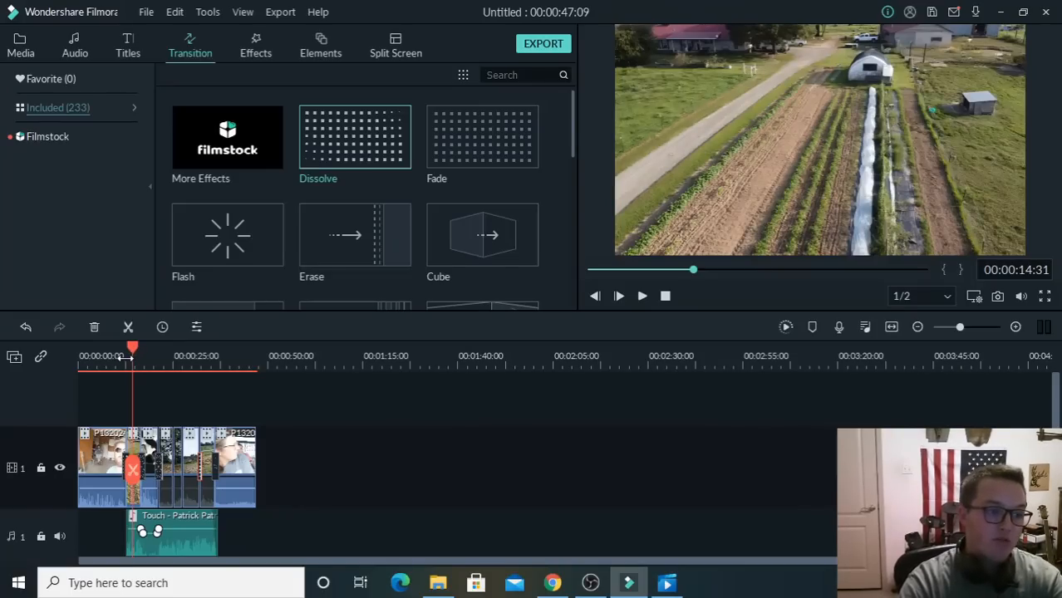
{"action": "left_click_drag", "start_coordinate": [134, 354], "coordinate": [148, 353]}
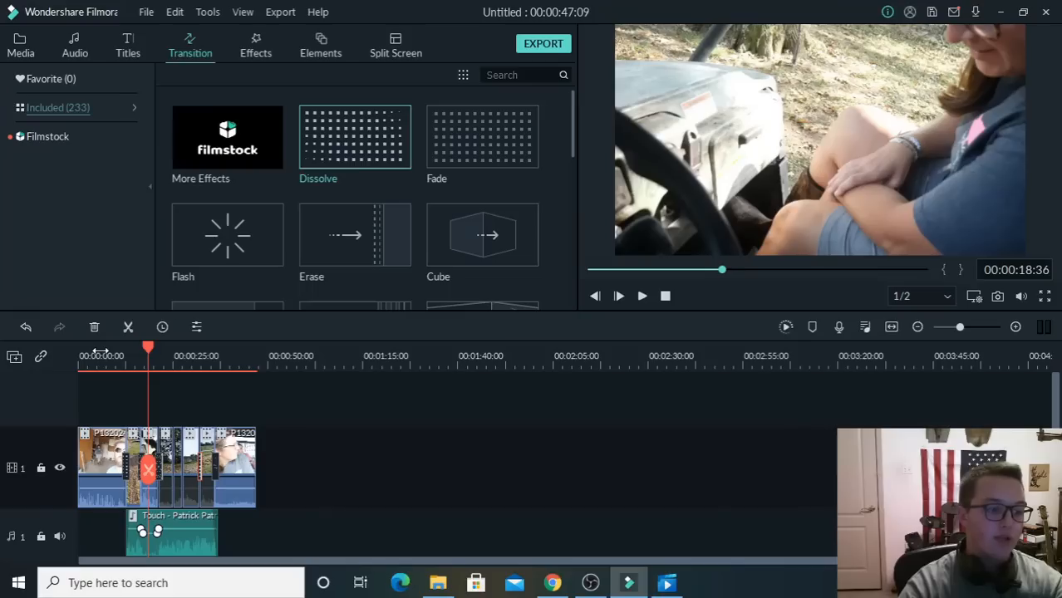
{"action": "left_click_drag", "start_coordinate": [148, 352], "coordinate": [204, 353]}
{"action": "left_click_drag", "start_coordinate": [204, 353], "coordinate": [228, 361]}
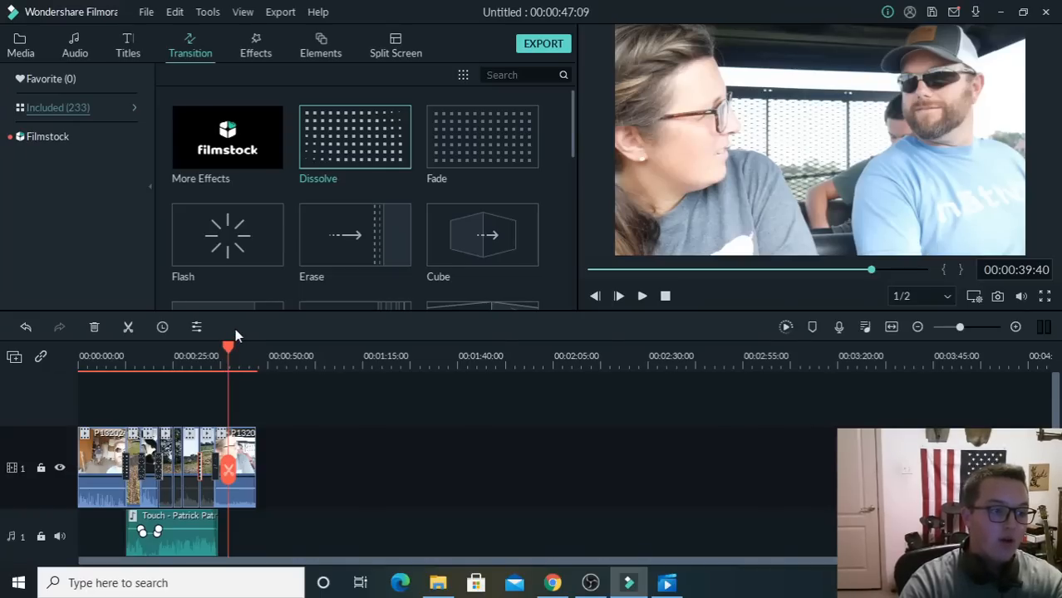
{"action": "left_click", "coordinate": [192, 366]}
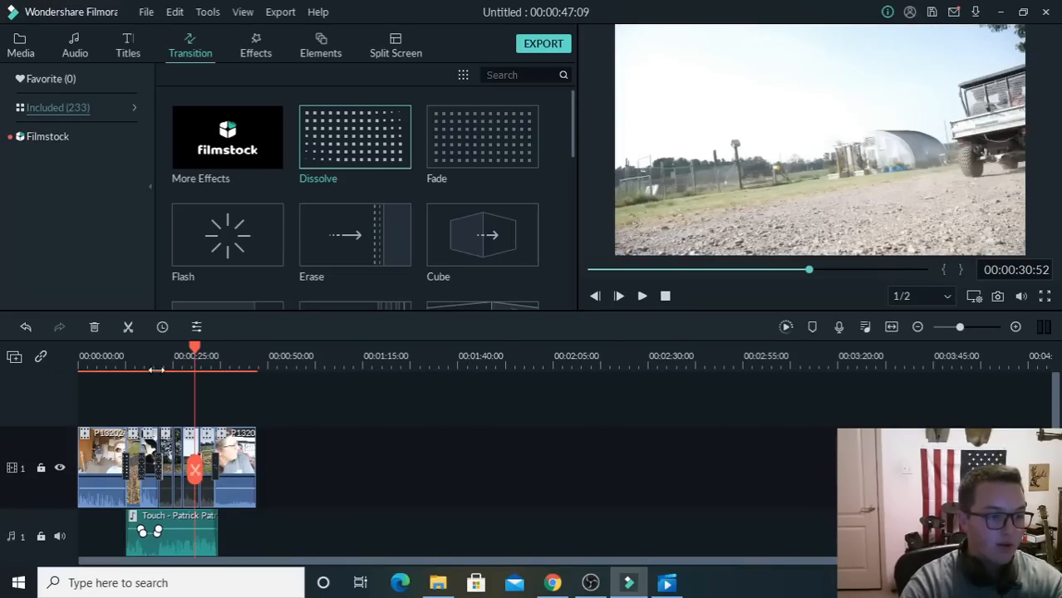
{"action": "left_click", "coordinate": [626, 454]}
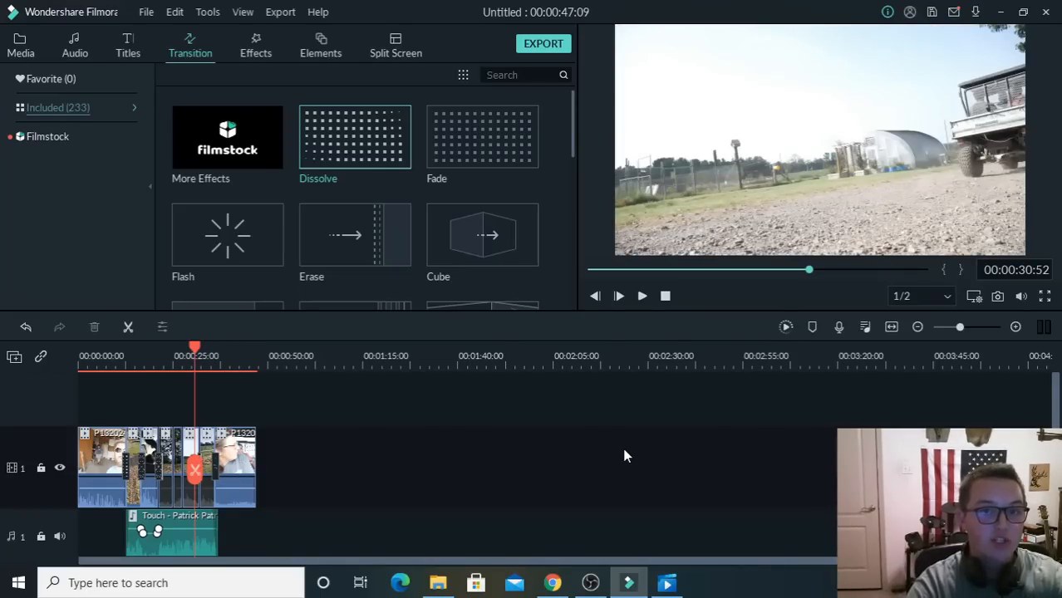